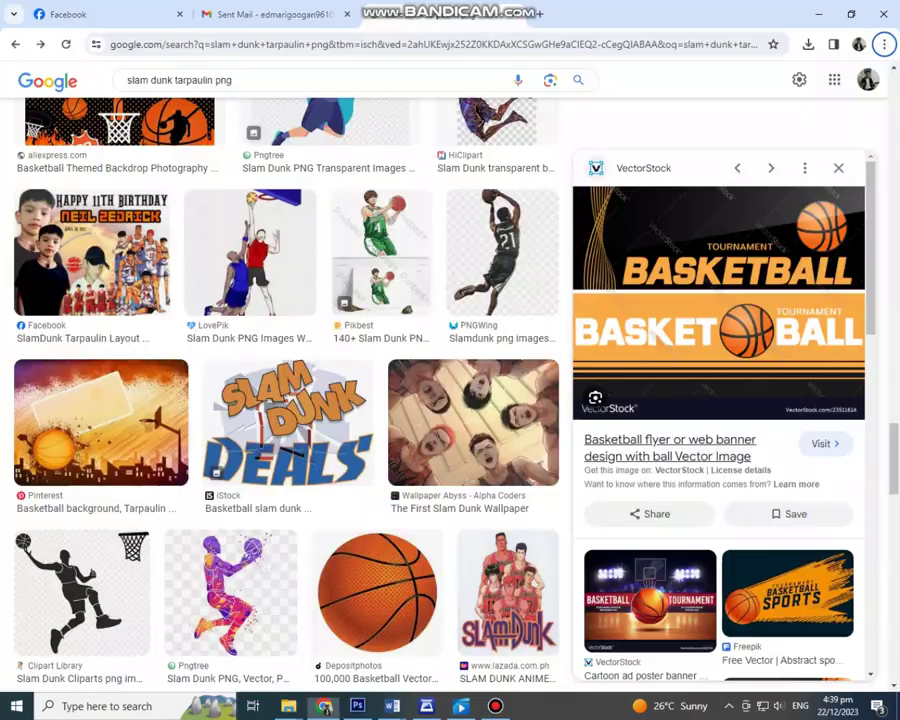
Step: Set the orange band colour's blue value to 46 and confirm it
key(Tab)
key(Tab)
text(46)
key(Return)
key(Return)
Step: Duplicate the orange band, align the copy over it, and stretch the original's top edge upward
key(v)
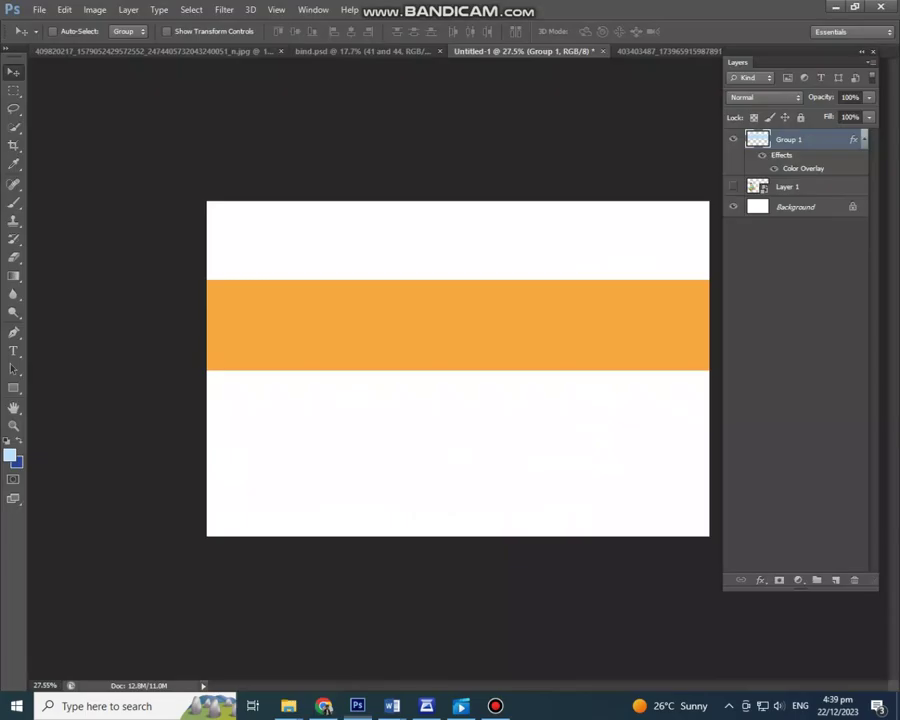
drag(450, 325, 436, 370)
drag(669, 322, 683, 276)
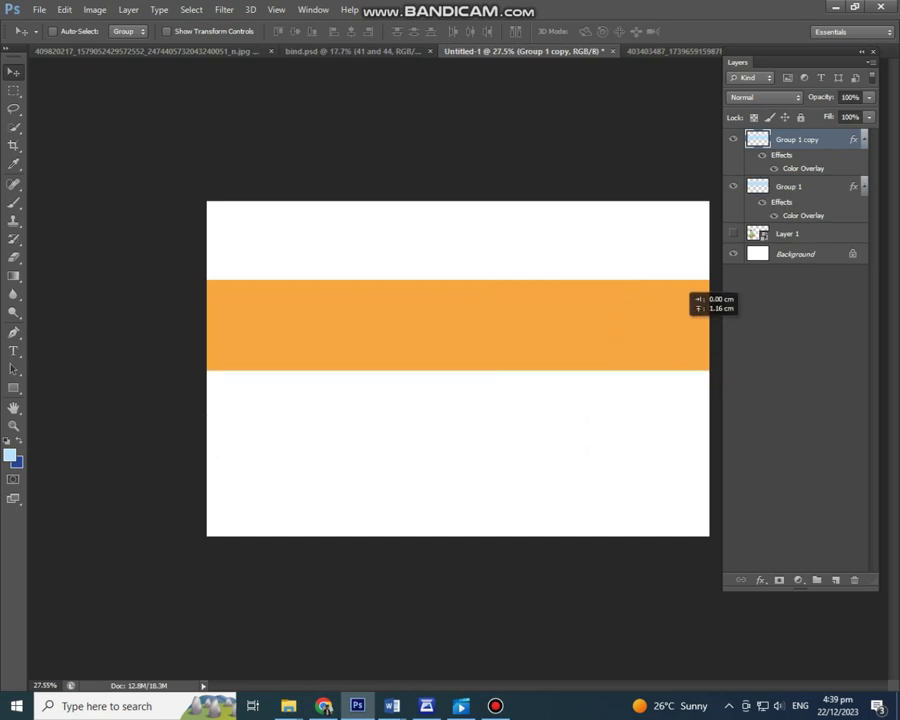
key(alt+[)
key(ctrl+t)
drag(458, 280, 458, 273)
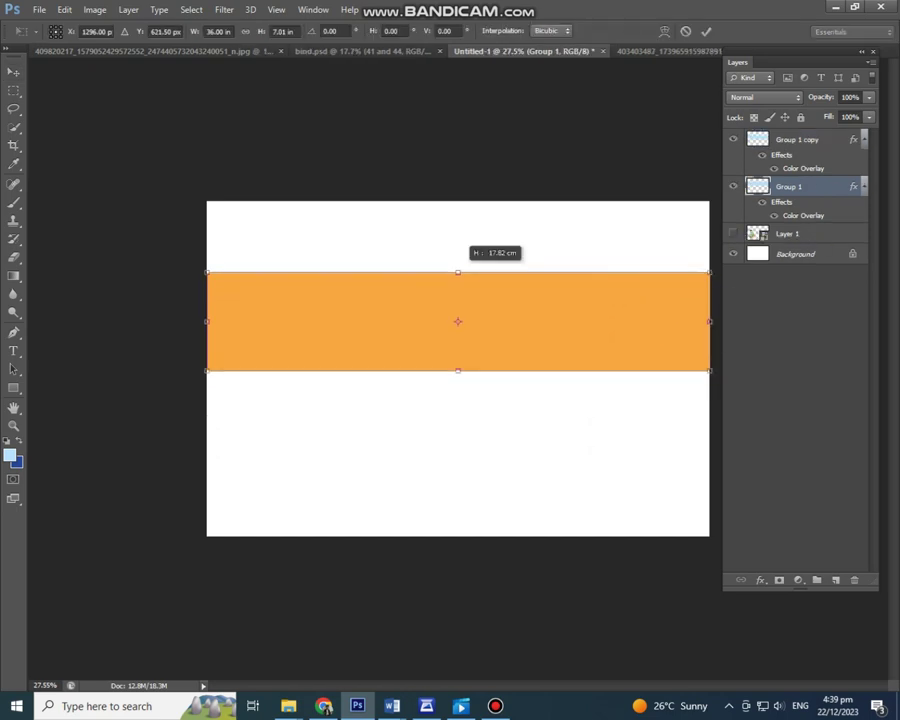
key(Return)
Step: Give the original band a white colour overlay and a black outline stroke
click(675, 440)
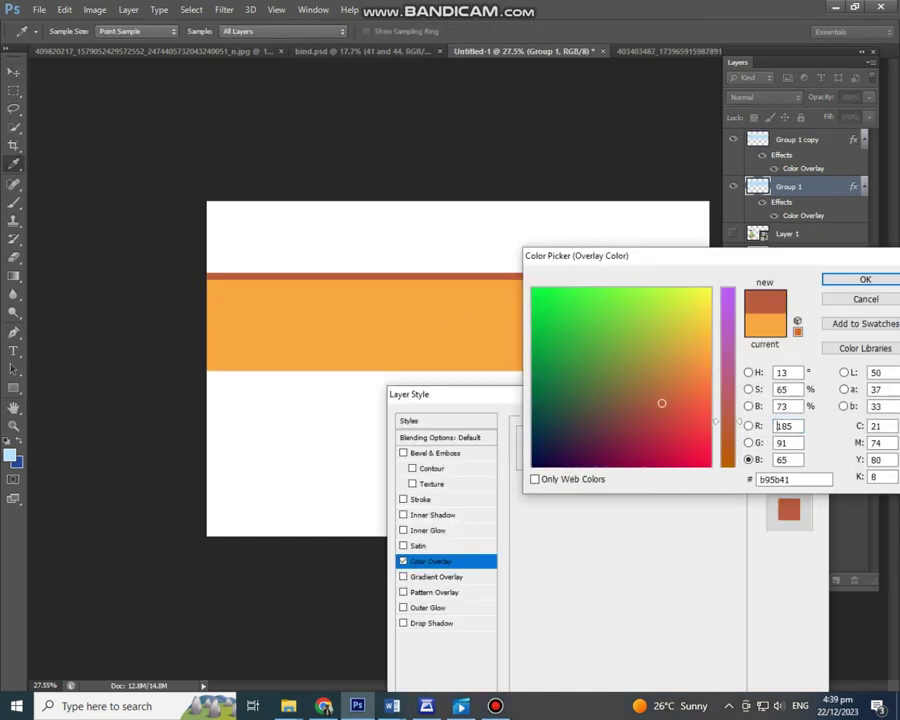
click(532, 288)
key(Return)
drag(450, 394, 518, 306)
click(497, 535)
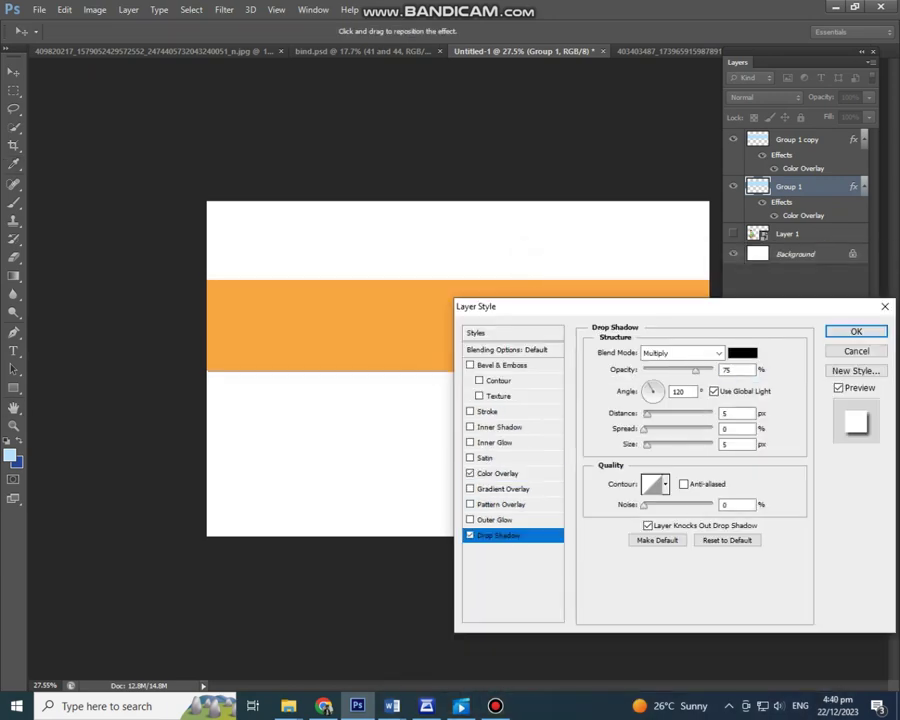
click(470, 535)
click(487, 411)
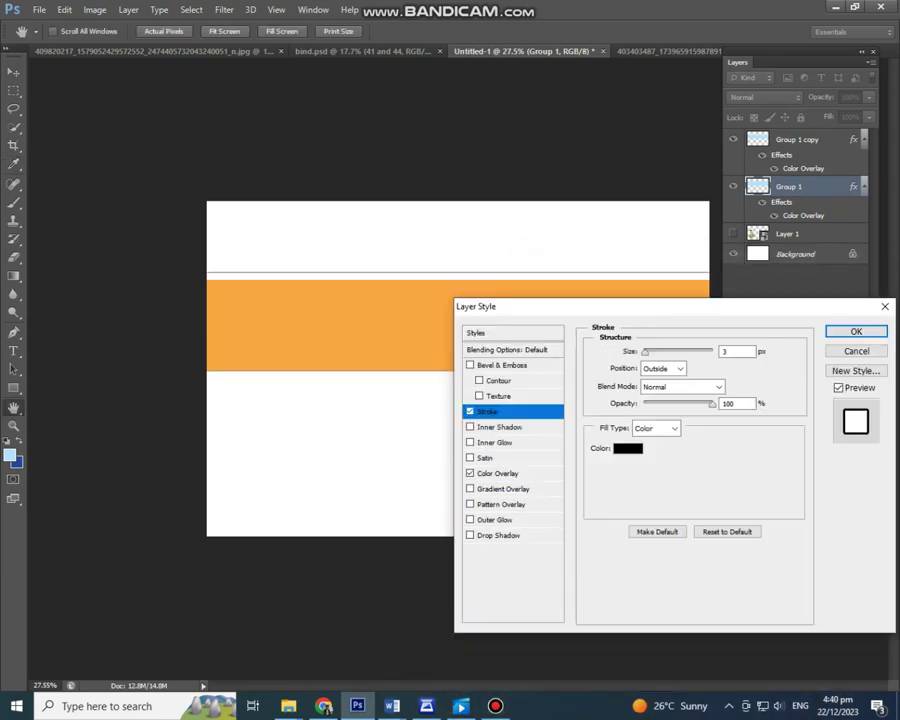
key(alt+Tab)
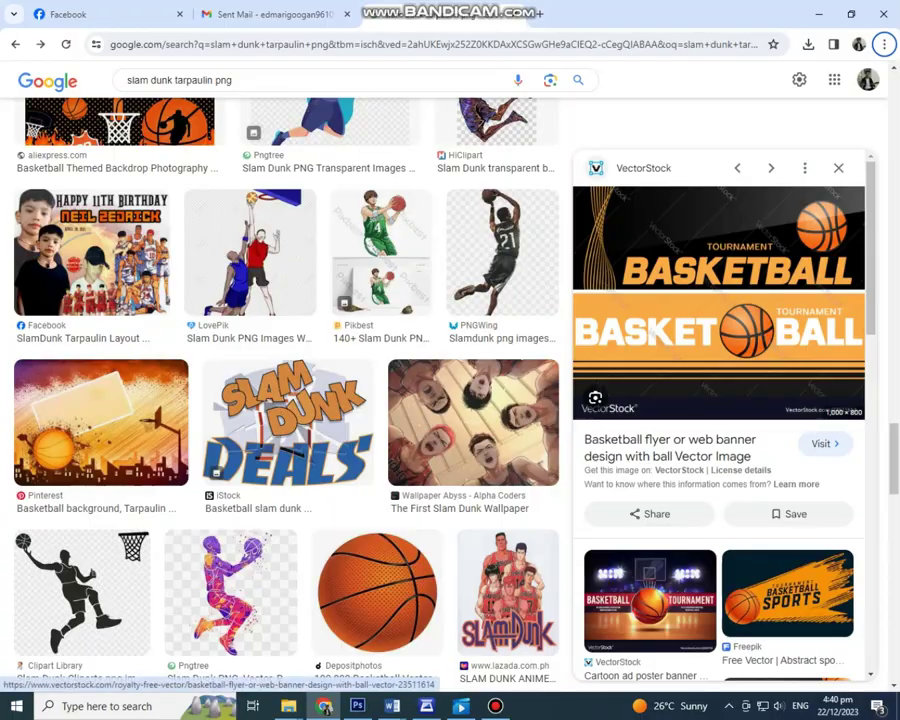
key(alt+Tab)
key(Return)
Step: Try placing a band copy lower on the canvas, then undo it
key(v)
key(ctrl+t)
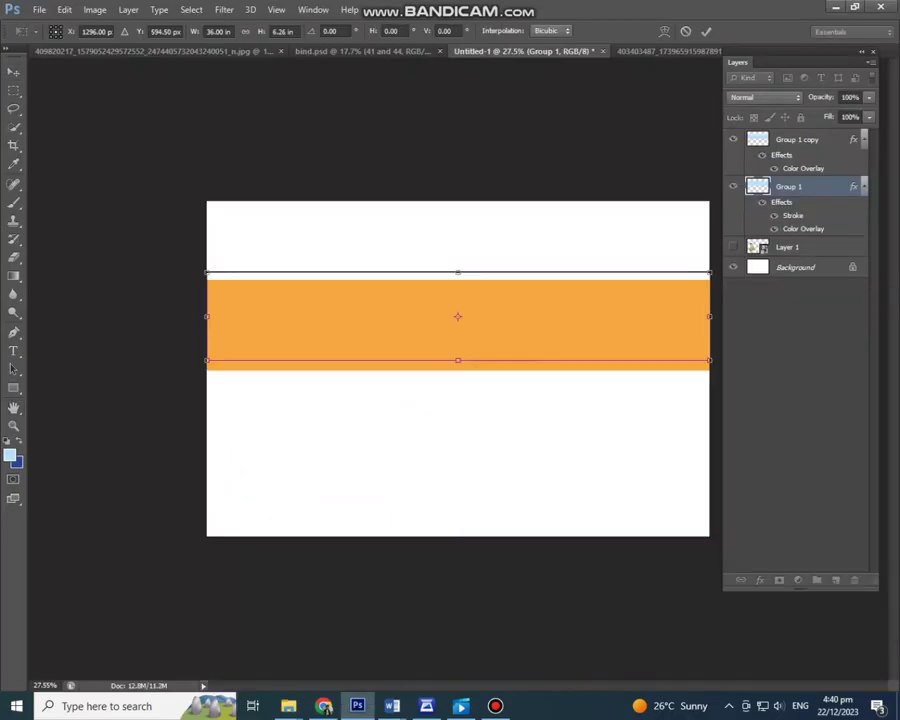
key(Escape)
key(alt+Tab)
scroll(458, 368, up, 3)
drag(455, 195, 455, 390)
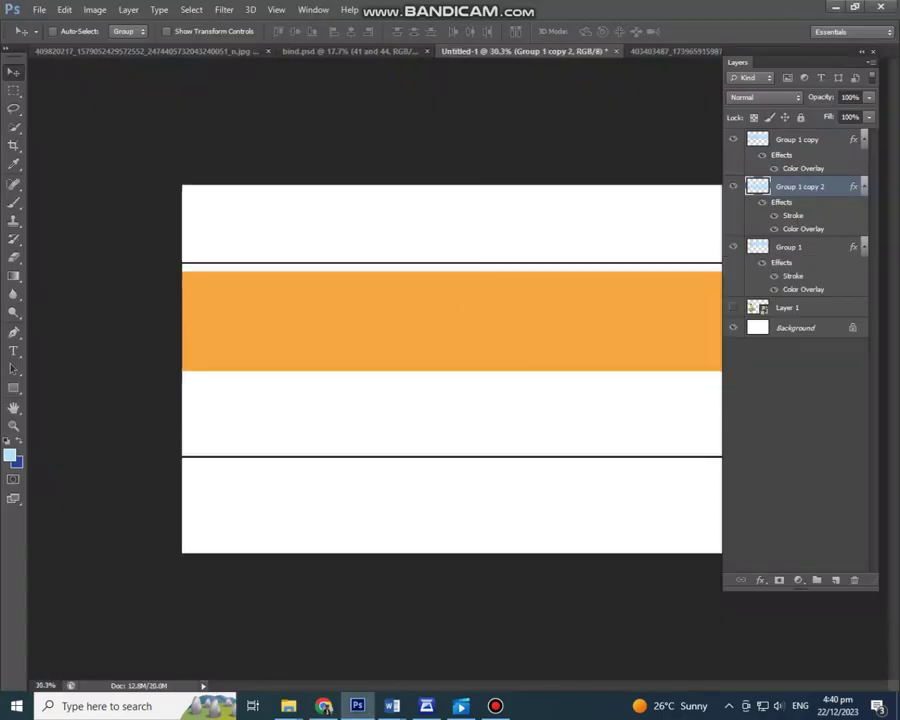
key(ctrl+z)
Step: Duplicate the band copy, move it down and squash it into a thin orange stripe
key(ctrl+t)
key(Return)
key(ctrl+j)
key(ctrl+t)
drag(458, 320, 458, 394)
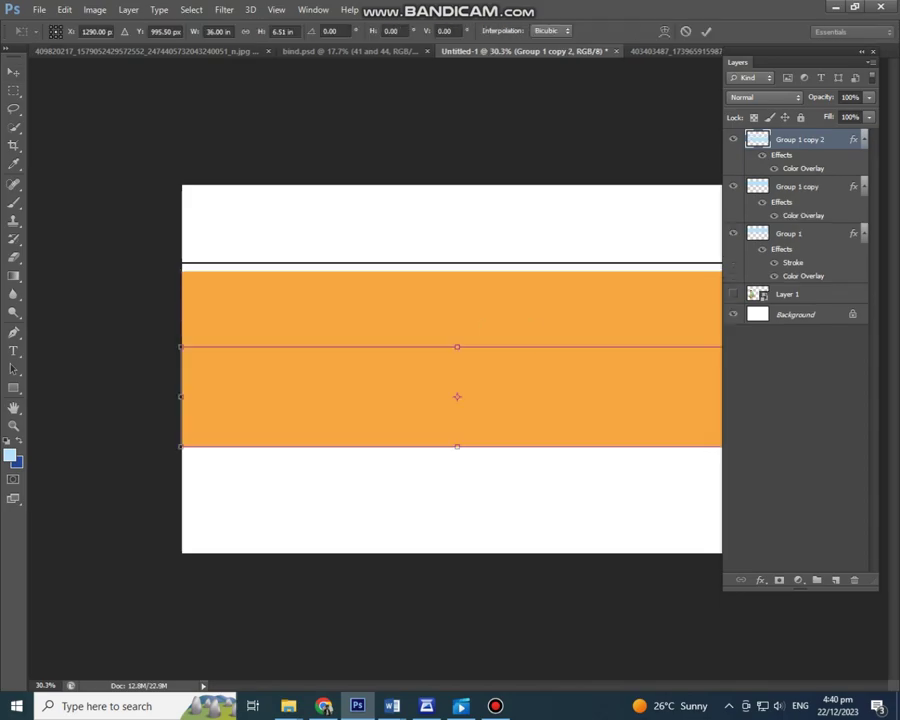
drag(458, 344, 470, 372)
key(alt+Tab)
key(alt+Tab)
key(Return)
click(787, 294)
Step: Duplicate the background layer and give it a black colour overlay
key(alt+bracketleft)
key(ctrl+j)
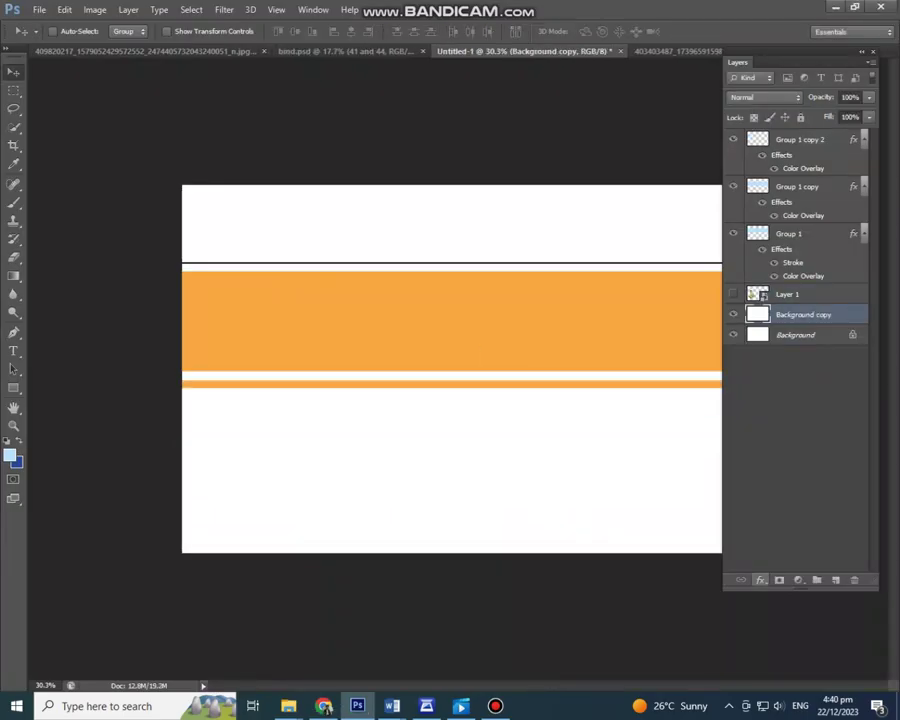
click(760, 580)
click(793, 502)
click(741, 295)
click(533, 465)
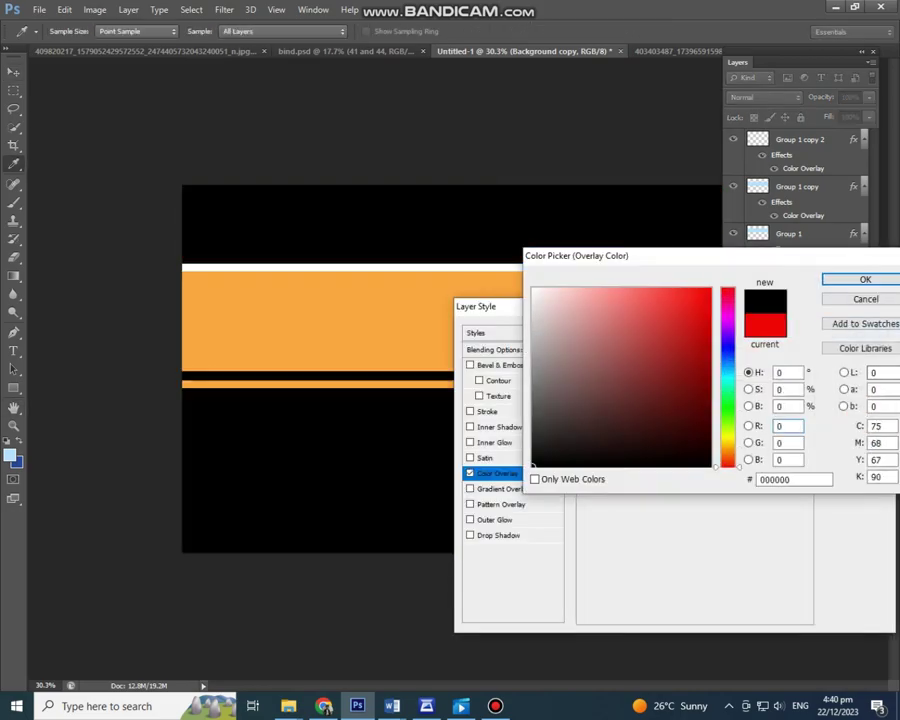
key(Return)
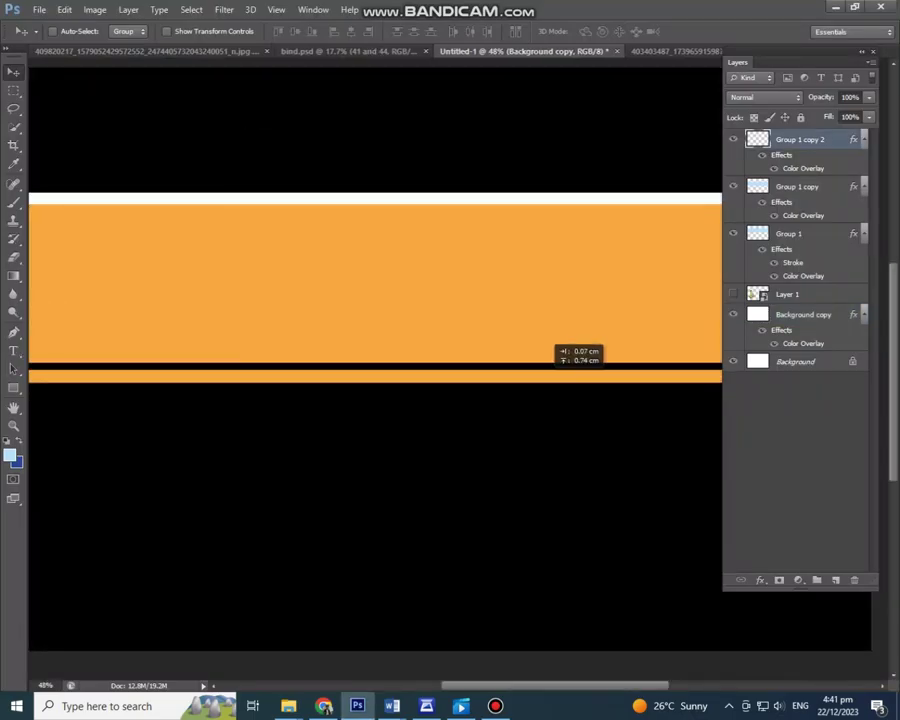
Step: Move the thin orange stripe under the band and adjust its height
drag(556, 350, 428, 374)
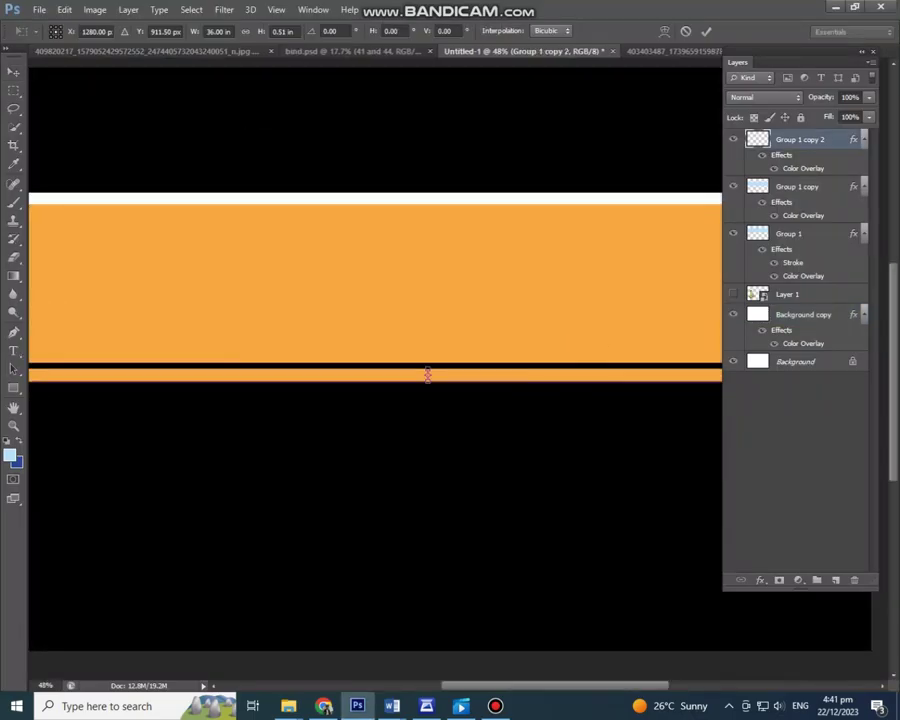
key(Return)
key(alt+Tab)
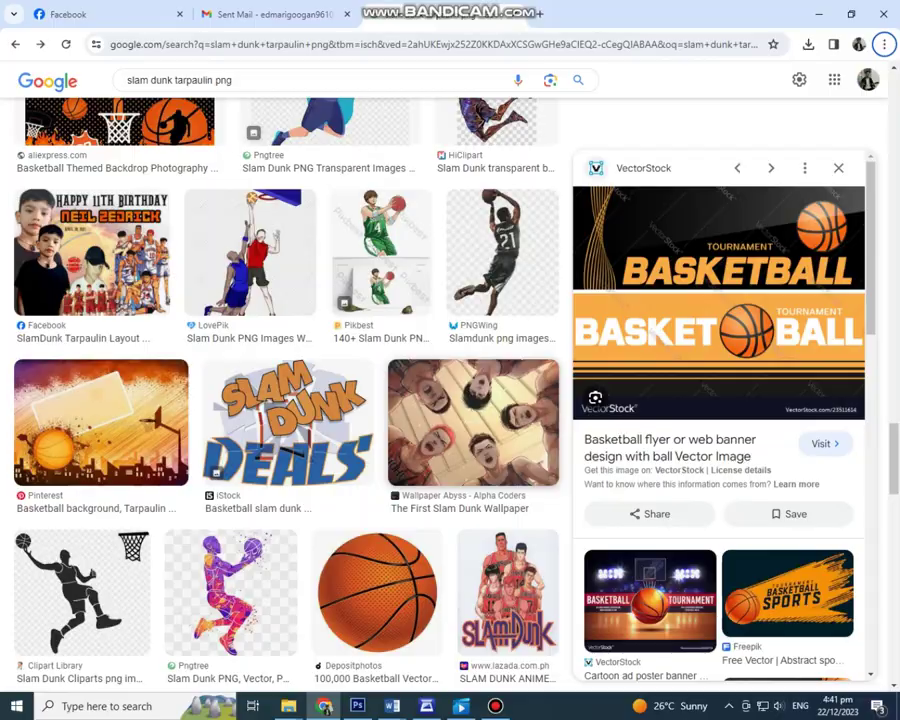
key(alt+Tab)
mouse_move(426, 376)
mouse_down()
mouse_move(426, 368)
mouse_move(434, 400)
mouse_move(433, 387)
mouse_up()
key(Return)
key(alt+Tab)
Step: Add a second thin orange stripe and nudge it into place below the first
key(alt+Tab)
key(ctrl+alt+t)
key(Return)
key(alt+Tab)
key(alt+Tab)
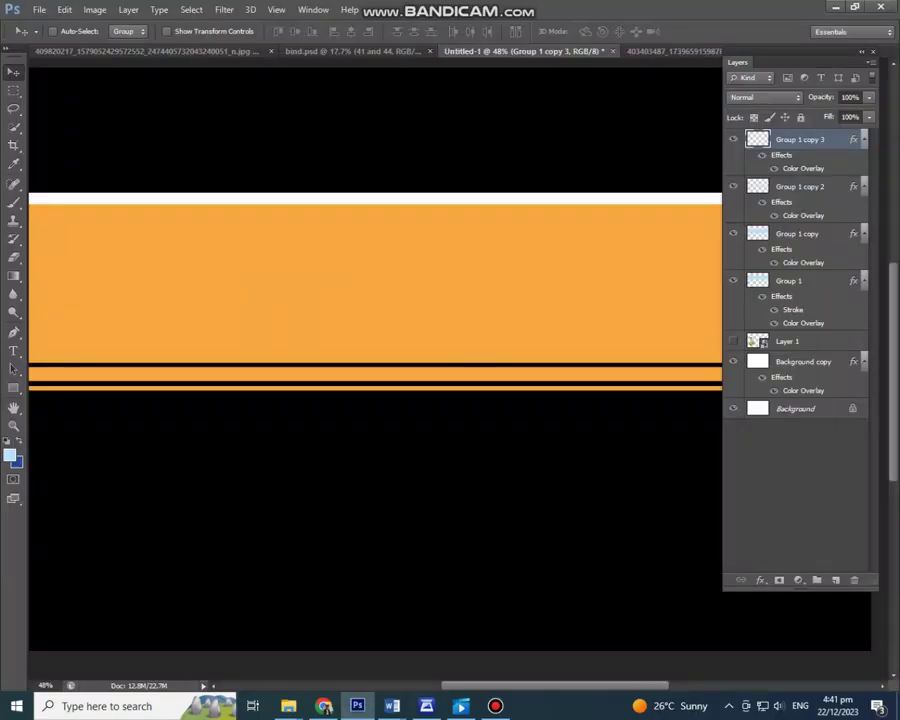
key(ctrl+t)
scroll(416, 395, up, 3)
key(Return)
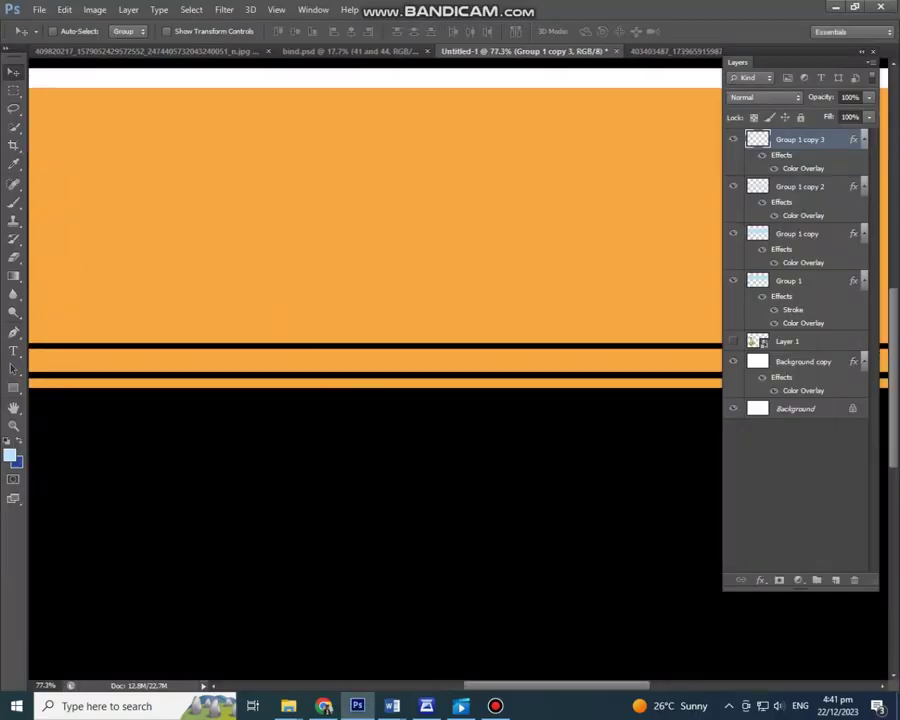
key(alt+Tab)
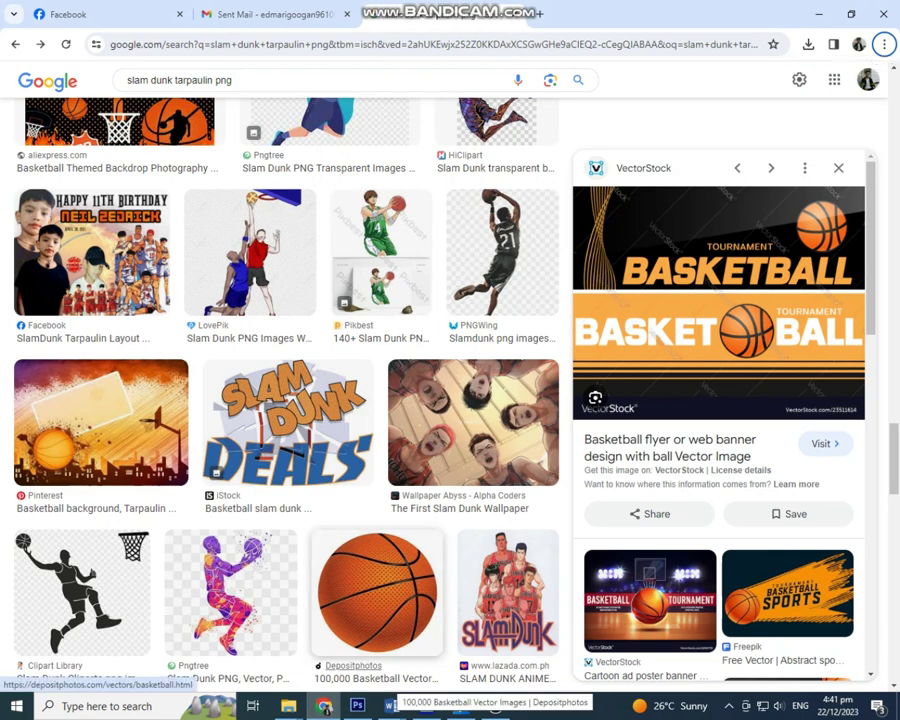
key(alt+Tab)
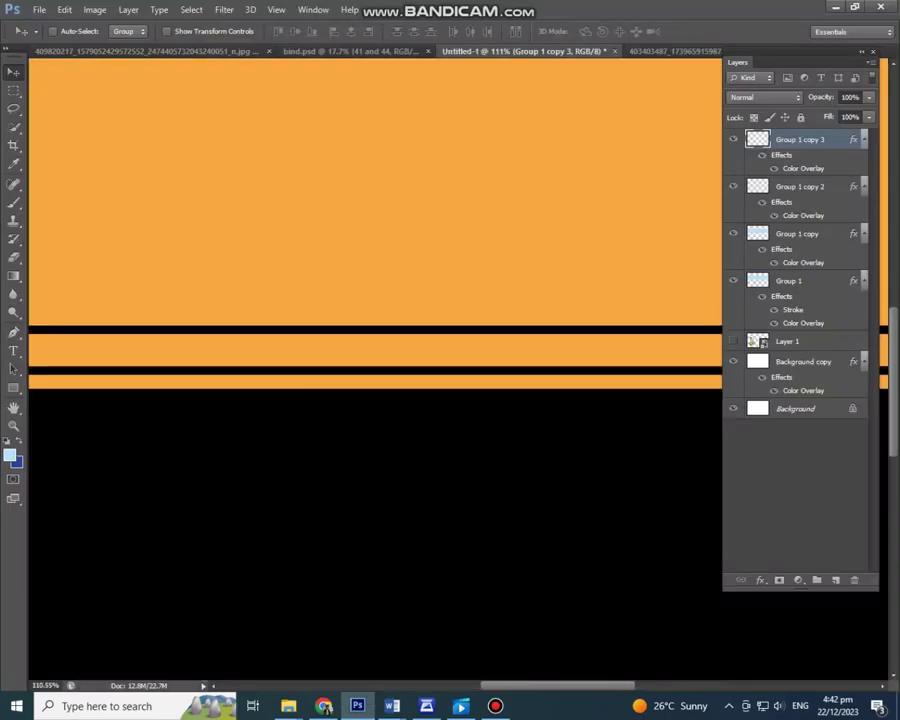
key(ctrl+t)
drag(400, 376, 400, 370)
key(Return)
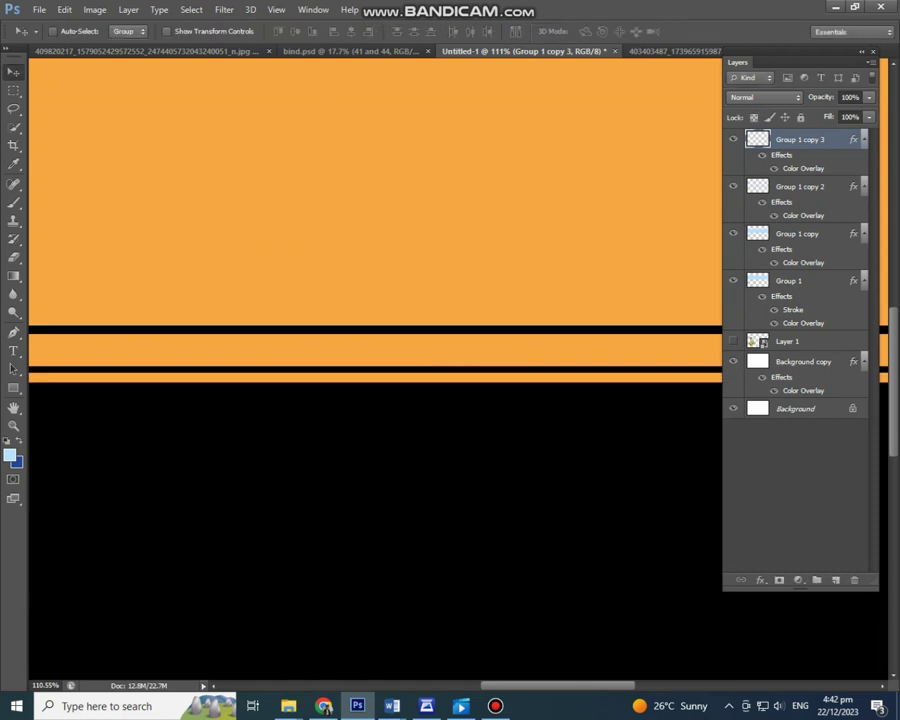
Step: Add a third, thinner orange stripe and move it up close to the others
key(ctrl+t)
key(Return)
scroll(400, 370, down, 3)
key(ctrl+alt+t)
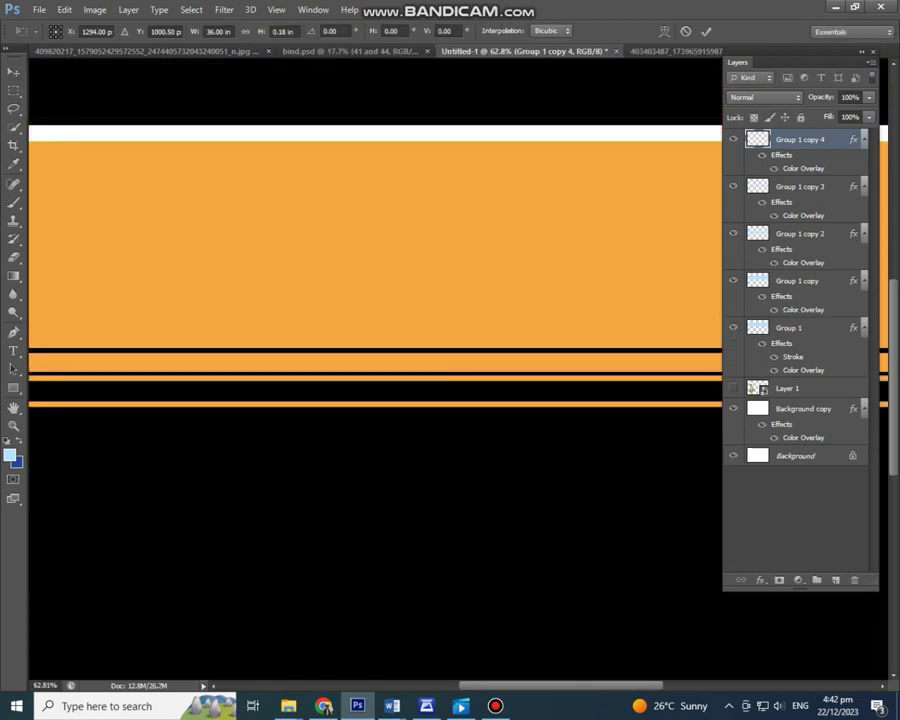
drag(400, 407, 400, 402)
key(Return)
scroll(400, 410, up, 3)
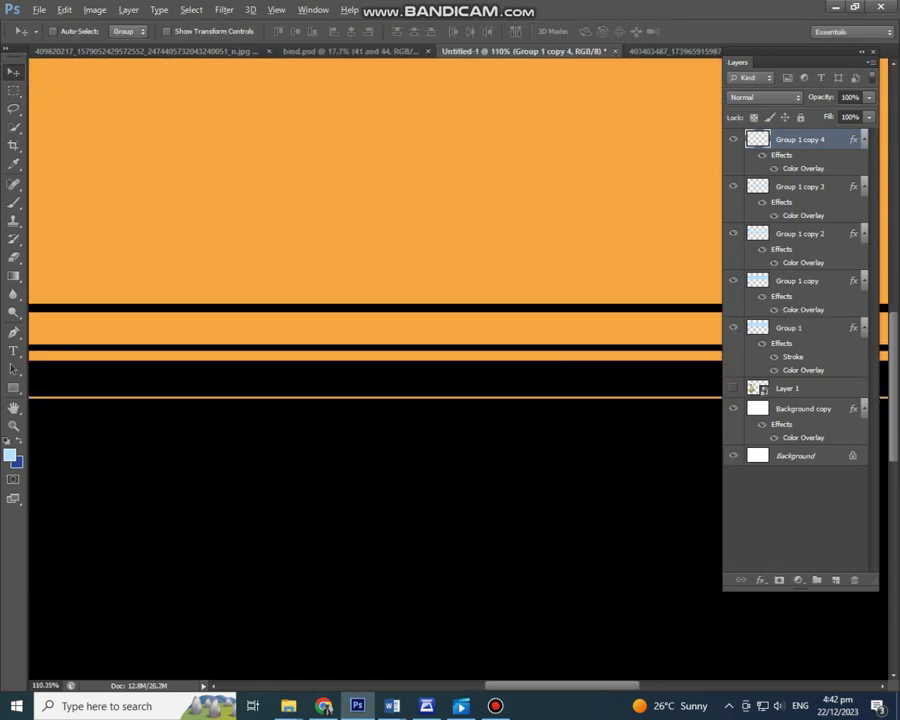
key(ctrl+alt+t)
key(Return)
drag(382, 396, 382, 354)
click(324, 706)
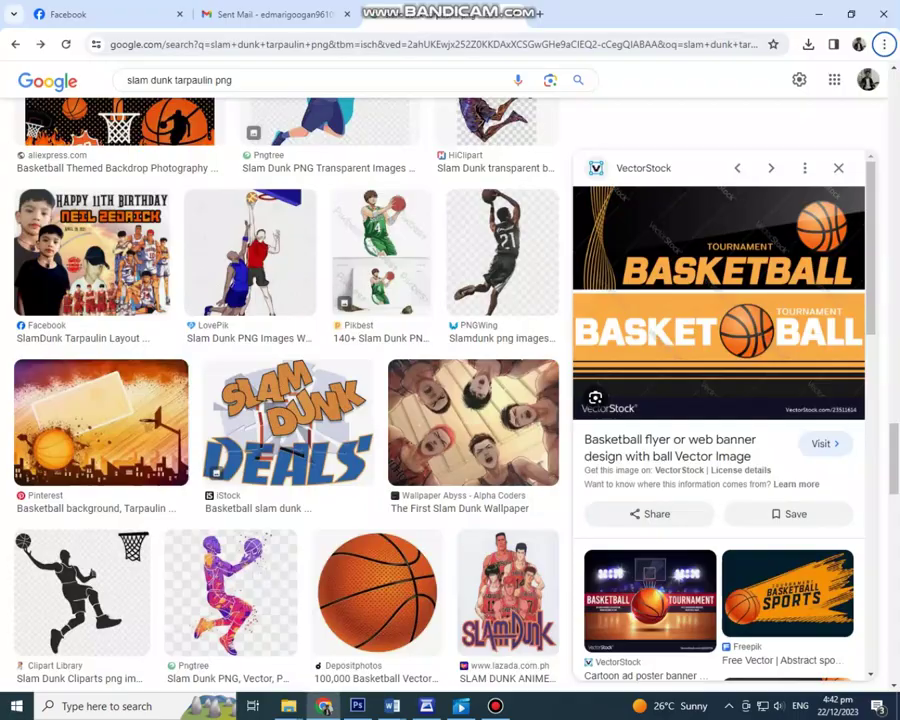
key(alt+Tab)
key(alt+Tab)
key(alt+Tab)
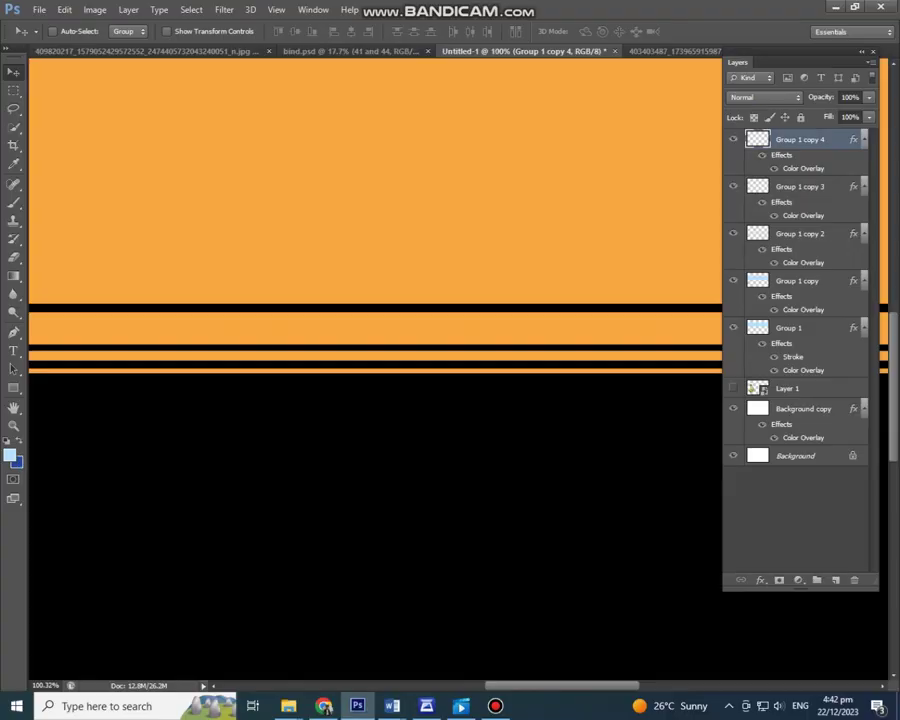
Step: Fit the banner in view and start a text line on the orange band
key(ctrl+0)
key(t)
click(179, 317)
click(324, 706)
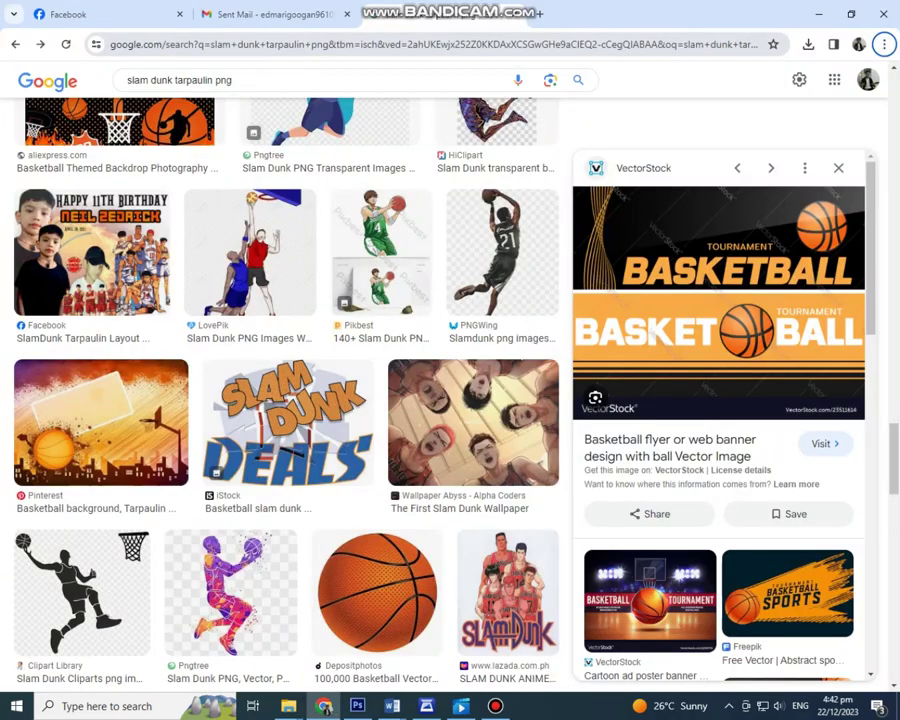
key(alt+Tab)
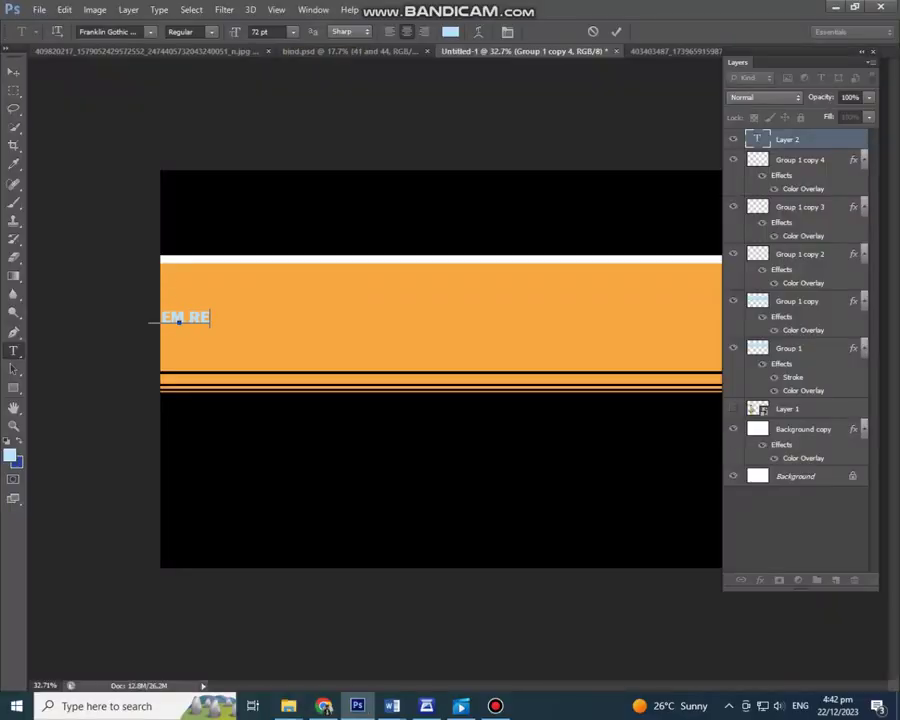
Step: Make the typed name white and shift it right within the band
key(ctrl+a)
click(450, 31)
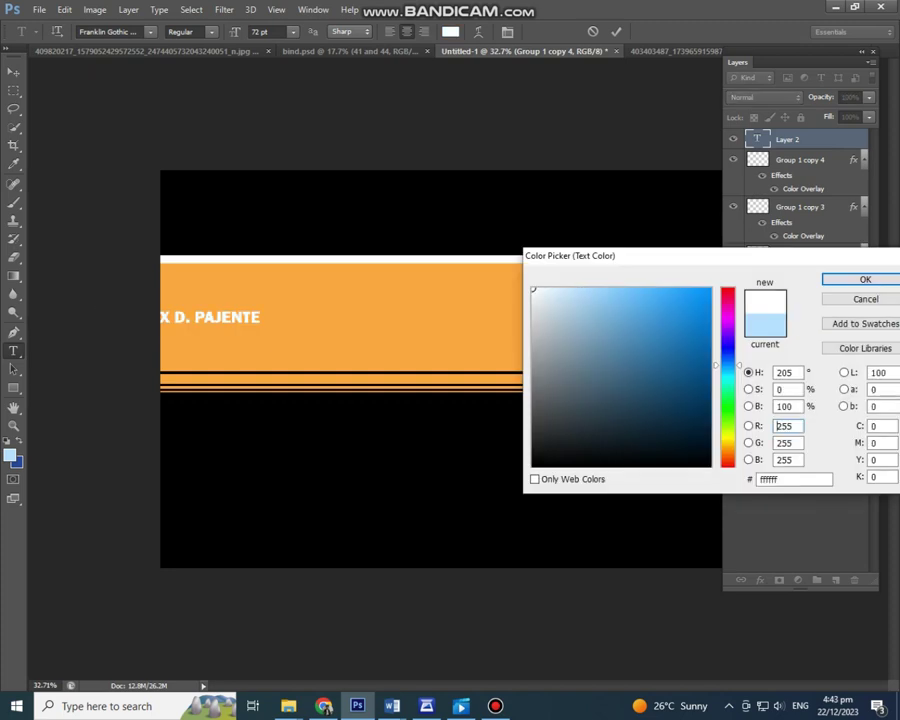
click(860, 279)
click(14, 72)
drag(350, 365, 448, 362)
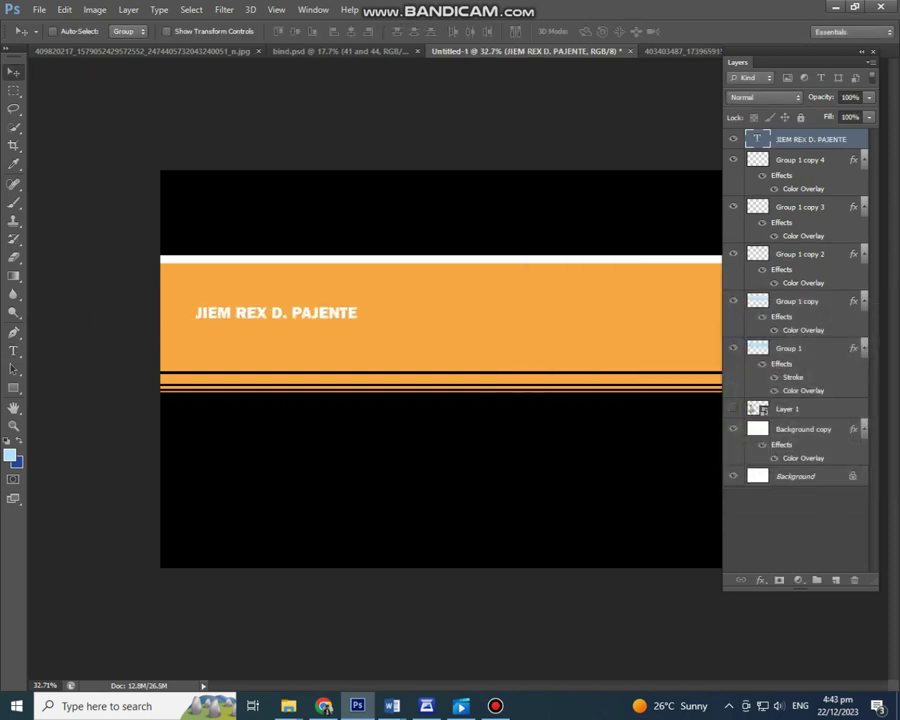
Step: Scale the name up to span nearly the full width of the band
key(ctrl+t)
drag(358, 320, 630, 334)
key(ctrl+minus)
key(ctrl+minus)
drag(538, 347, 608, 344)
key(Return)
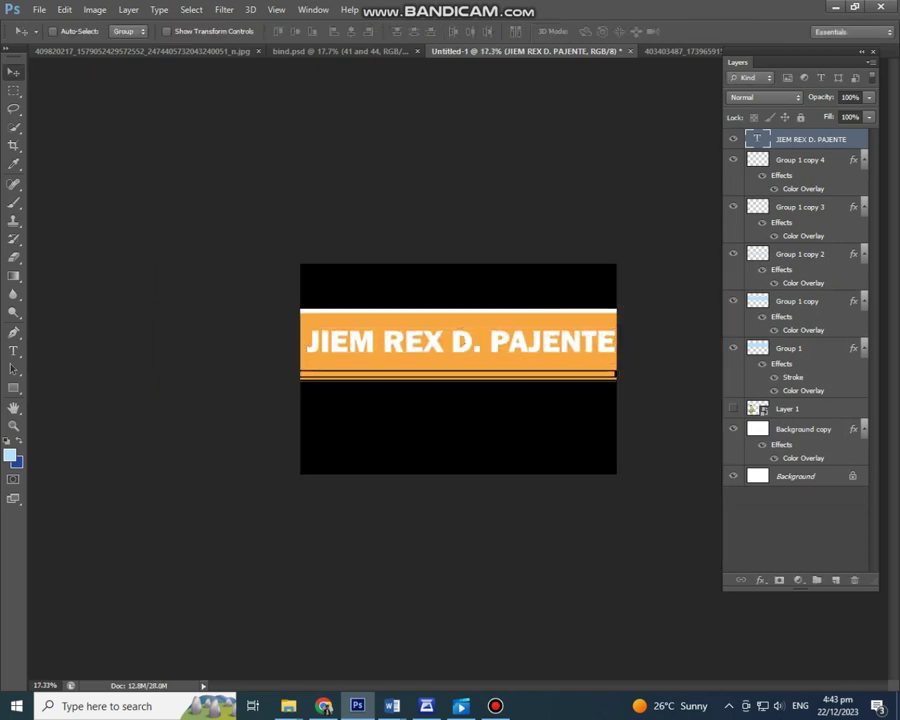
key(ctrl+plus)
Step: Stretch the thin orange stripe out to the canvas edge
click(800, 254)
key(ctrl+t)
key(Return)
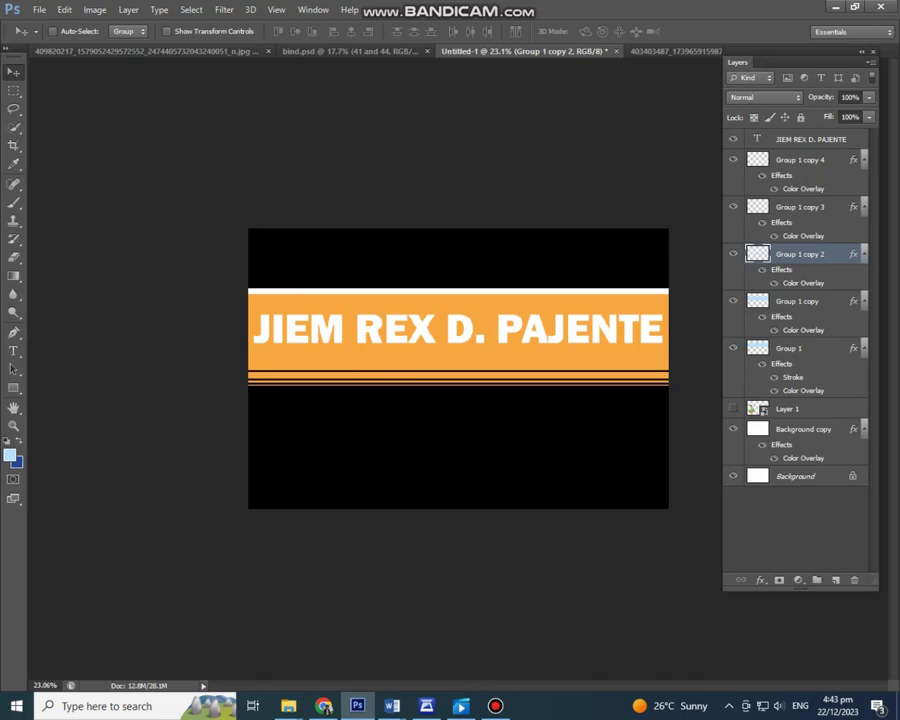
key(alt+Tab)
key(alt+Tab)
key(alt+Tab)
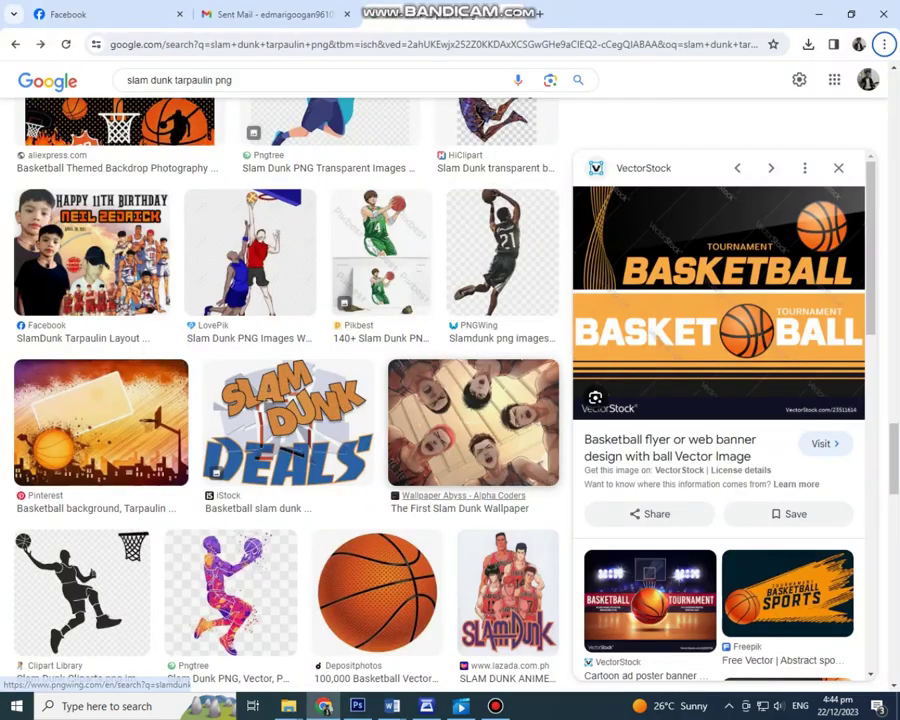
Step: Search Google Images for 'BALL FROM SLAM DUNK' in a new tab
key(ctrl+t)
text(BALL )
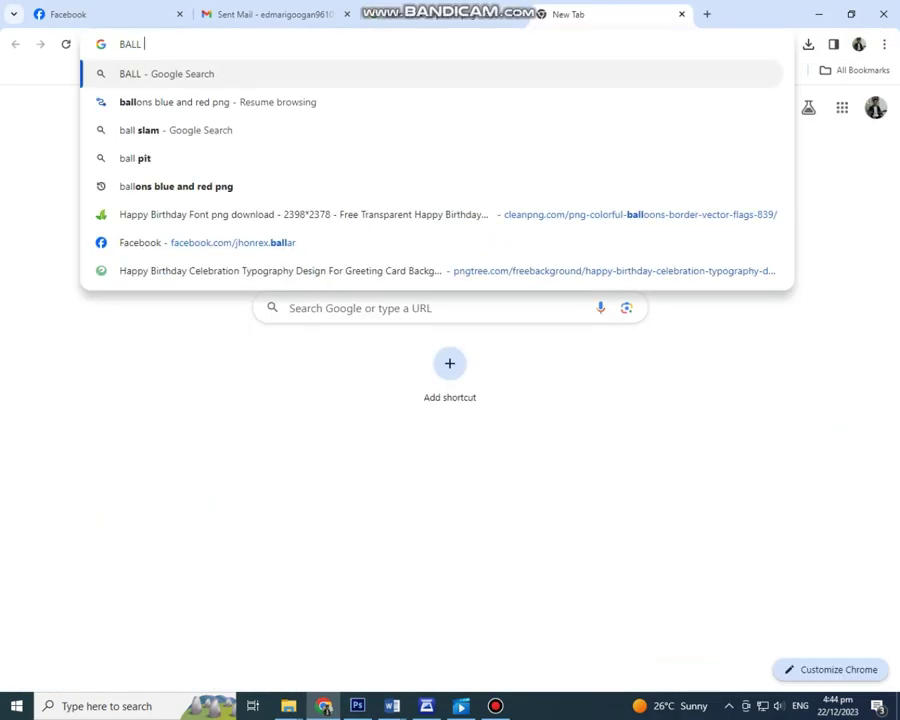
text(FROM)
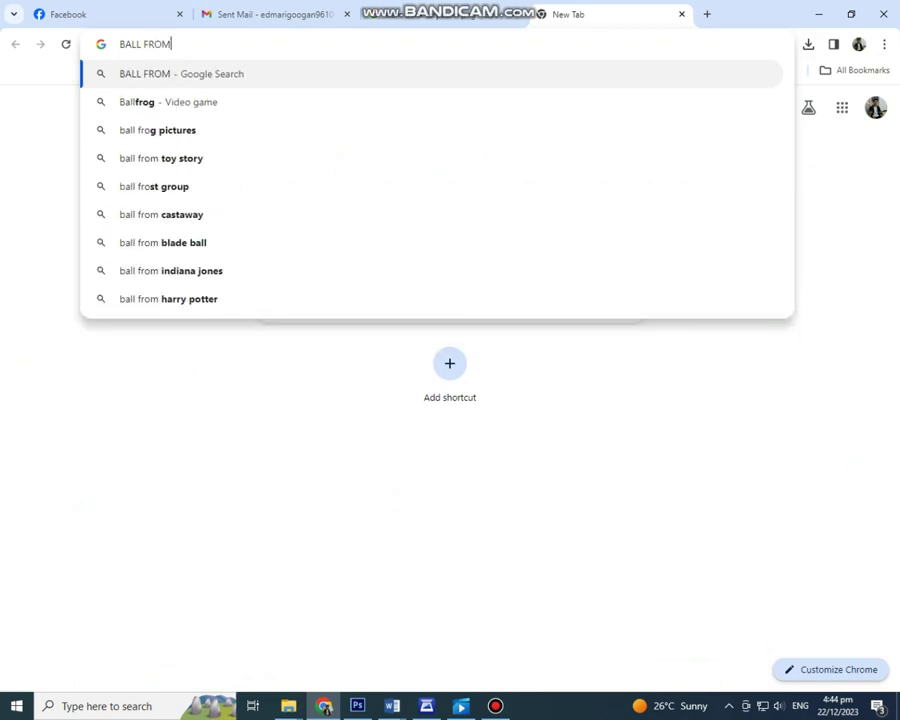
text( SLAM DUNK)
key(Return)
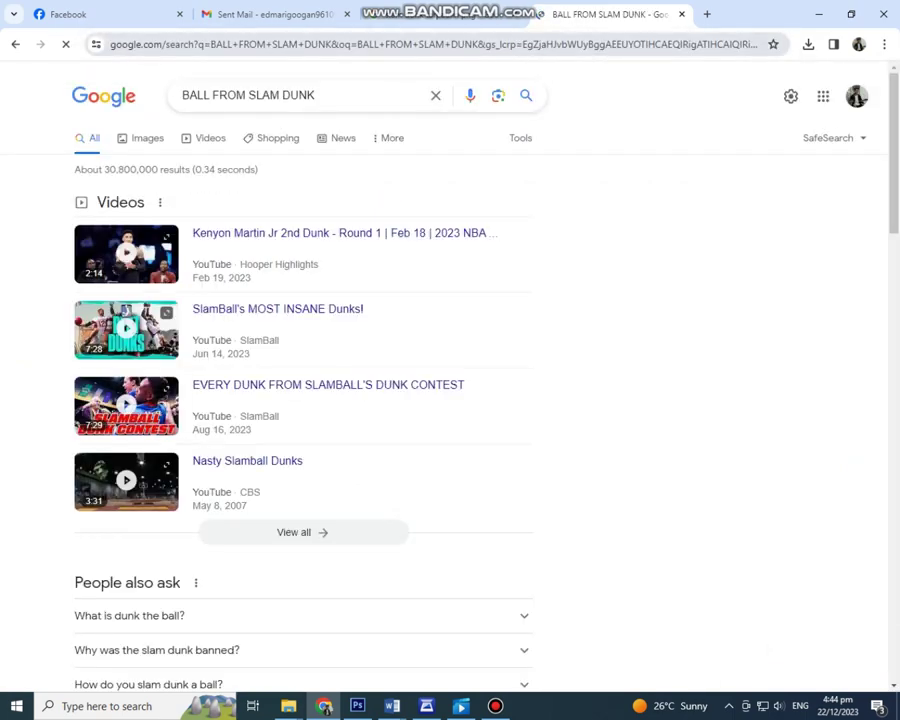
click(137, 137)
scroll(450, 380, down, 5)
Step: Refine the search to PNG and save the plain orange basketball image
click(290, 78)
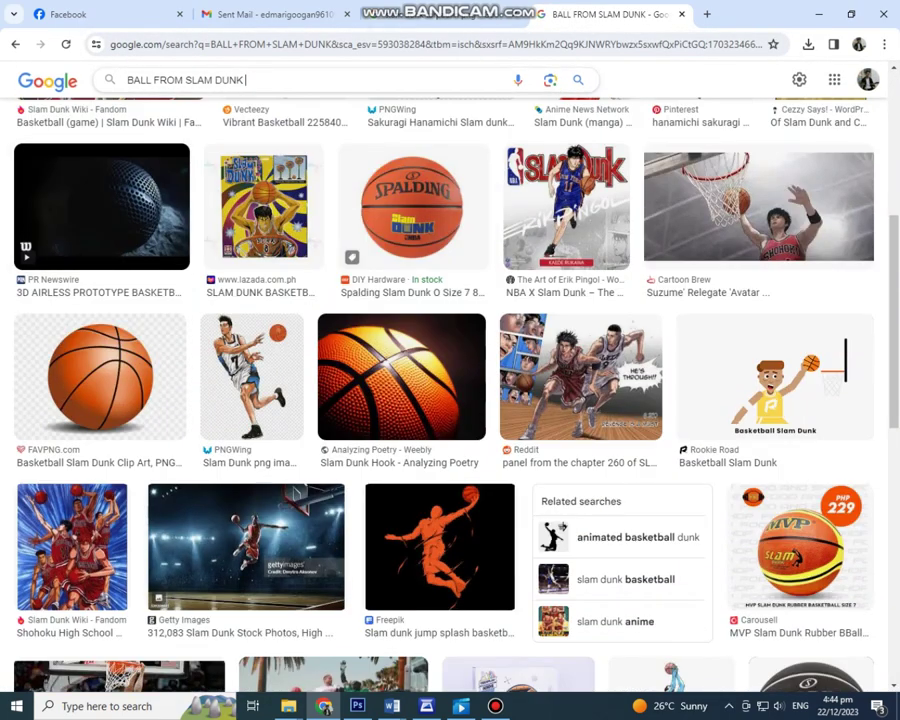
text(PNGH)
key(Return)
click(215, 250)
click(74, 360)
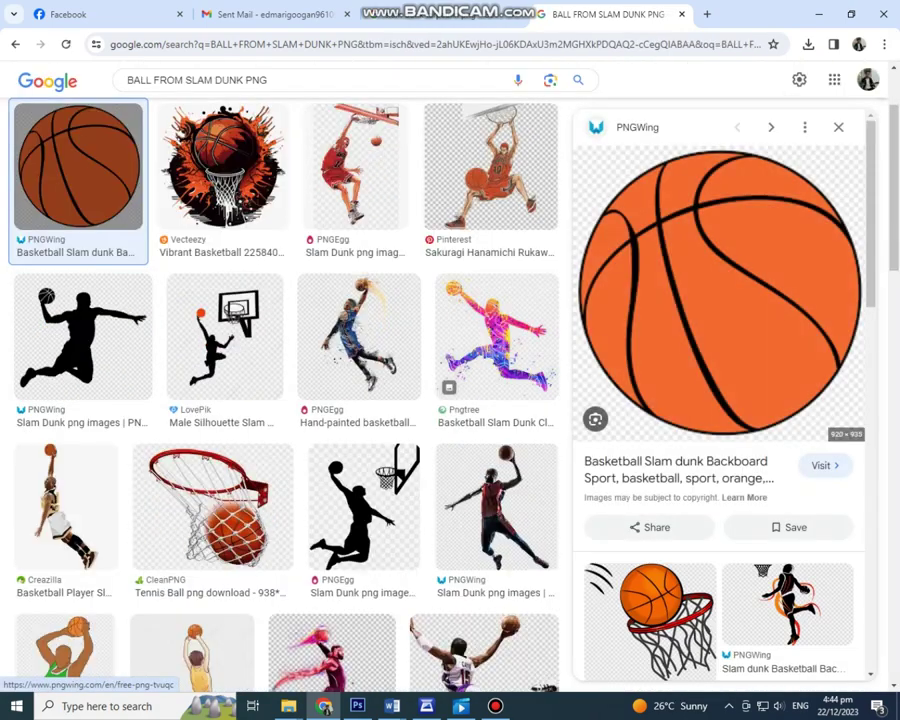
right_click(686, 336)
click(750, 543)
key(Return)
click(357, 706)
click(39, 9)
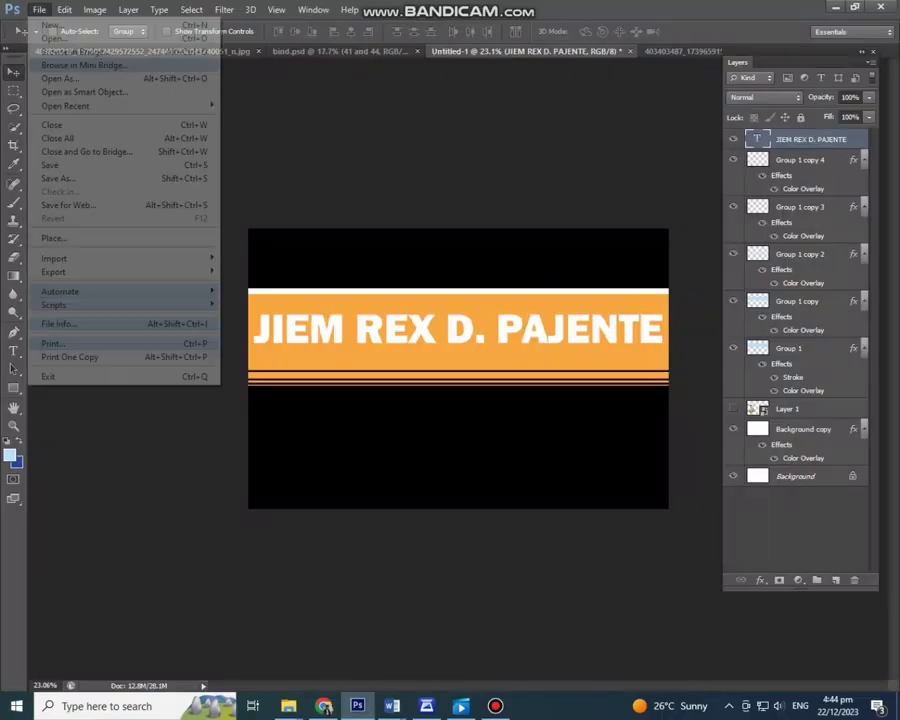
Step: Place the basketball PNG into the banner and rasterize its layer
click(50, 236)
key(Return)
key(ctrl+plus)
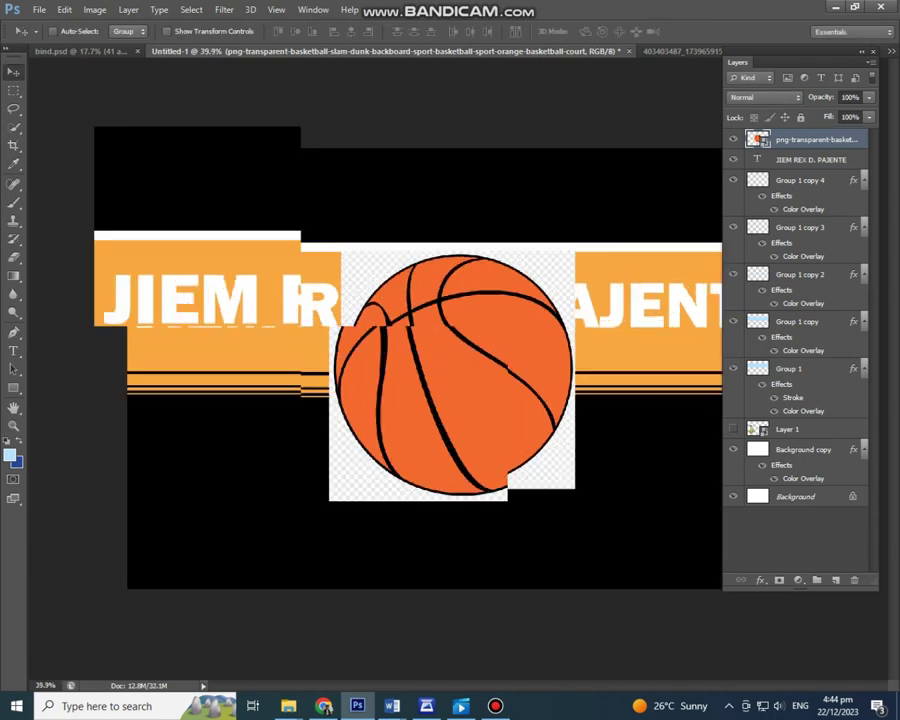
key(e)
key(Return)
Step: Erase the ball's checkered backdrop with the Magic Eraser and shrink it onto the band
key(shift+e)
key(shift+e)
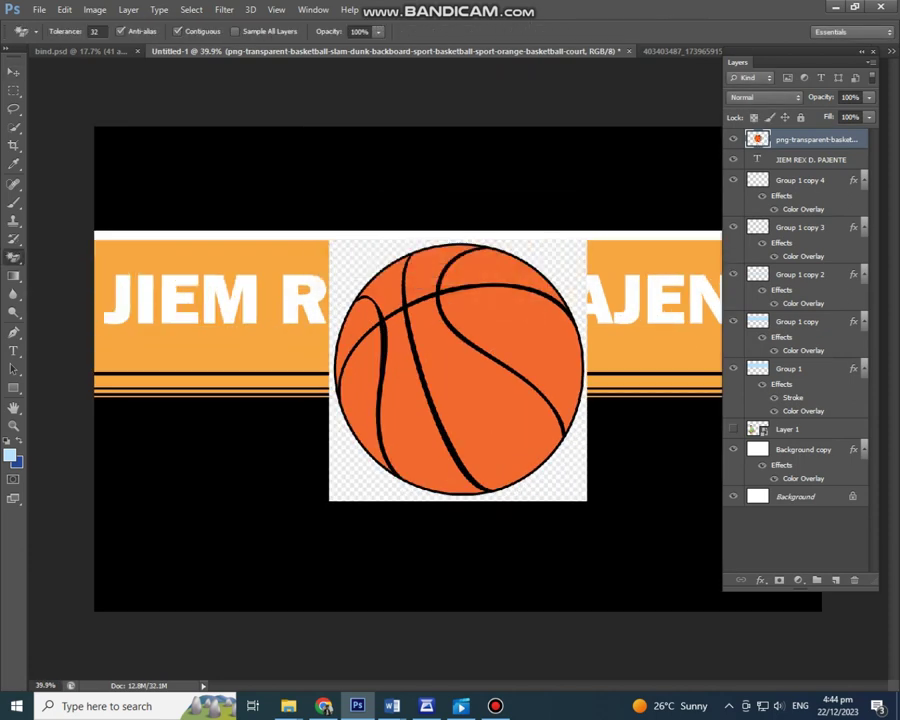
click(345, 485)
key(ctrl+t)
drag(583, 492, 452, 364)
key(Return)
key(ctrl+minus)
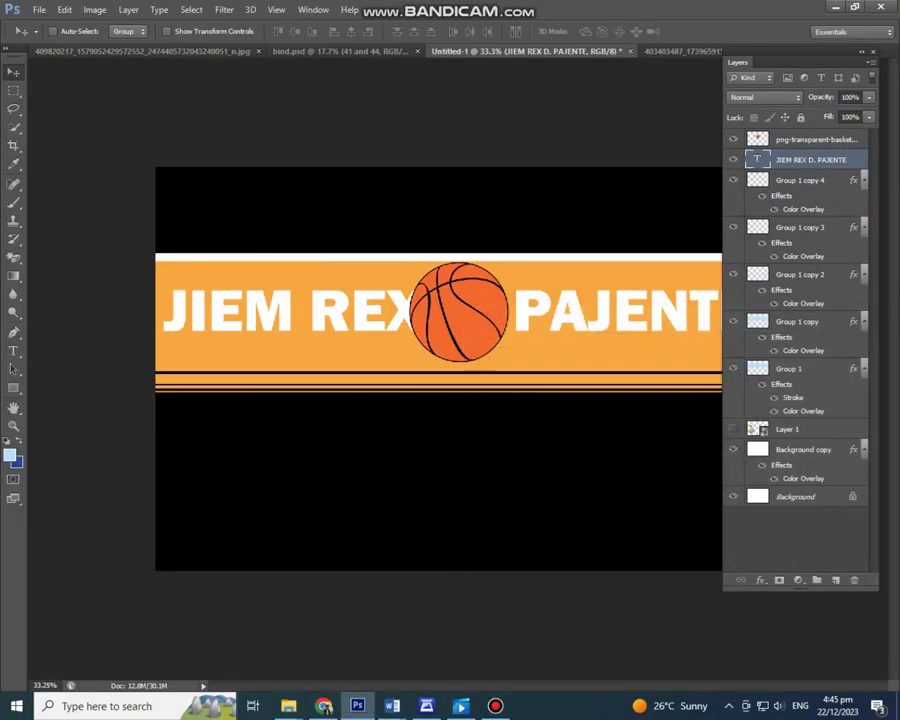
double_click(615, 313)
key(BackSpace)
key(ctrl+Return)
key(v)
drag(536, 265, 412, 262)
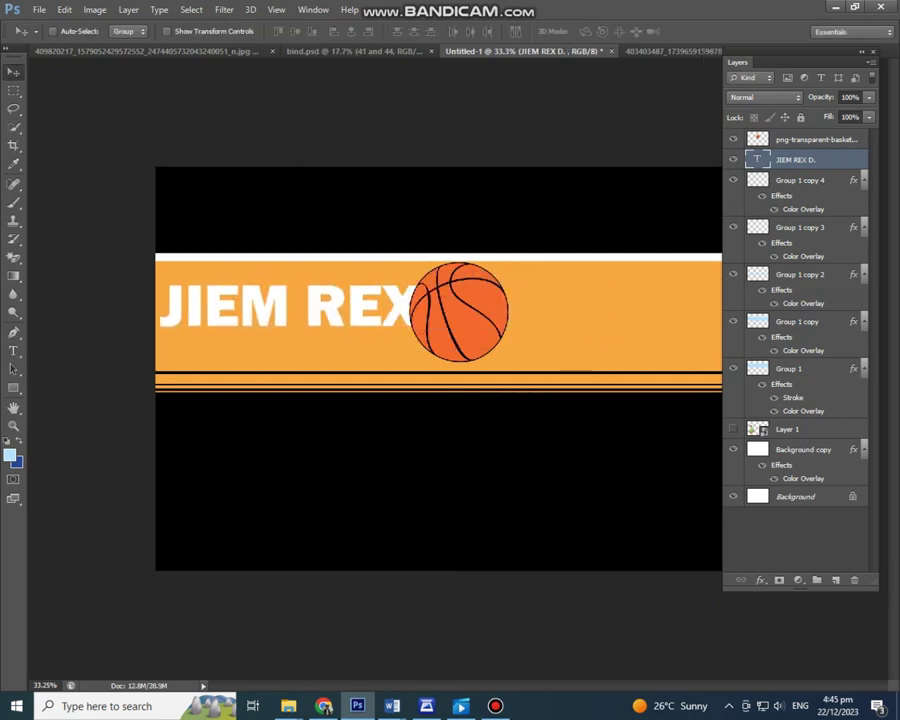
Step: Duplicate the name text to the right of the ball and retype it as PAJENTE
drag(300, 305, 640, 305)
double_click(620, 305)
key(ctrl+Return)
key(v)
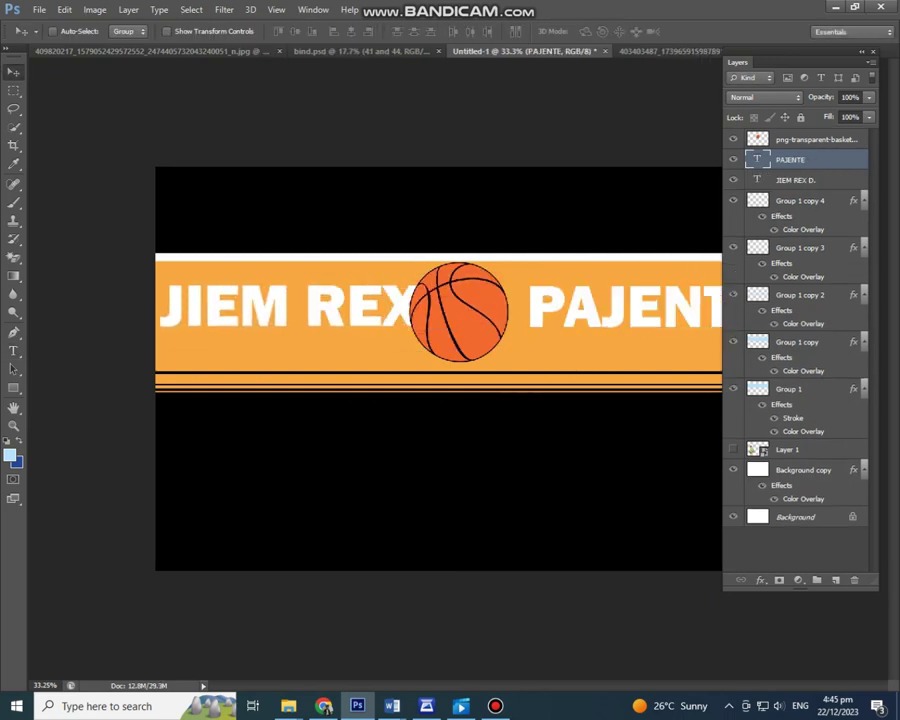
double_click(757, 160)
drag(412, 305, 486, 310)
key(BackSpace)
key(ctrl+Return)
key(v)
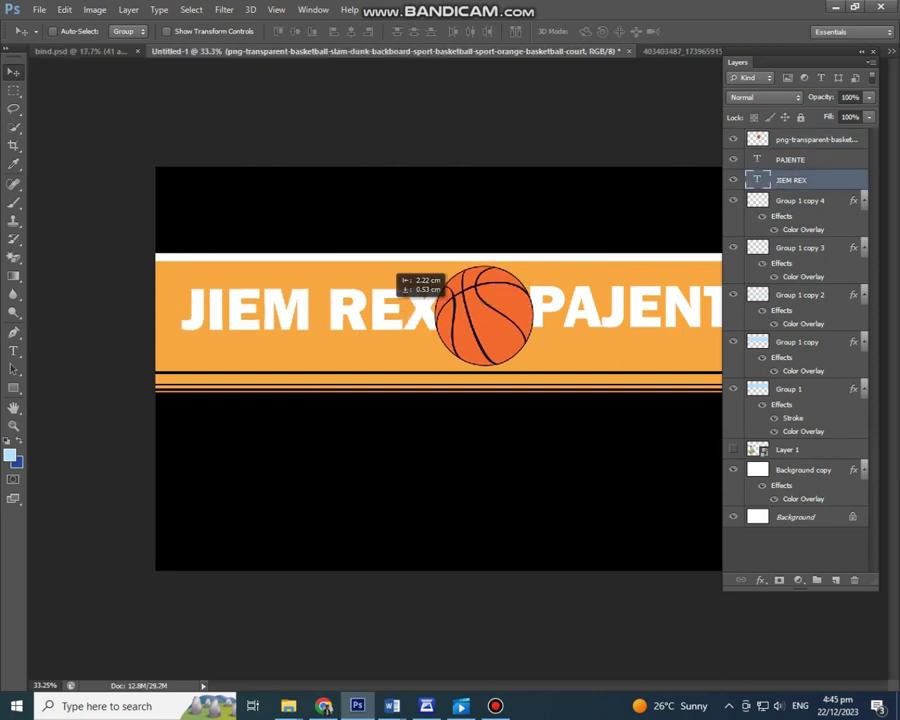
key(ctrl+t)
key(Return)
drag(544, 282, 520, 285)
Step: Turn a PAJENTE copy into a D. layer above the basketball and position it on the ball
key(ctrl+minus)
double_click(598, 302)
text(D)
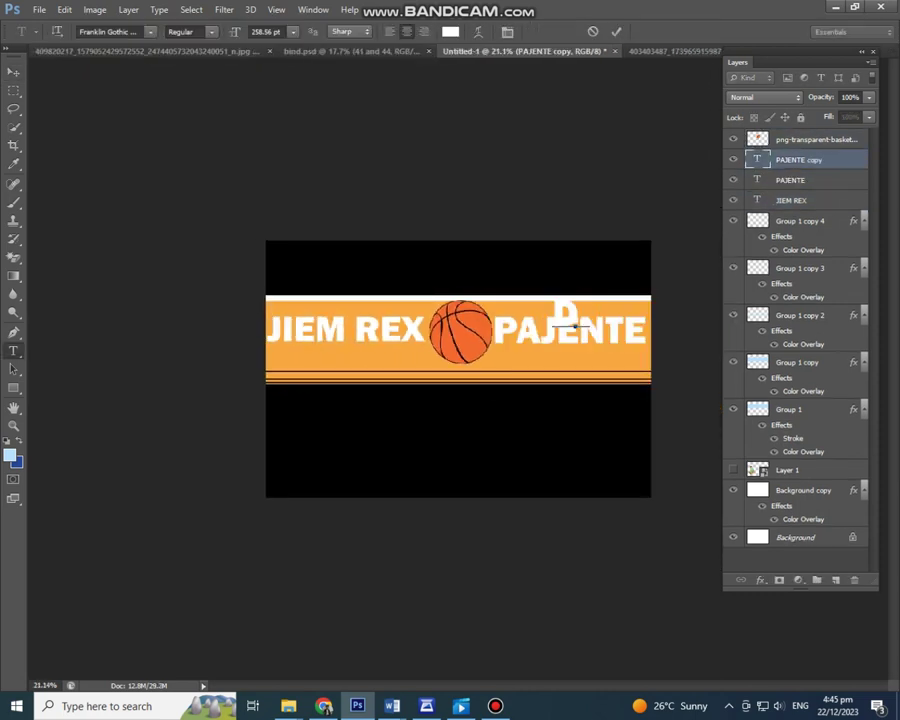
key(ctrl+Return)
key(v)
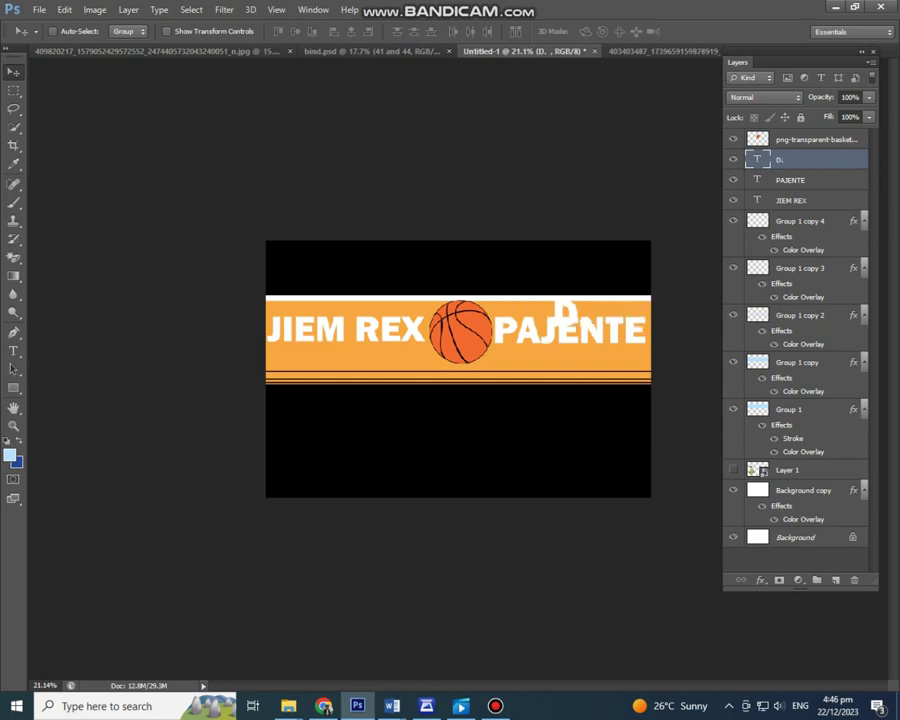
key(ctrl+bracketright)
drag(561, 407, 462, 426)
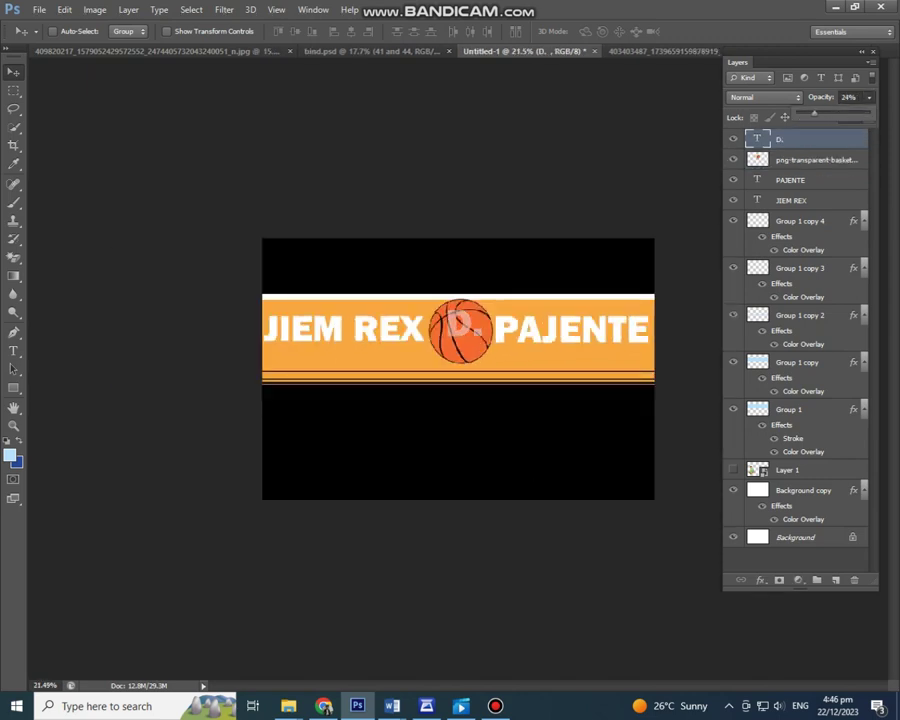
scroll(487, 388, up, 2)
drag(487, 388, 505, 415)
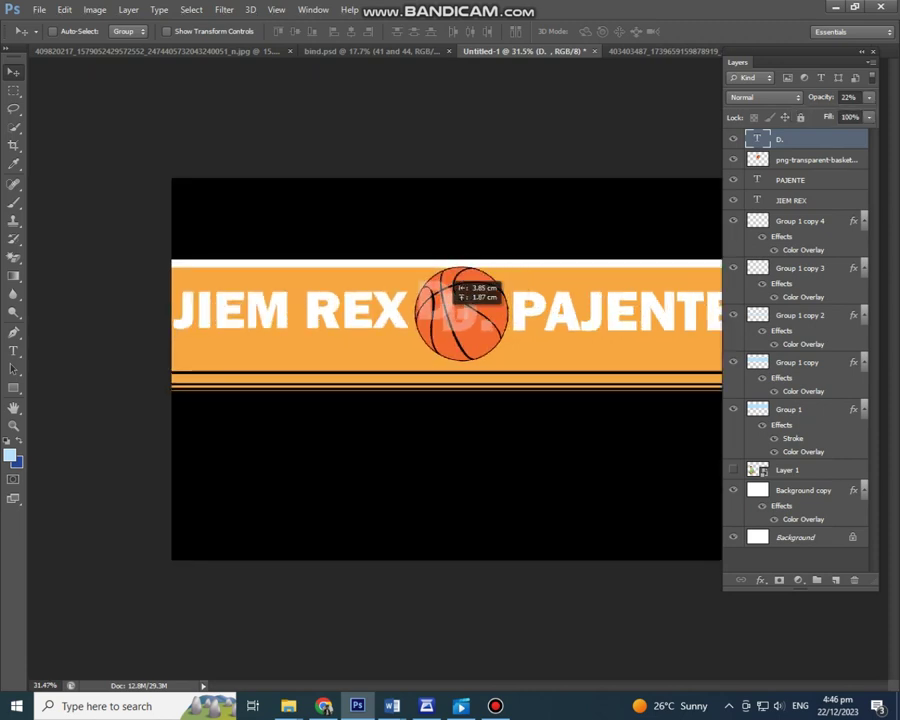
Step: Make three extra copies of the D. text, then remove them
alt+click(460, 312)
alt+click(460, 312)
alt+click(460, 312)
scroll(460, 312, down, 2)
key(ctrl+alt+z)
key(ctrl+alt+z)
key(ctrl+alt+z)
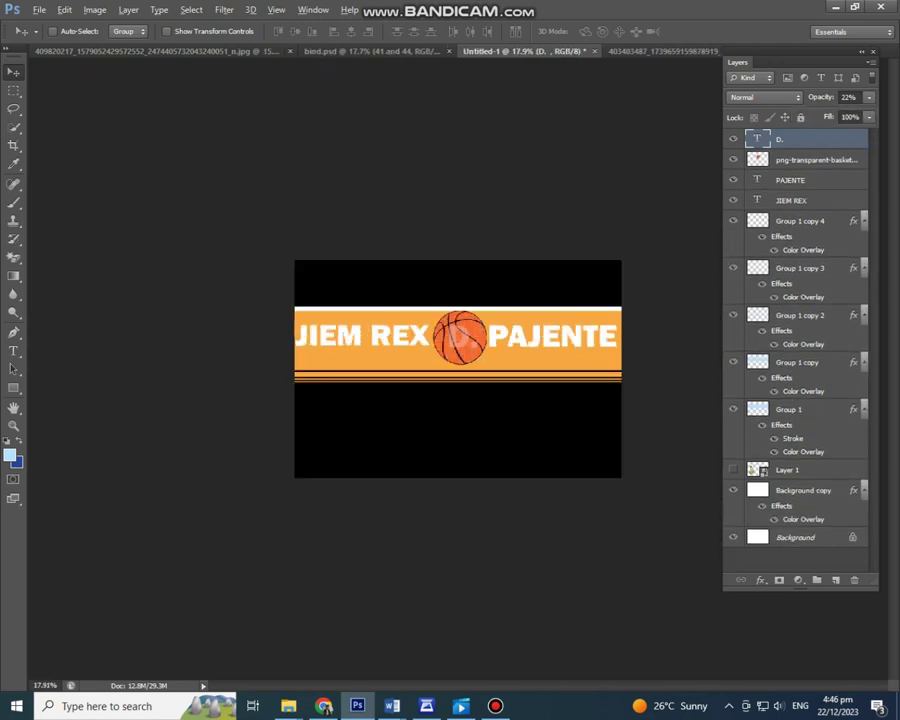
scroll(458, 360, up, 1)
ctrl+click(425, 318)
ctrl+click(458, 368)
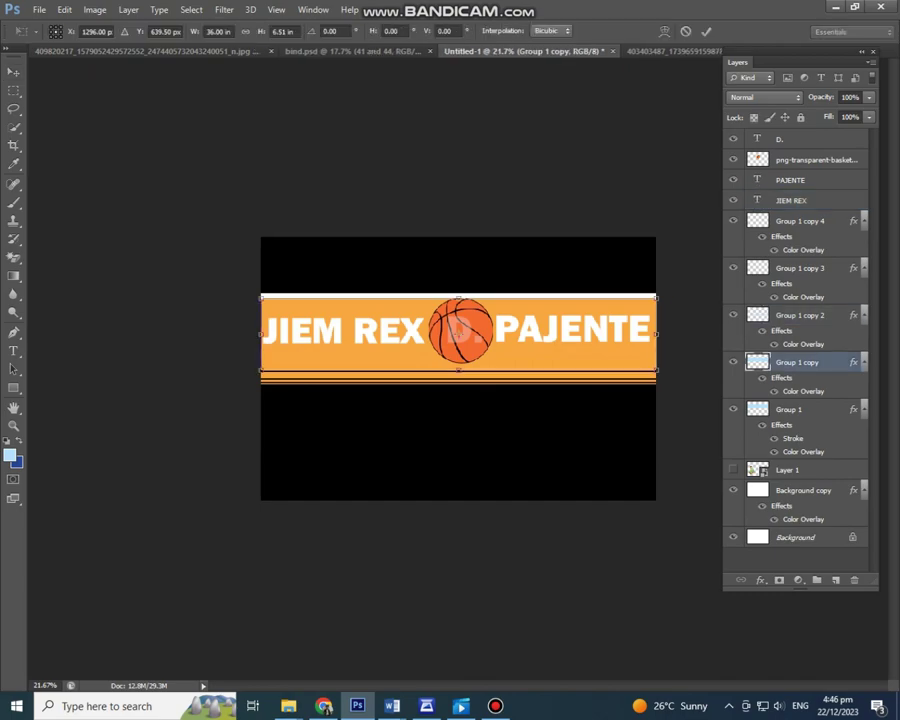
scroll(458, 368, down, 2)
scroll(458, 368, up, 2)
key(alt+Tab)
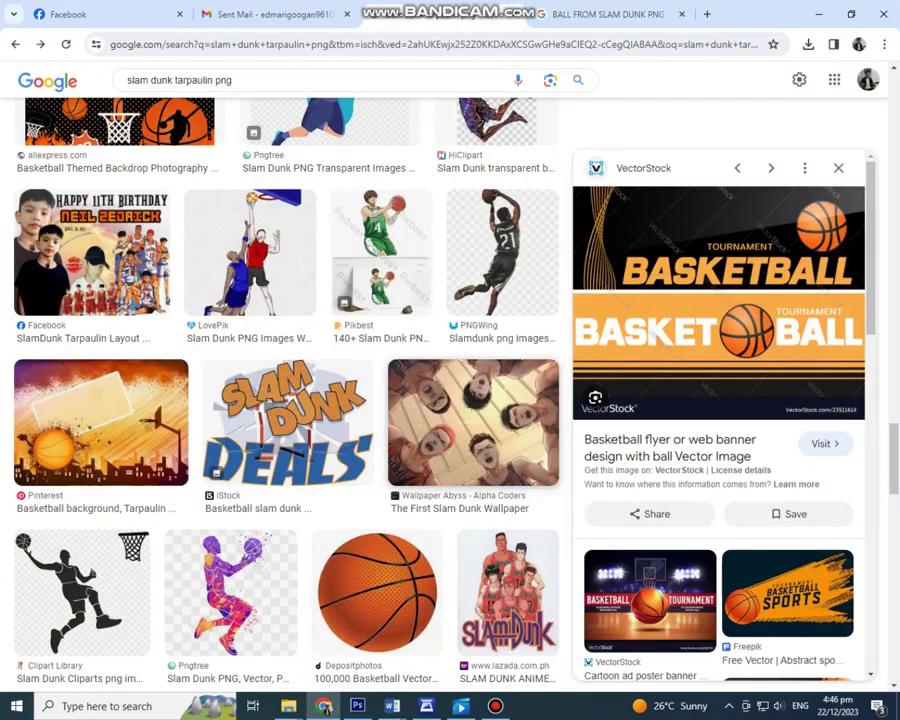
key(alt+Tab)
key(ctrl+shift+z)
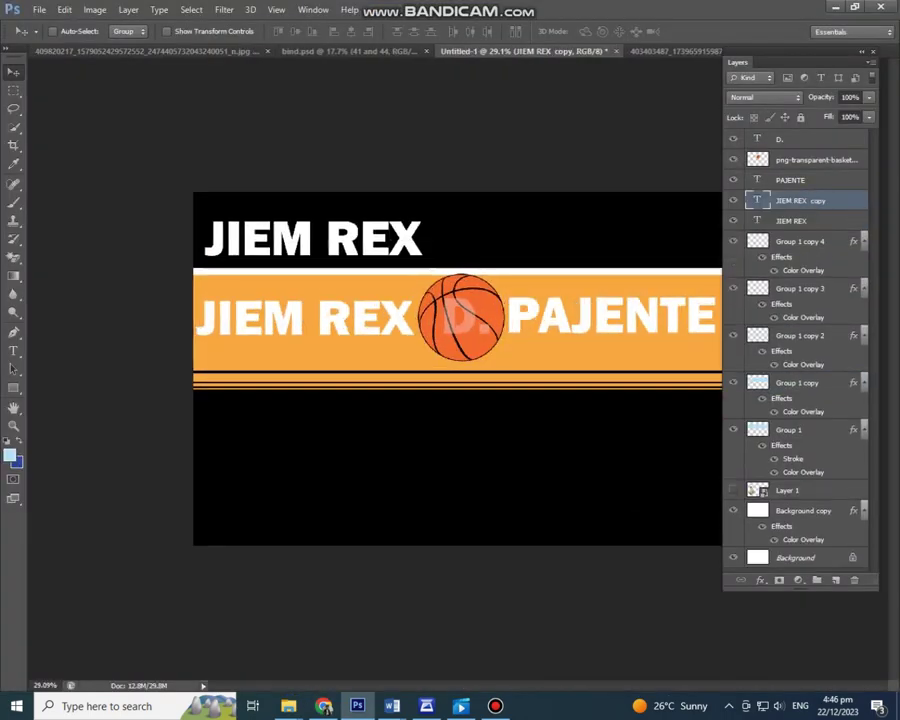
double_click(830, 180)
key(Escape)
double_click(757, 180)
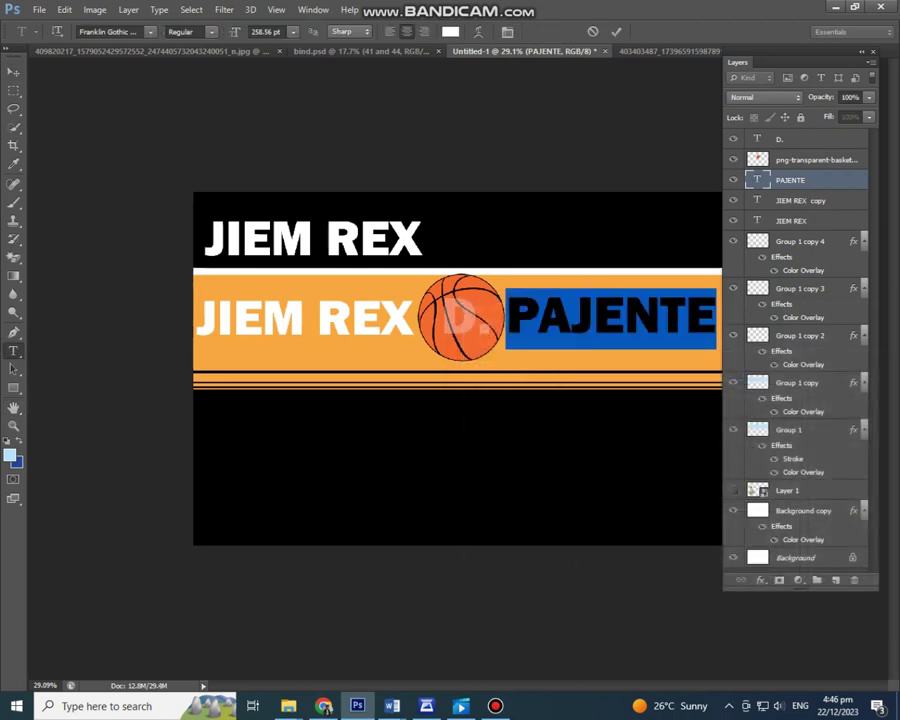
key(ctrl+Return)
double_click(757, 200)
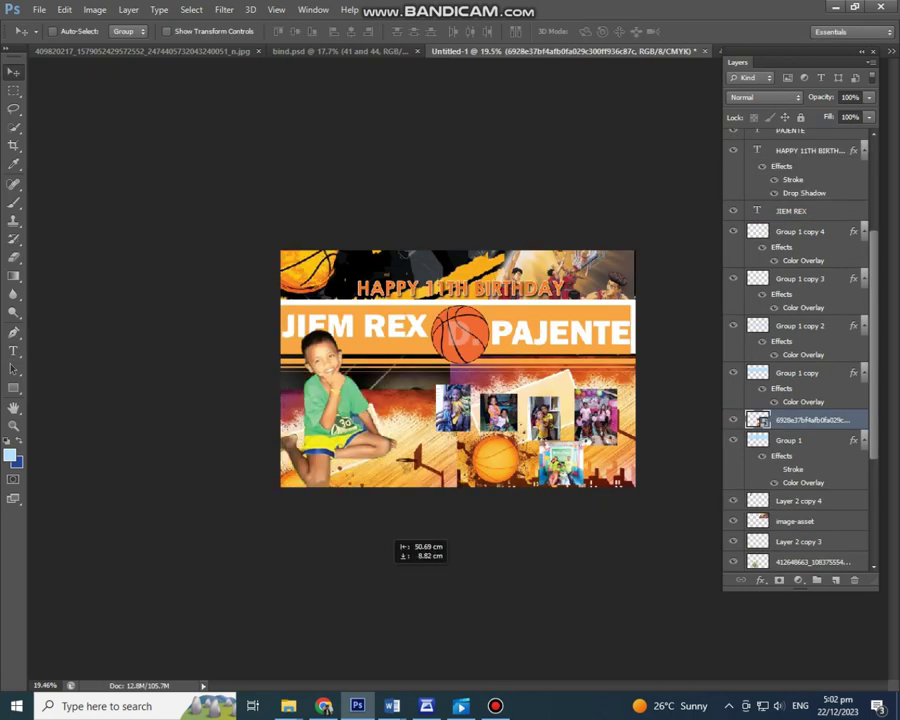
key(ctrl+j)
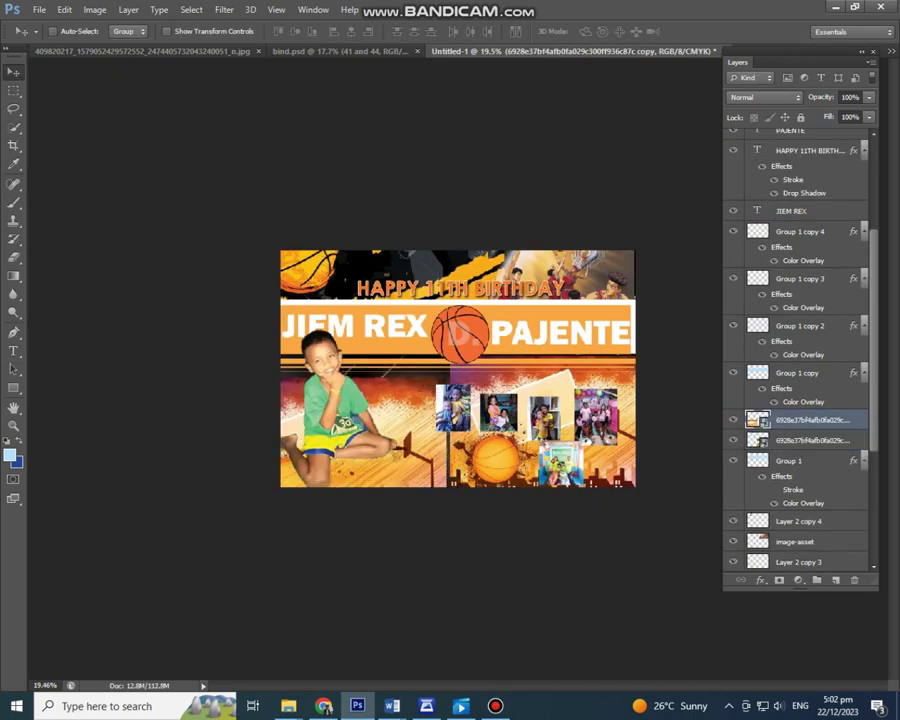
Step: Enlarge the duplicated boy image, move it beside him, and send it beneath Layer 2
key(ctrl+t)
drag(472, 536, 573, 613)
key(Return)
drag(520, 600, 518, 548)
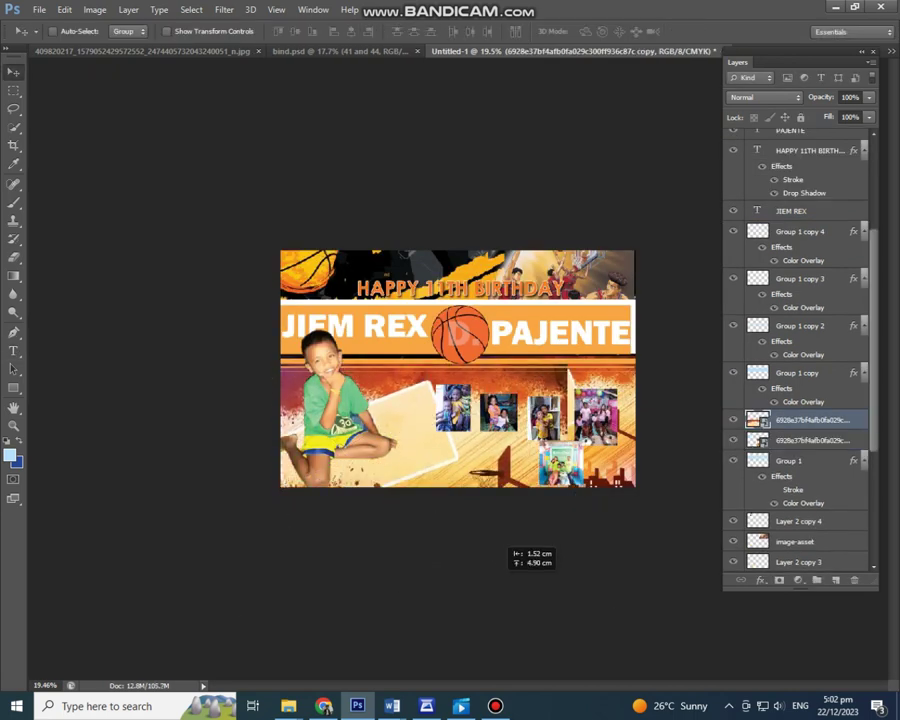
key(ctrl+bracketleft)
key(ctrl+bracketleft)
key(ctrl+bracketleft)
key(ctrl+bracketleft)
key(ctrl+bracketleft)
key(ctrl+bracketleft)
key(ctrl+bracketleft)
key(ctrl+bracketleft)
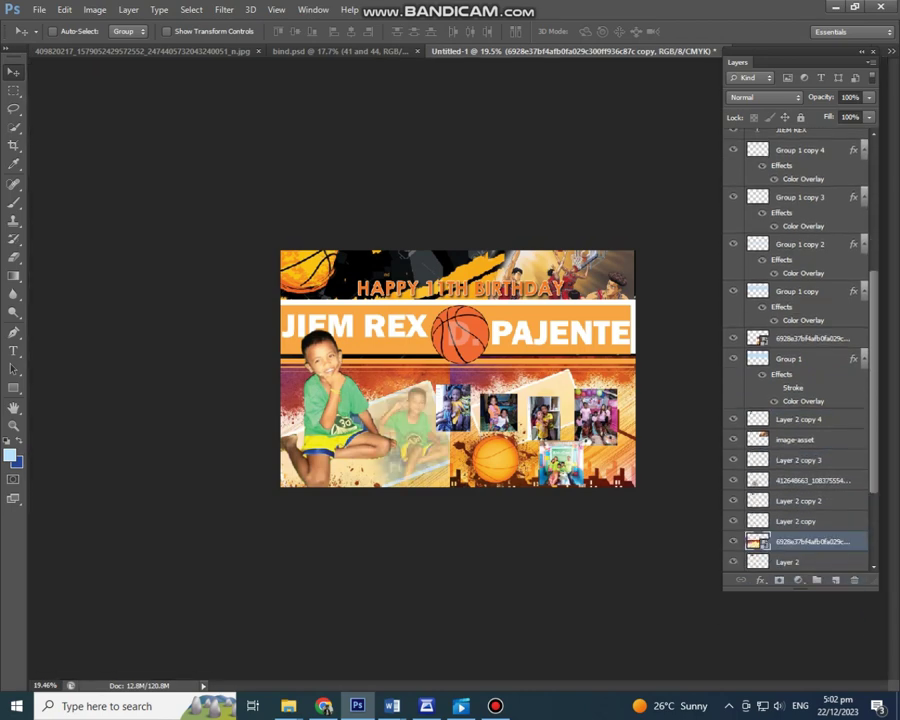
scroll(800, 350, down, 1)
key(ctrl+bracketleft)
scroll(457, 368, up, 2)
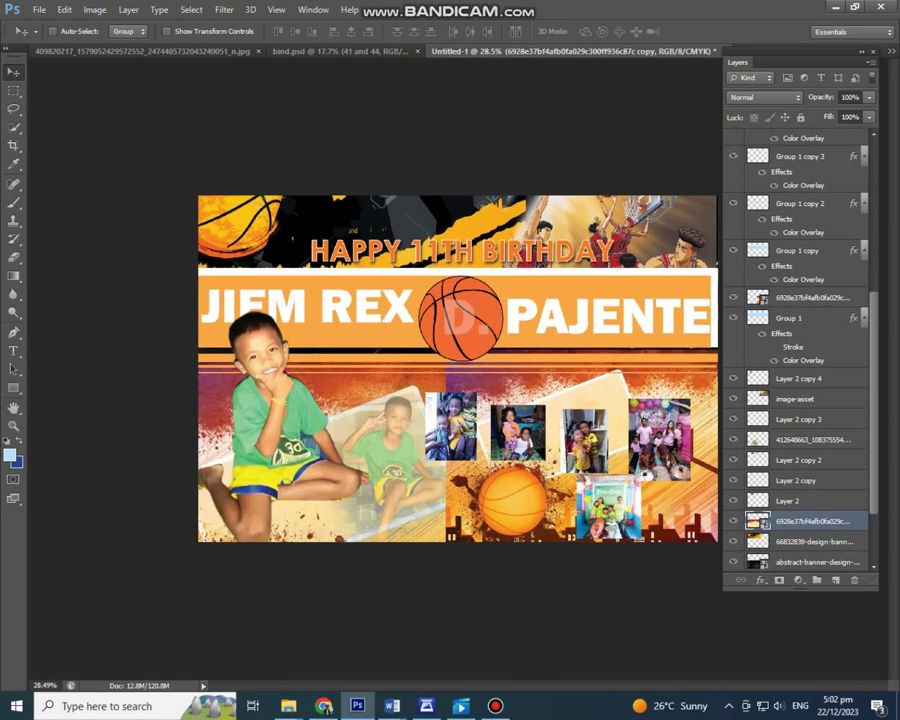
Step: Erase the faded boy copy around the lower basketball
click(810, 297)
key(e)
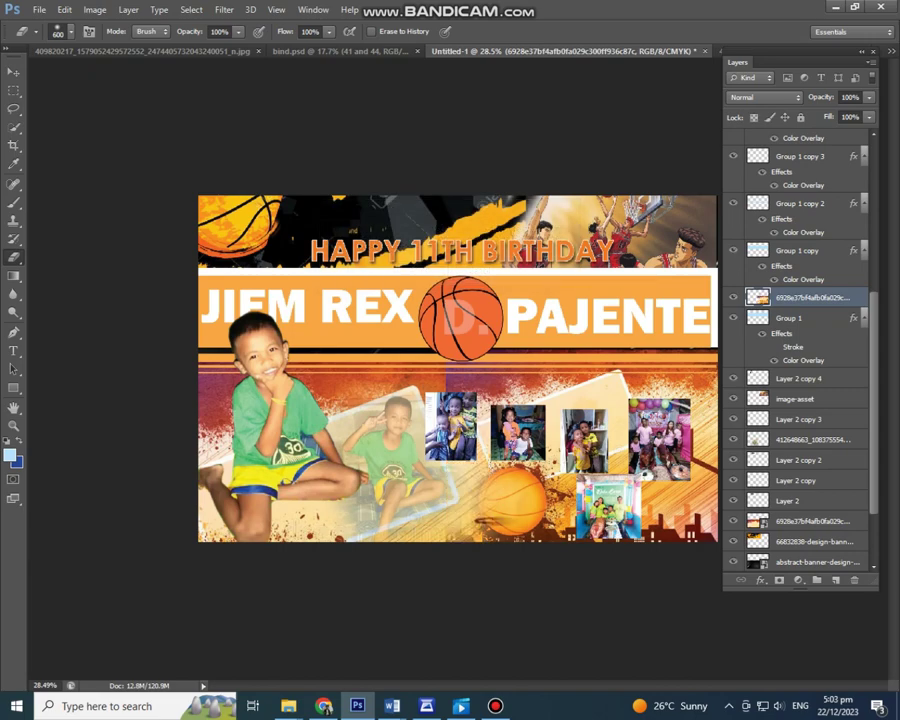
click(490, 510)
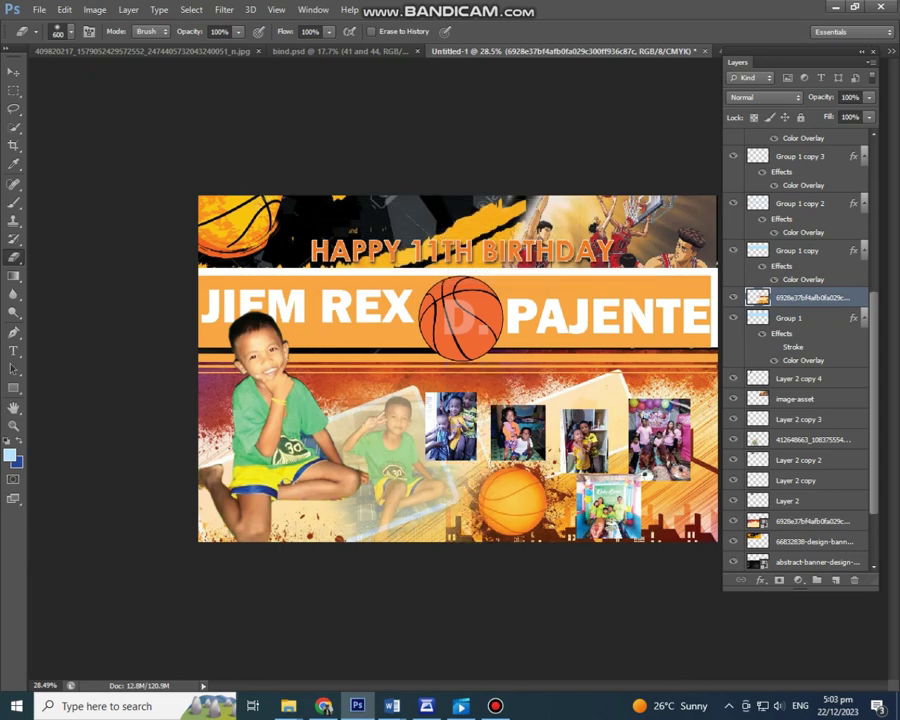
scroll(457, 368, down, 1)
scroll(457, 368, up, 1)
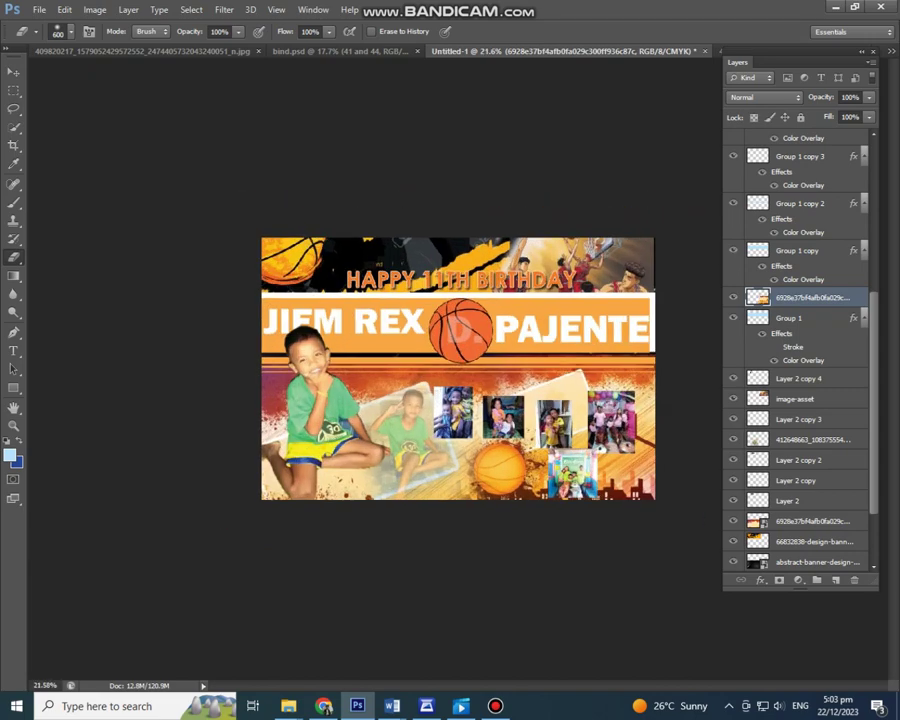
key(v)
scroll(457, 368, up, 2)
key(ctrl+t)
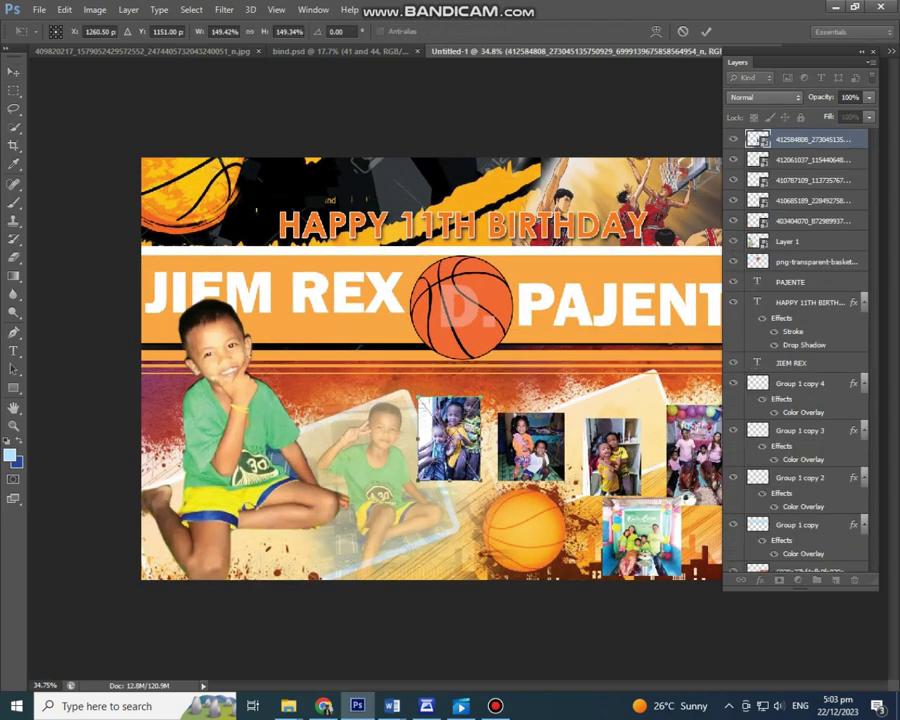
Step: Reposition two collage photos and rotate the kids-in-yellow photo slightly
key(Return)
drag(552, 414, 556, 410)
drag(612, 458, 626, 398)
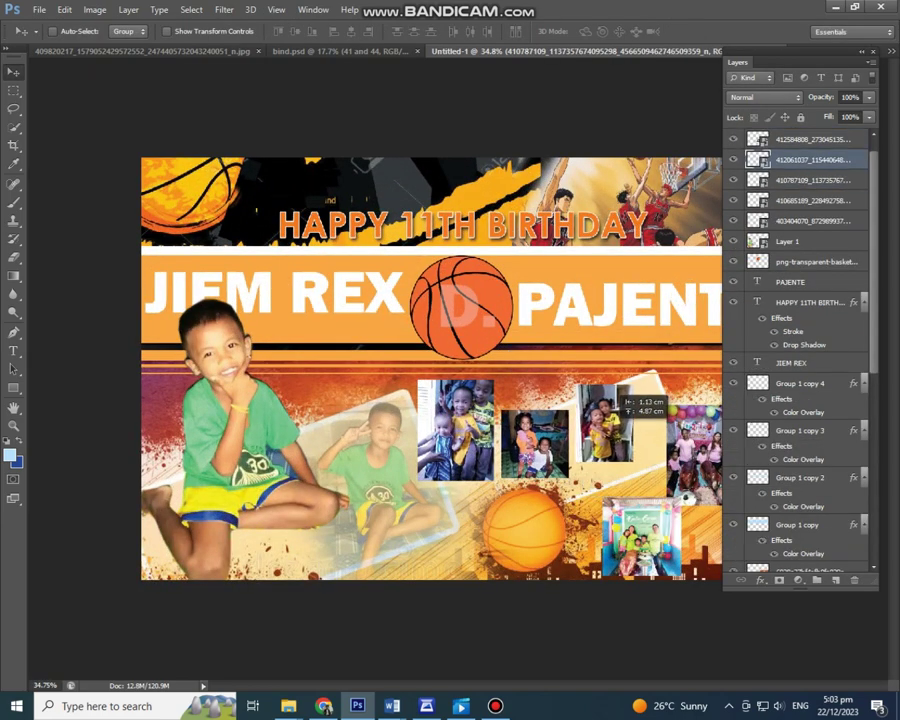
key(ctrl+t)
drag(710, 391, 716, 430)
key(Return)
click(535, 440)
Step: Tilt the third photo at an angle and adjust another photo further up the stack
key(ctrl+t)
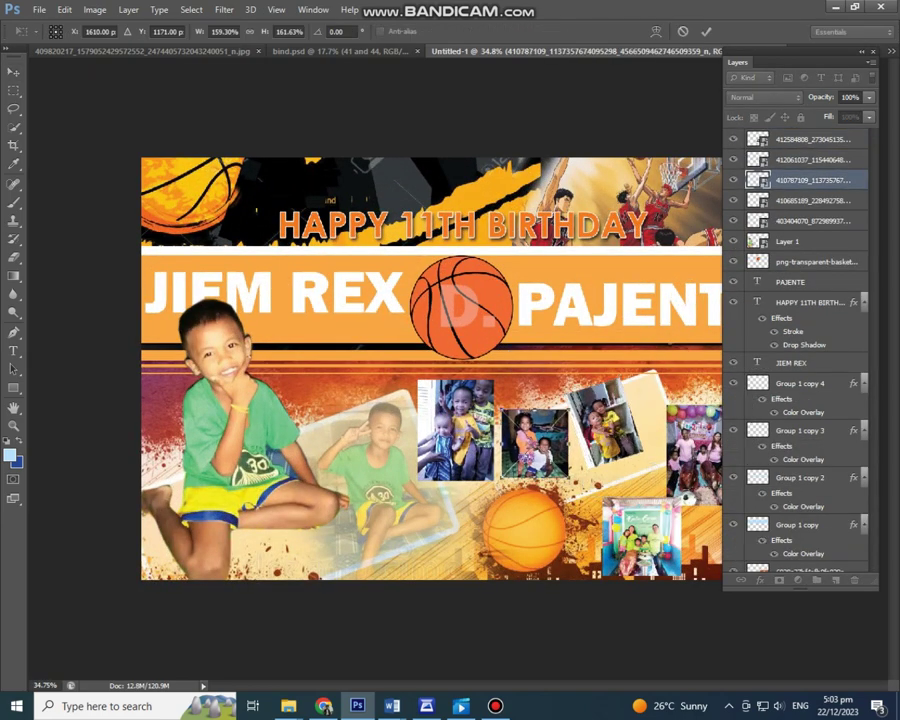
drag(590, 475, 577, 457)
key(Return)
key(alt+bracketleft)
scroll(460, 371, down, 2)
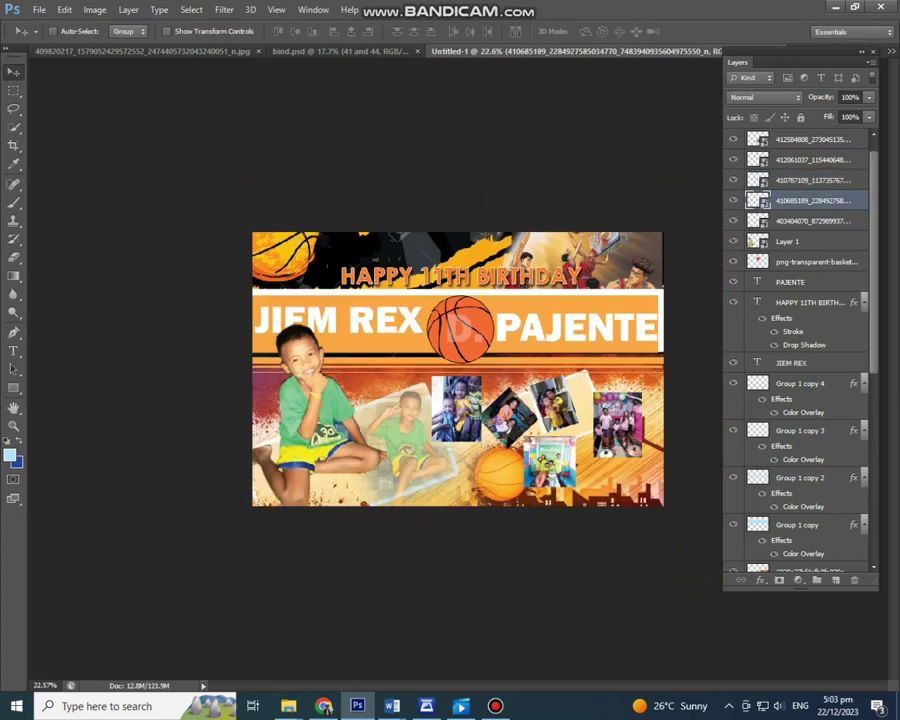
key(alt+bracketleft)
key(alt+bracketright)
key(alt+bracketright)
key(alt+bracketright)
key(ctrl+t)
key(Return)
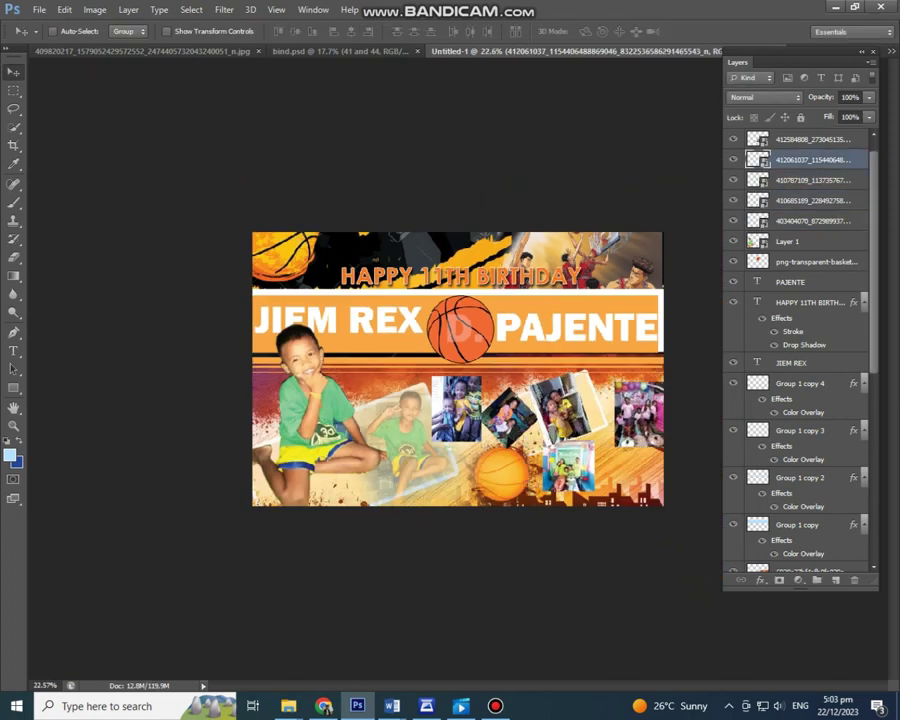
Step: Adjust the kids photo, then select the photo that will get a border
key(alt+bracketleft)
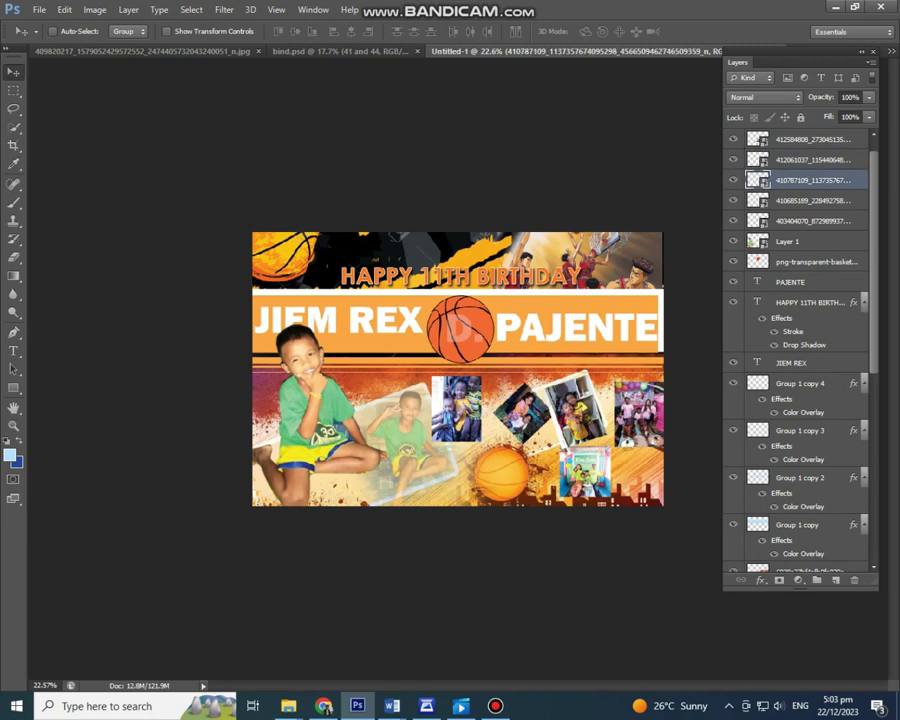
key(ctrl+t)
key(Return)
scroll(458, 369, down, 1)
scroll(458, 369, up, 1)
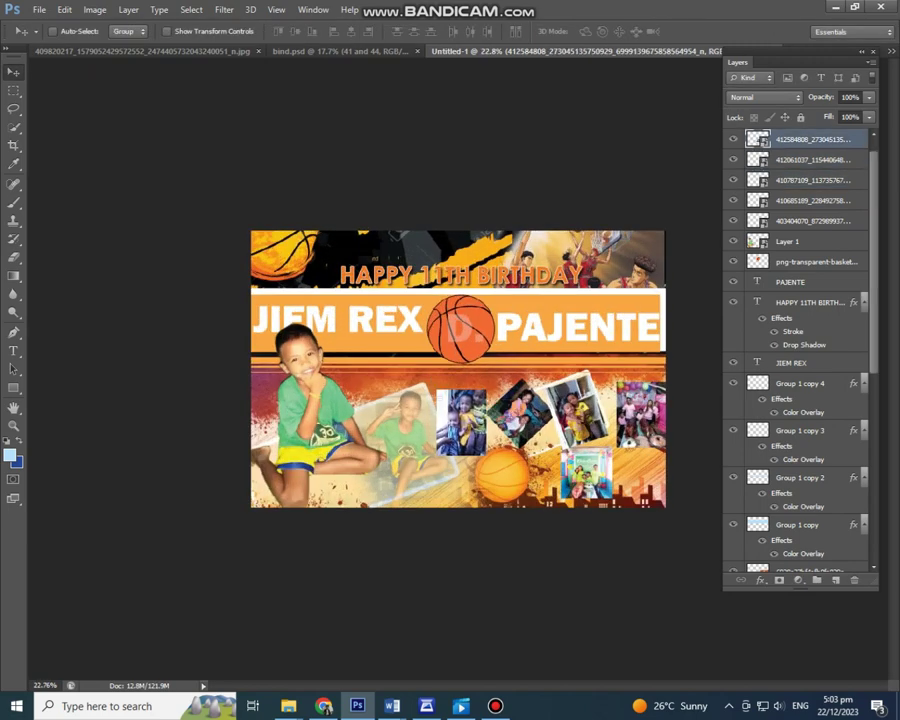
key(alt+bracketright)
click(760, 580)
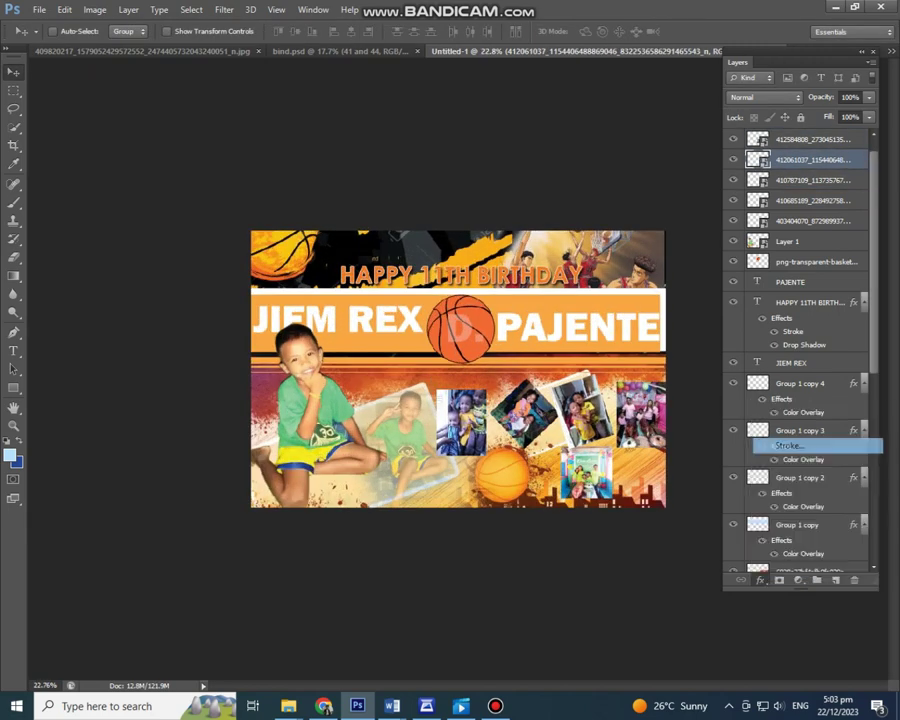
Step: Give the selected photo a white stroke border and a drop shadow
click(800, 440)
drag(683, 327, 563, 549)
click(511, 684)
click(565, 313)
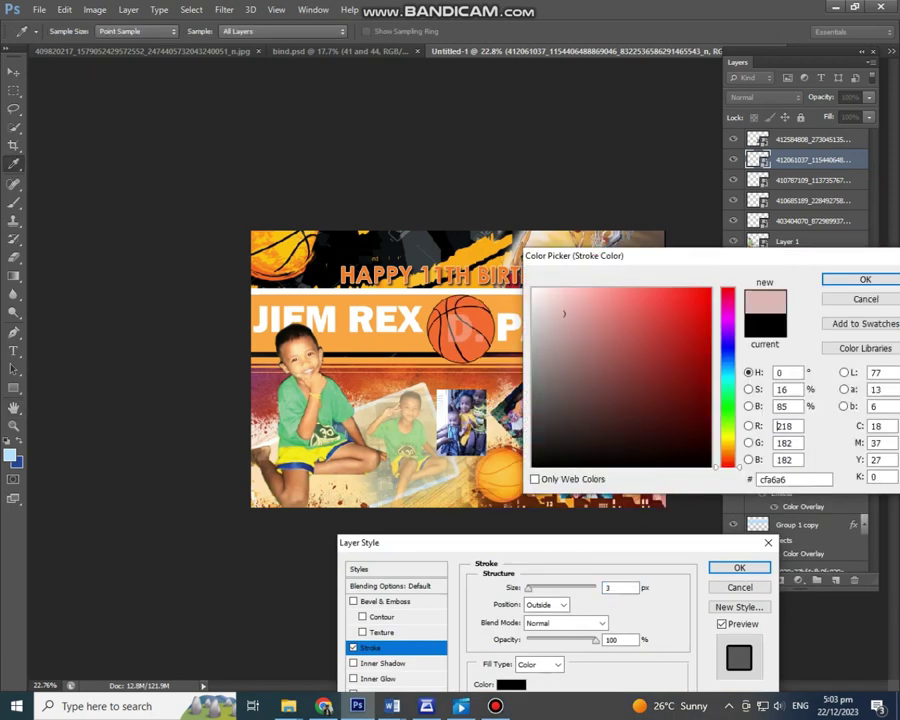
click(860, 279)
drag(787, 407, 130, 197)
click(733, 458)
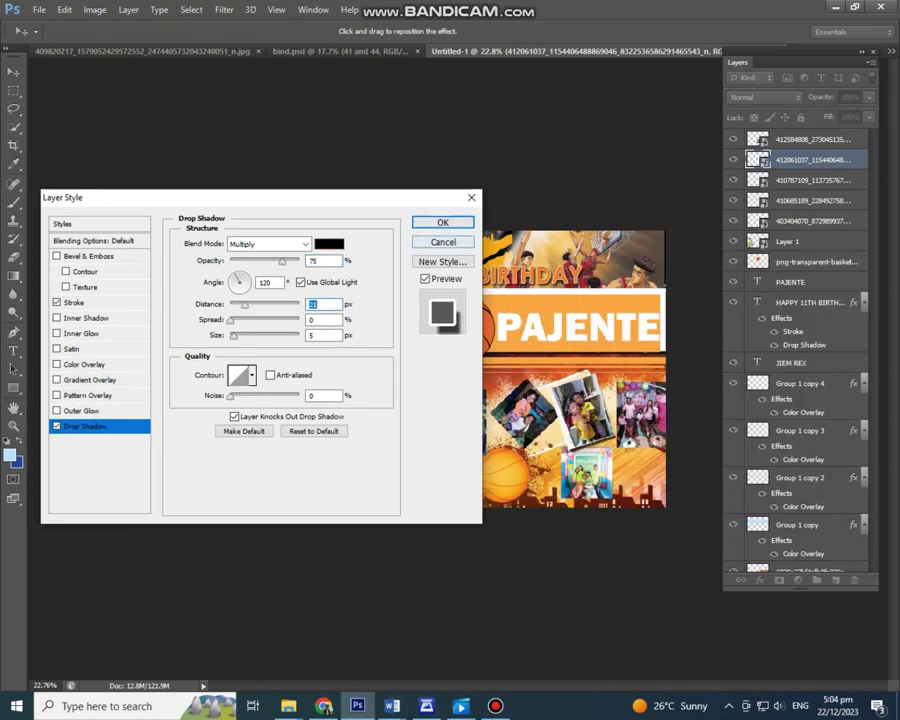
key(Return)
Step: Copy that photo's layer style and paste it onto the other four photo layers
right_click(812, 160)
click(780, 416)
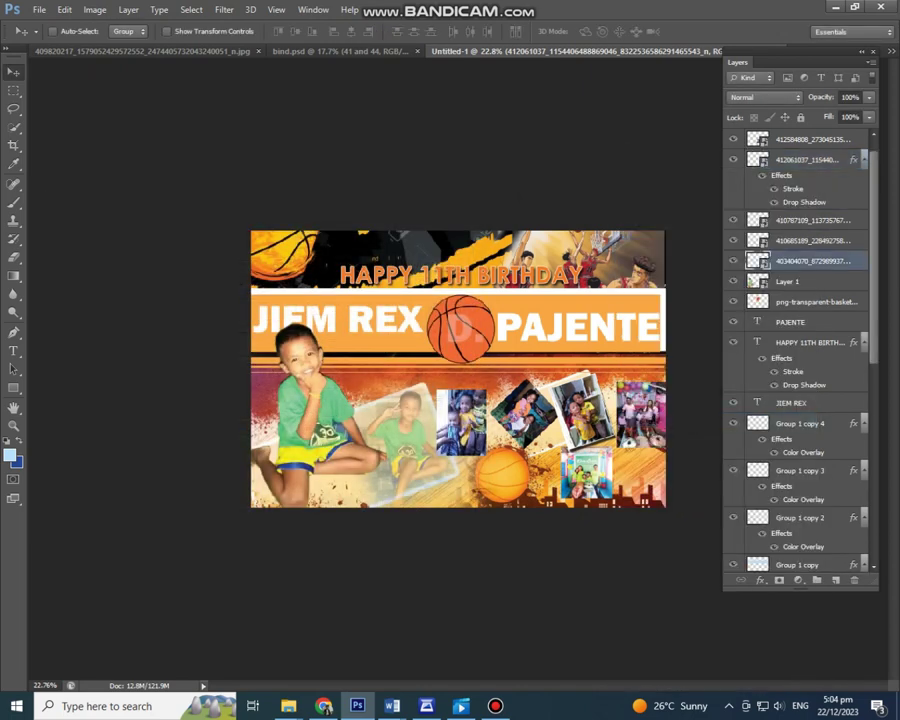
right_click(805, 261)
click(780, 430)
right_click(833, 220)
click(690, 430)
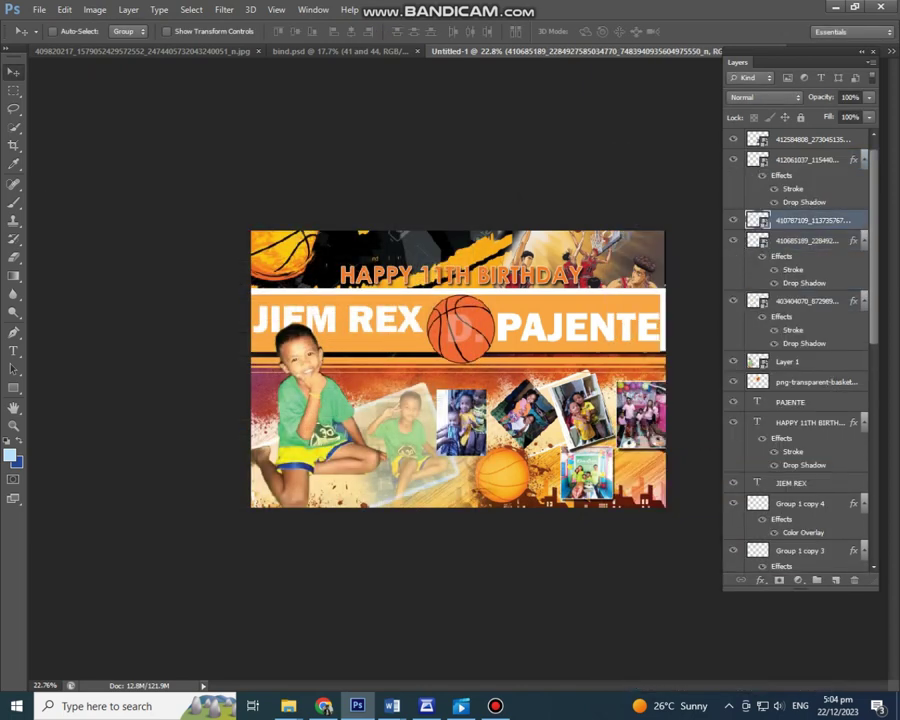
right_click(824, 220)
click(700, 435)
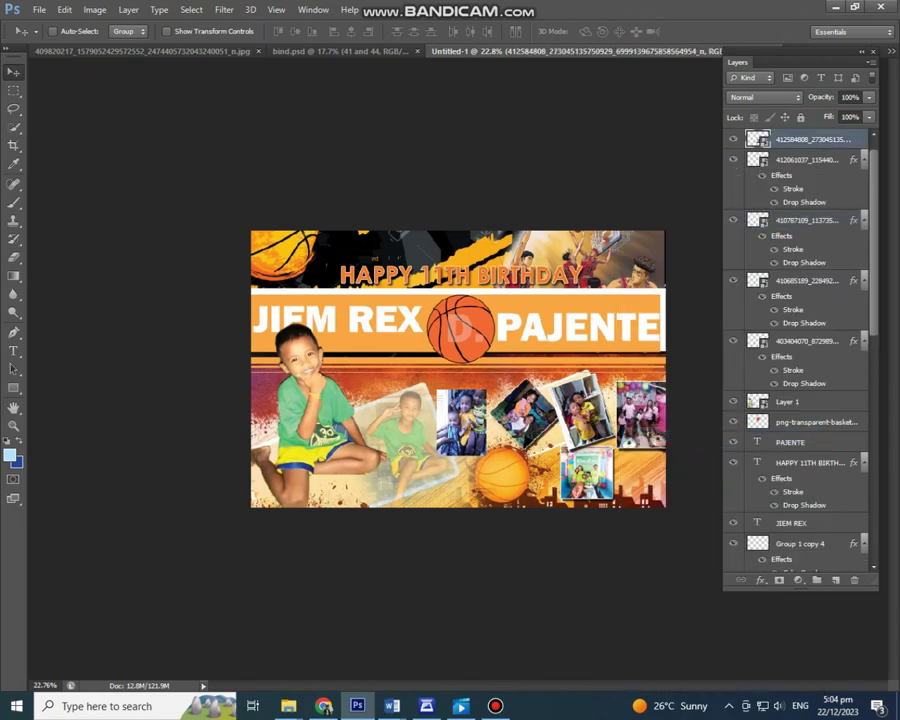
right_click(800, 139)
click(760, 424)
scroll(458, 369, up, 1)
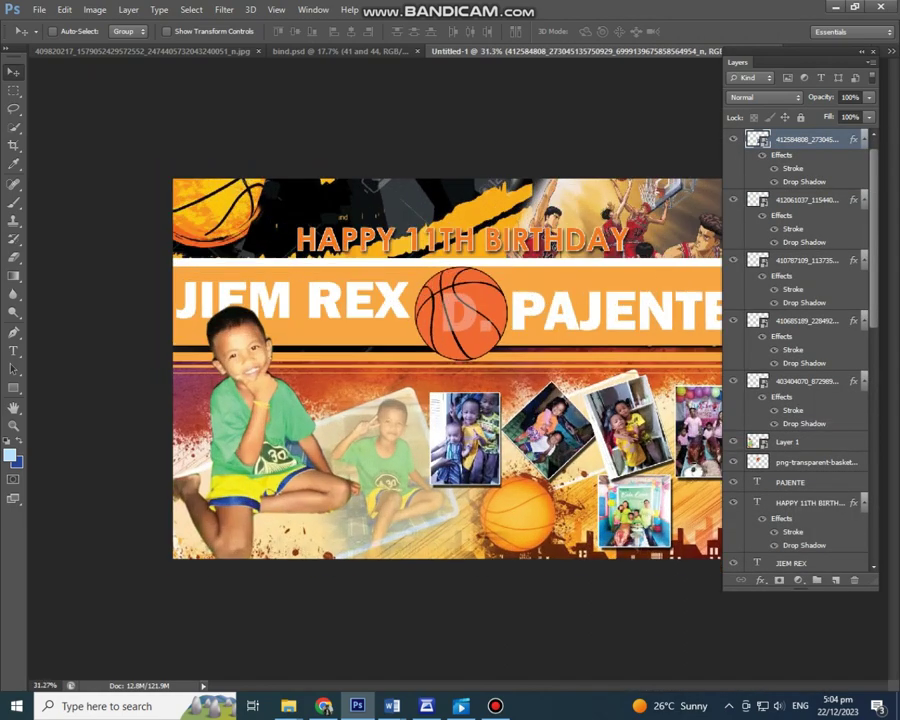
scroll(466, 381, up, 1)
drag(760, 157, 780, 136)
scroll(460, 368, down, 2)
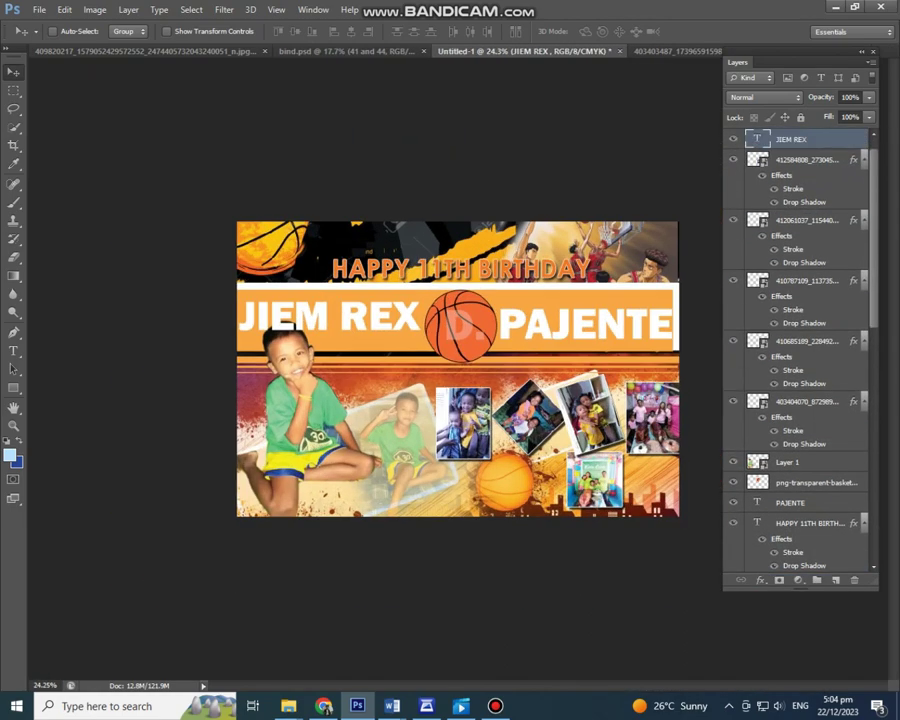
key(alt+bracketleft)
key(alt+bracketleft)
key(alt+bracketleft)
key(alt+bracketleft)
key(alt+bracketleft)
key(alt+bracketleft)
key(alt+bracketleft)
key(alt+bracketleft)
key(alt+bracketleft)
key(alt+bracketleft)
key(alt+bracketleft)
key(alt+bracketleft)
key(alt+bracketleft)
key(alt+bracketleft)
key(alt+bracketleft)
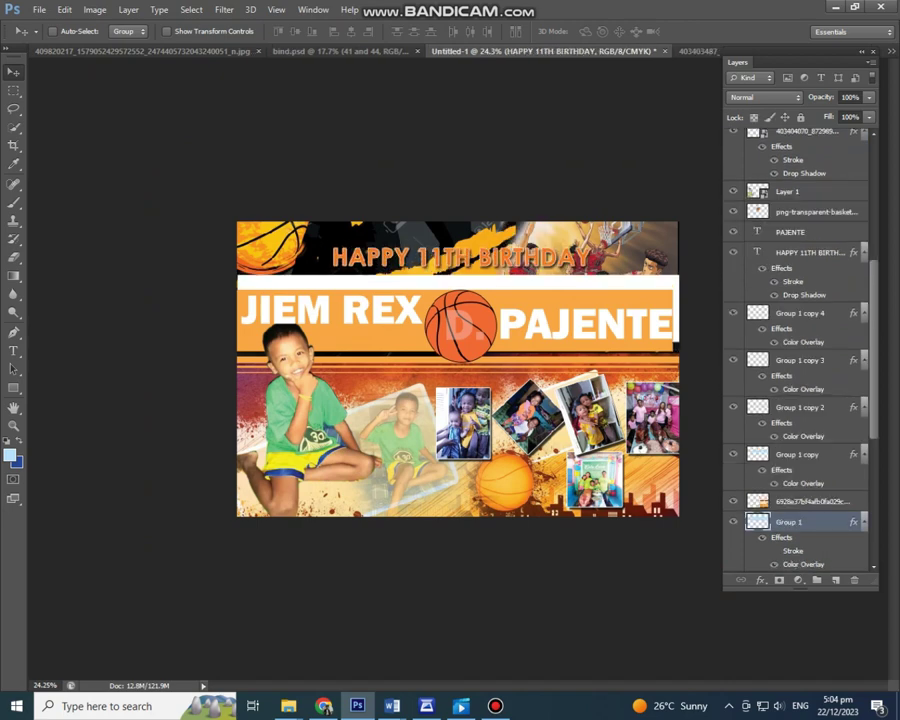
key(alt+bracketright)
key(alt+bracketright)
key(alt+bracketright)
key(alt+bracketleft)
key(alt+bracketleft)
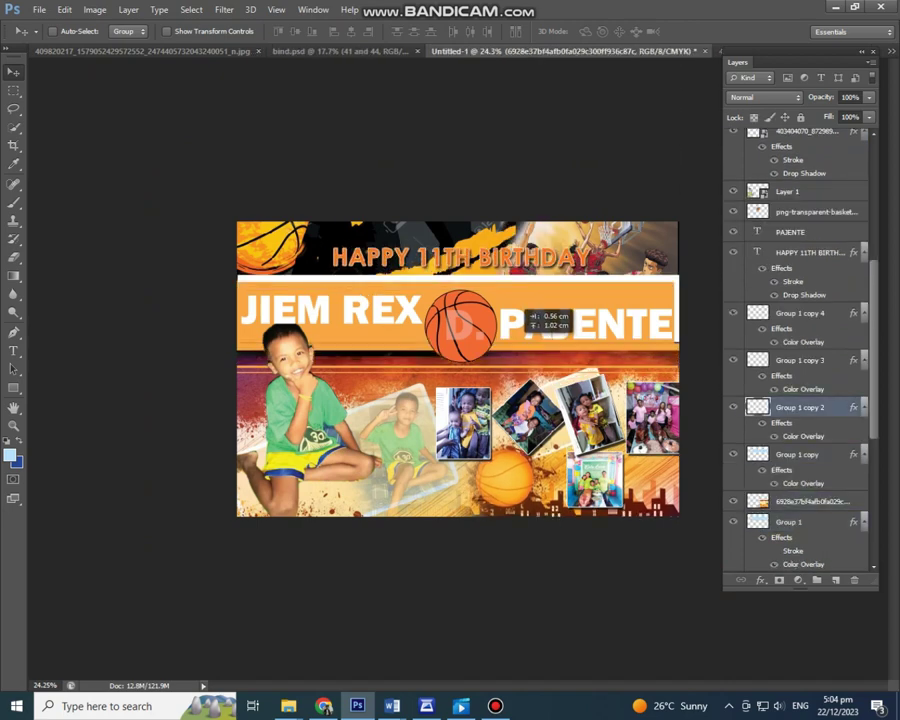
key(alt+period)
Step: Check the basketball and name band layers in Free Transform without changing them
key(alt+bracketleft)
key(alt+bracketleft)
key(alt+bracketleft)
key(alt+bracketleft)
key(alt+bracketleft)
key(alt+bracketleft)
key(alt+bracketleft)
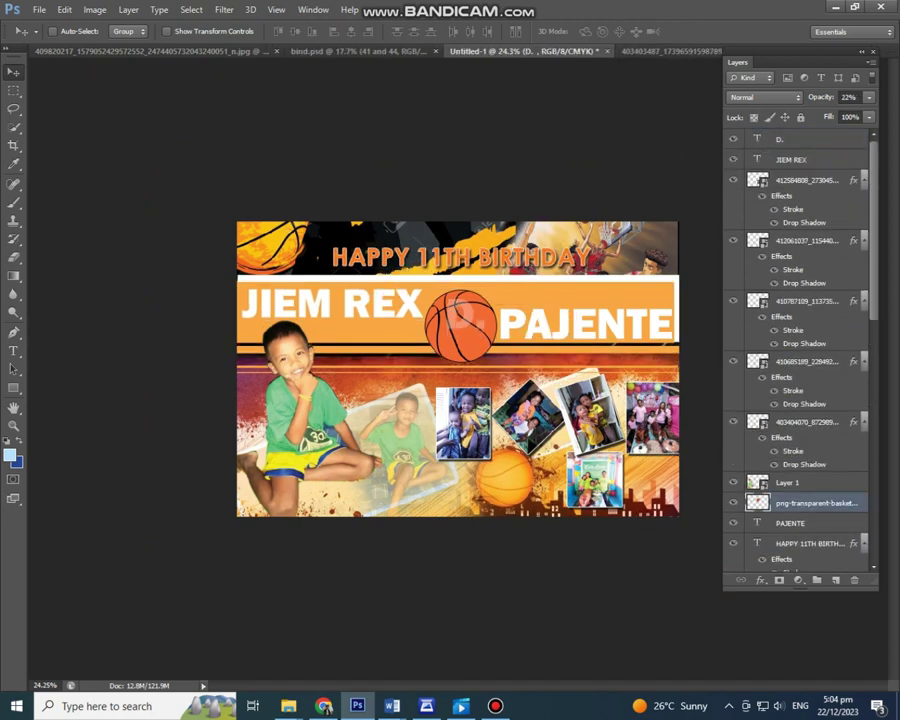
key(ctrl+t)
key(Return)
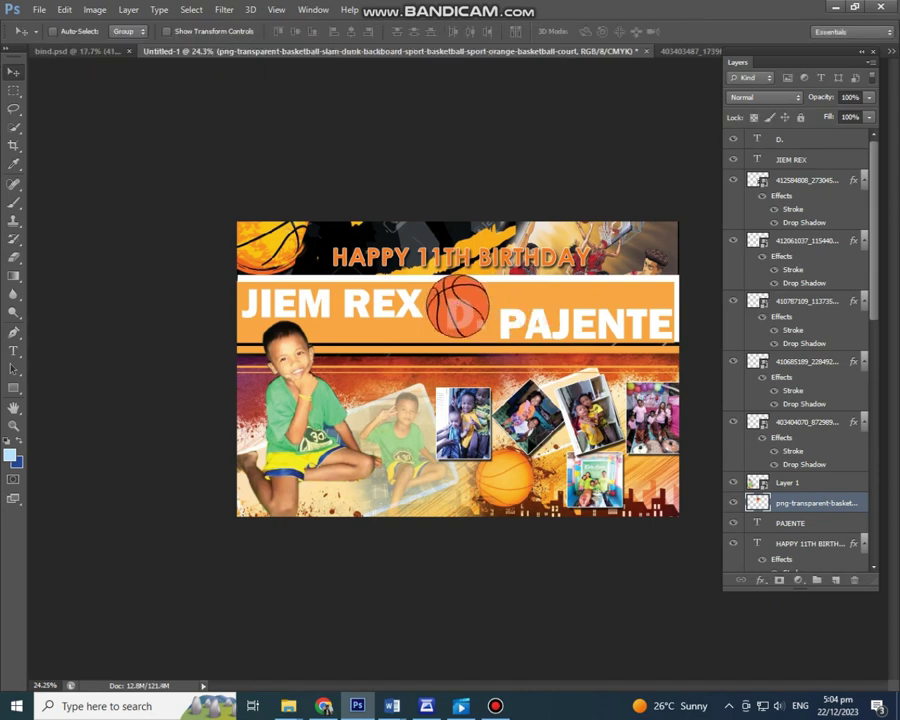
key(alt+bracketleft)
key(alt+bracketleft)
key(alt+bracketleft)
key(alt+bracketleft)
key(alt+bracketleft)
key(alt+bracketleft)
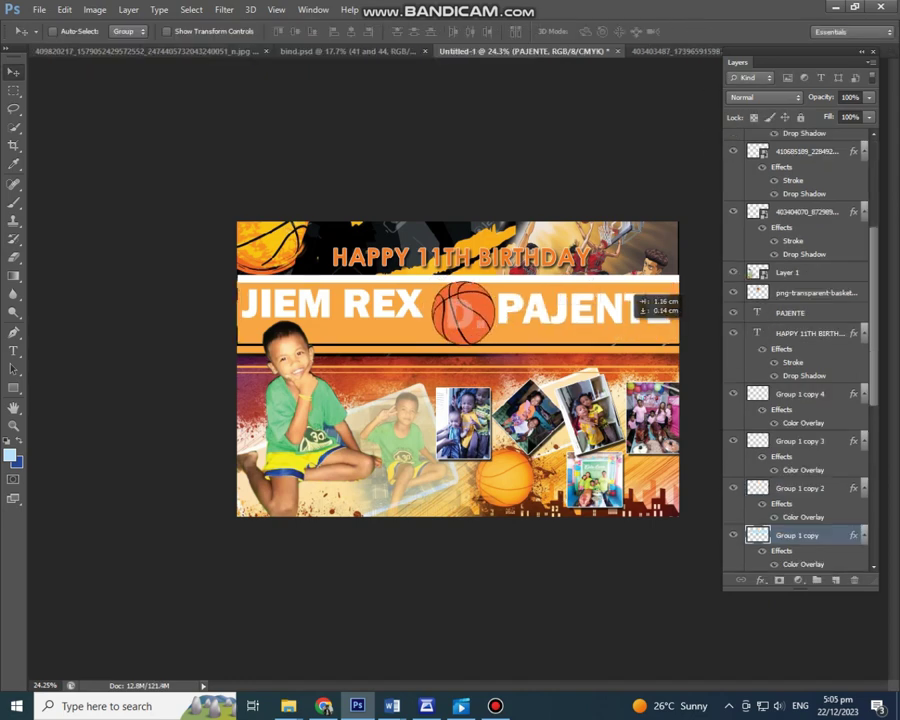
key(ctrl+t)
key(Return)
key(alt+period)
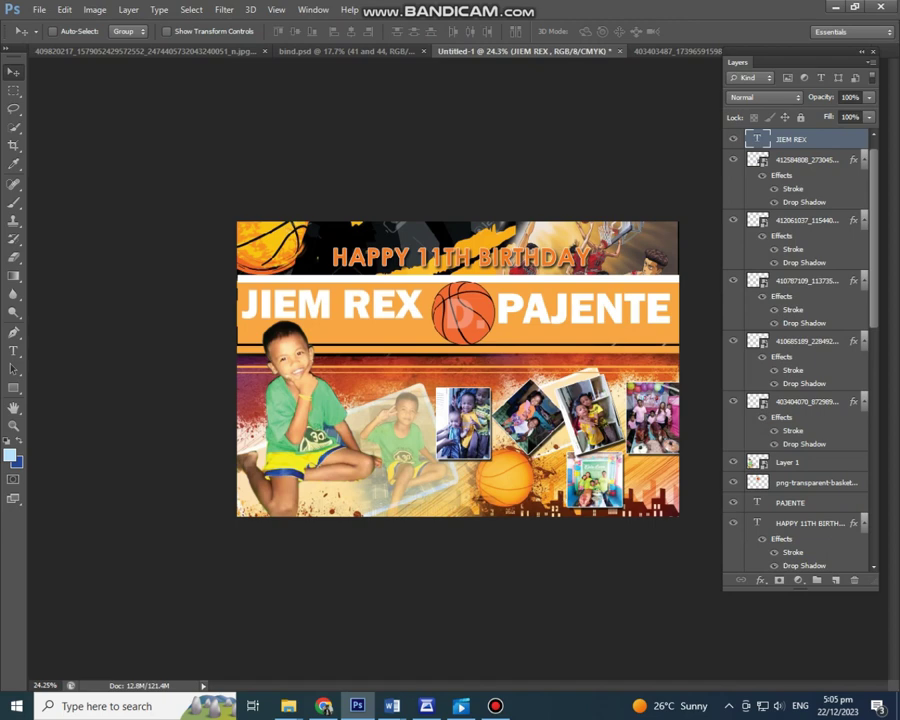
key(ctrl+minus)
key(ctrl+plus)
key(alt+period)
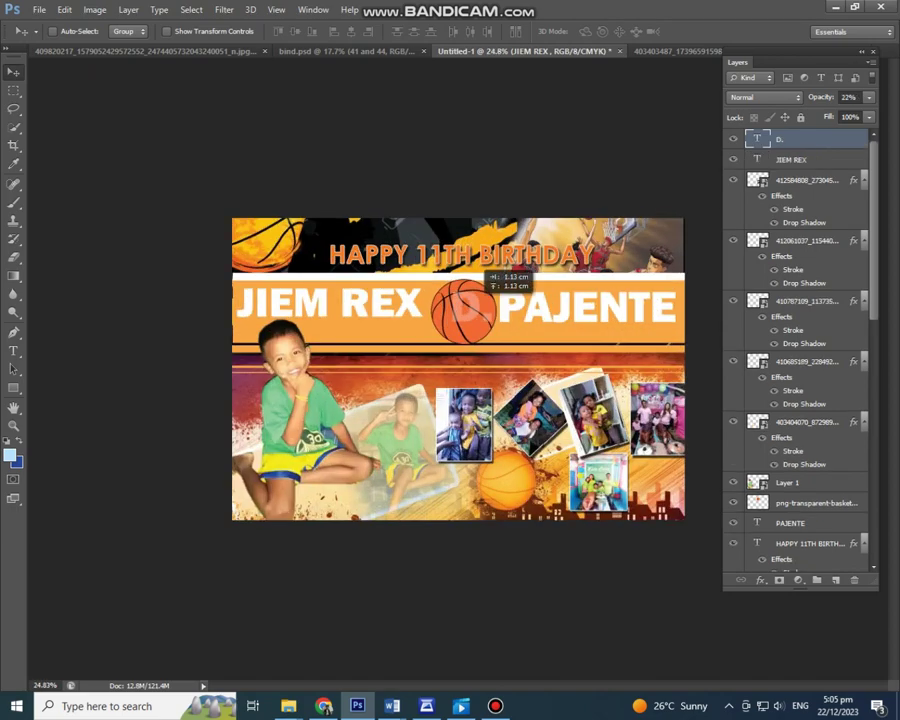
key(ctrl+minus)
key(ctrl+plus)
scroll(375, 480, up, 6)
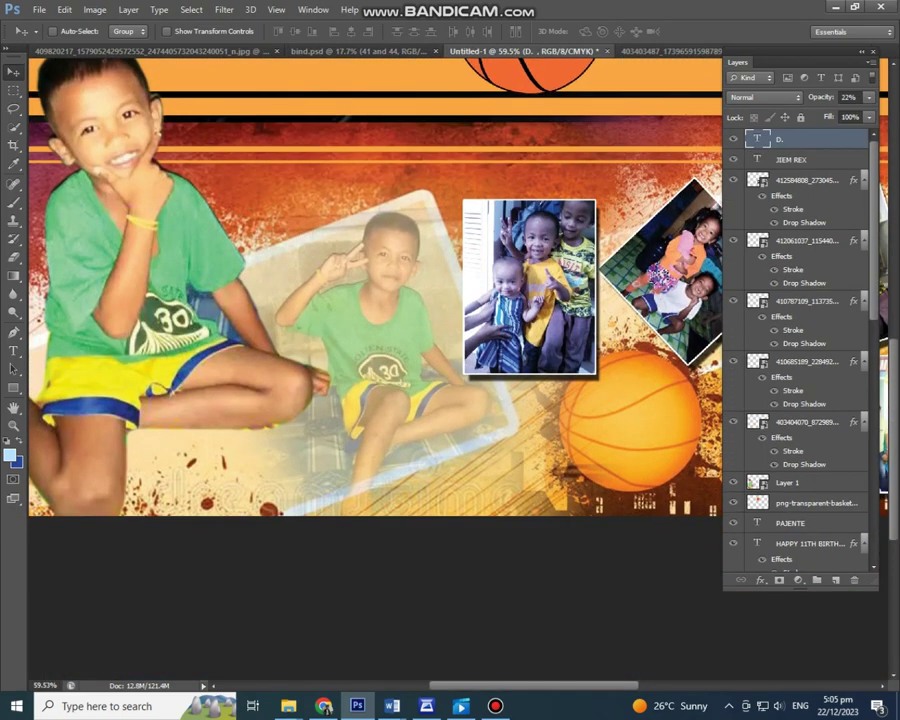
Step: Add then undo an Outer Glow on the faded boy photo, and Save As into 'donot delete'
ctrl+click(375, 480)
click(760, 580)
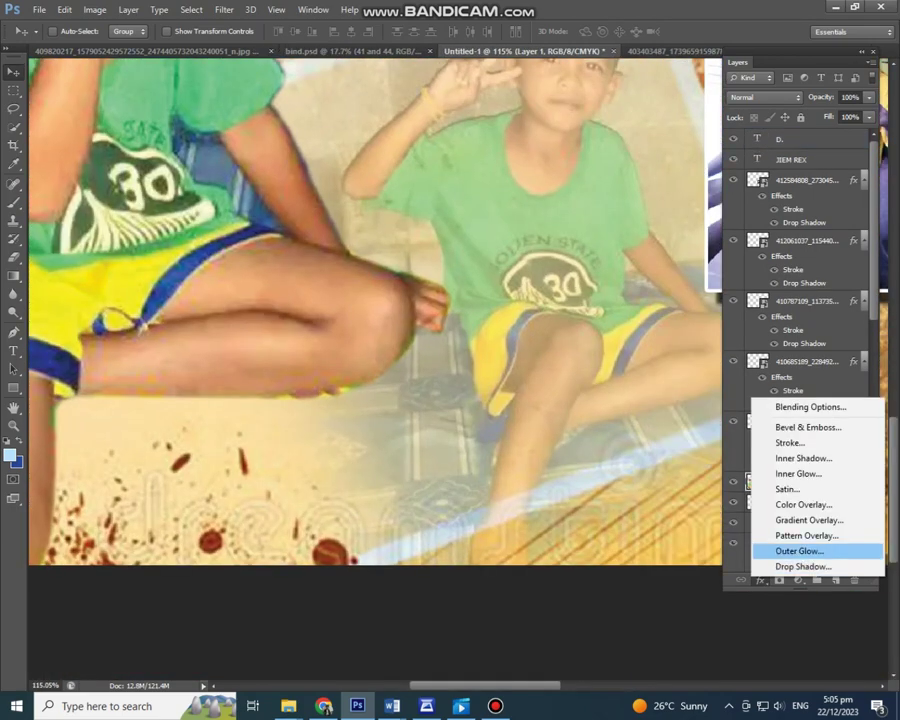
click(781, 547)
key(Return)
scroll(375, 480, down, 6)
key(ctrl+z)
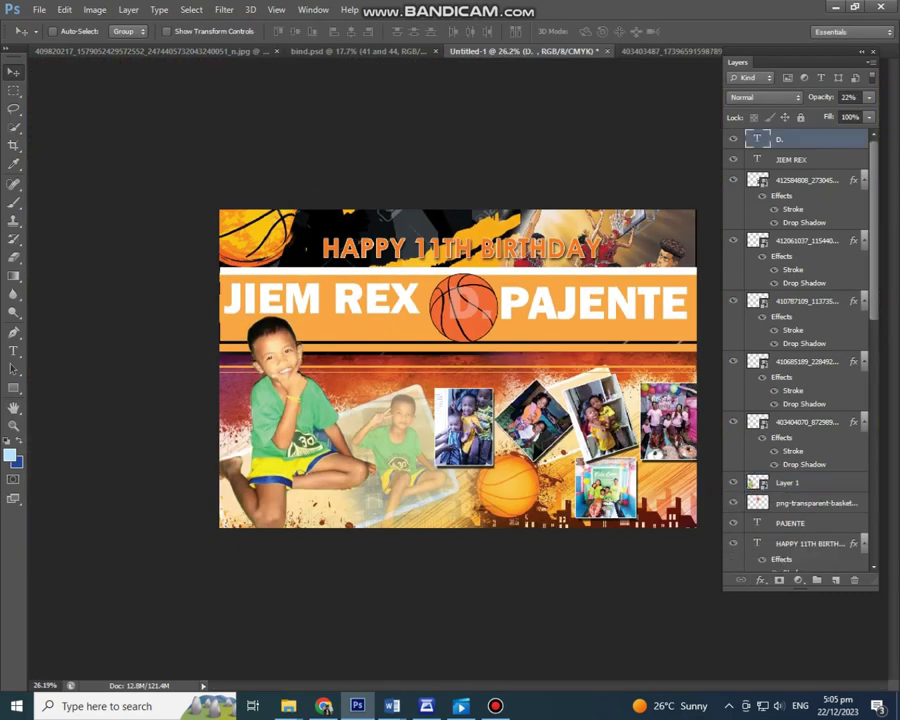
key(ctrl+shift+s)
key(Return)
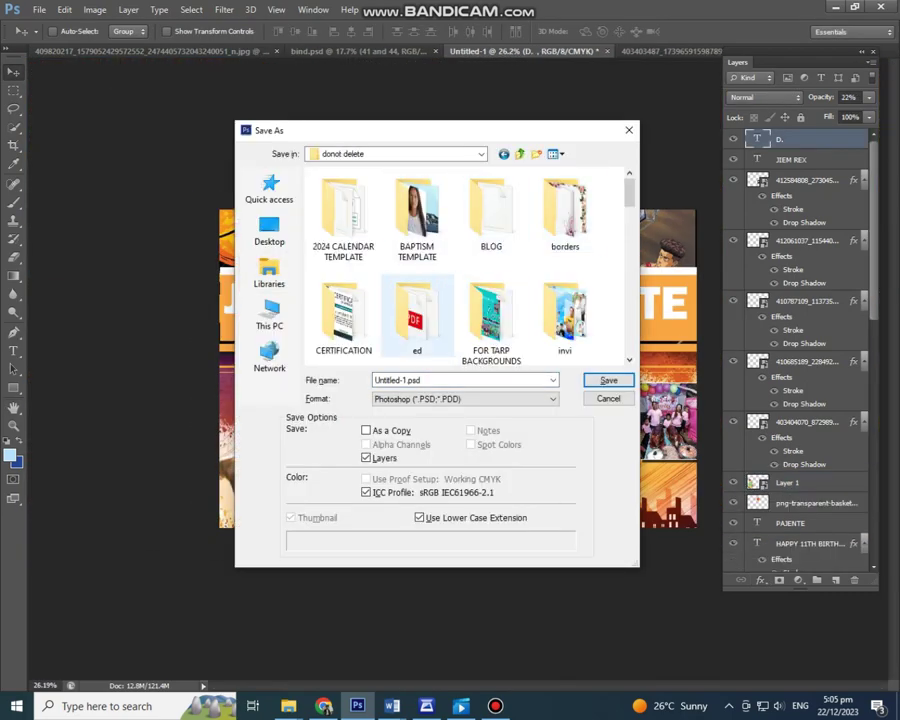
Step: Save the layered design as PAJENTE.psd in FOR TARP BACKGROUNDS and save a JPEG copy
key(Return)
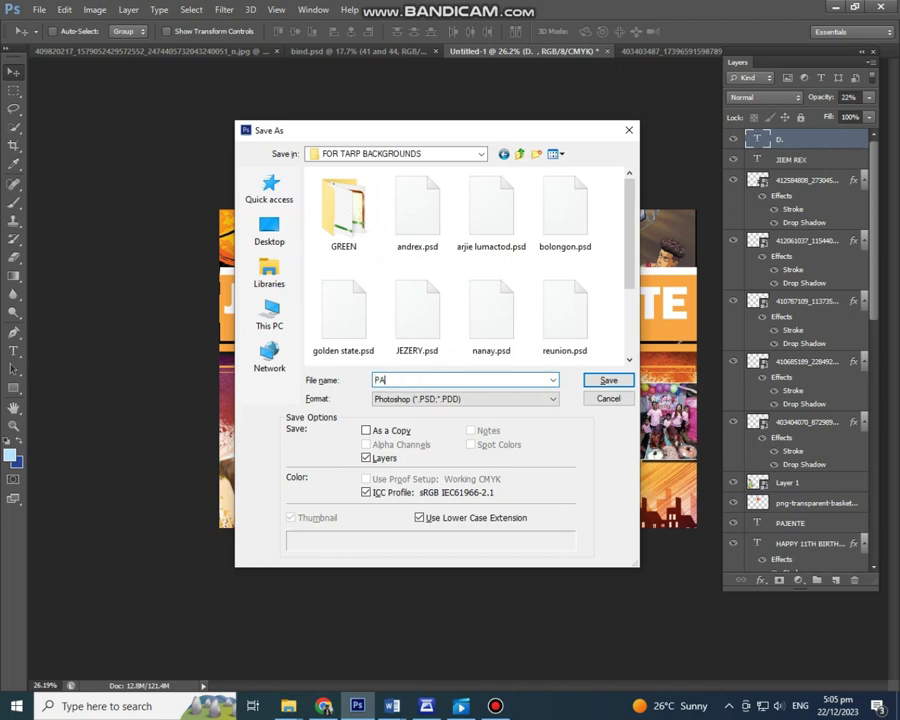
key(Return)
key(ctrl+shift+s)
key(Tab)
key(alt+Down)
key(j)
key(Return)
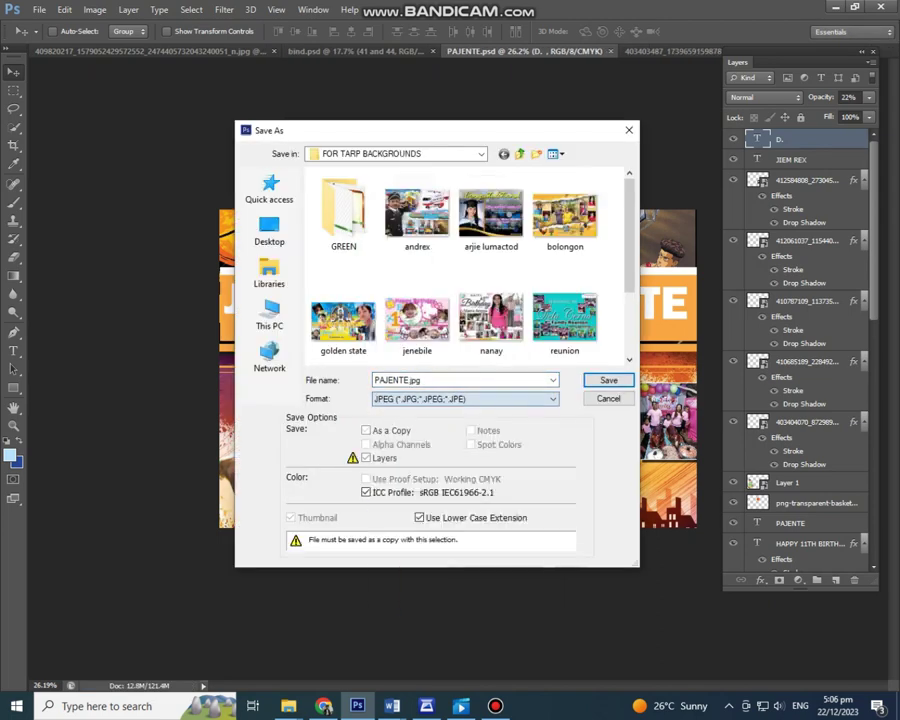
key(Return)
key(Return)
key(ctrl+plus)
Step: Nudge the HAPPY 11TH BIRTHDAY heading slightly to the left
click(810, 543)
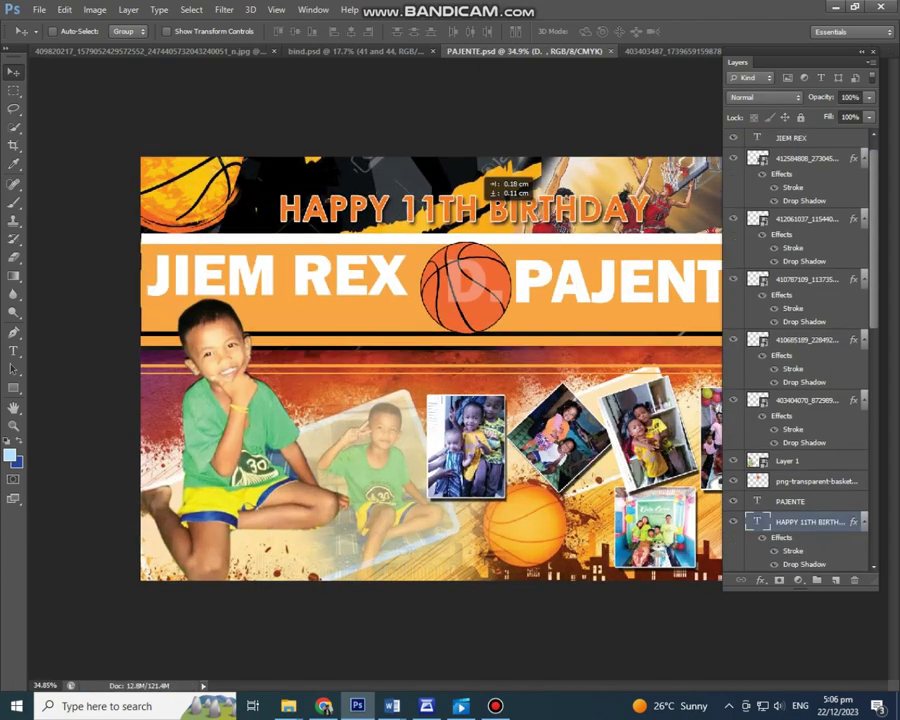
key(ctrl+t)
key(Return)
scroll(456, 336, up, 5)
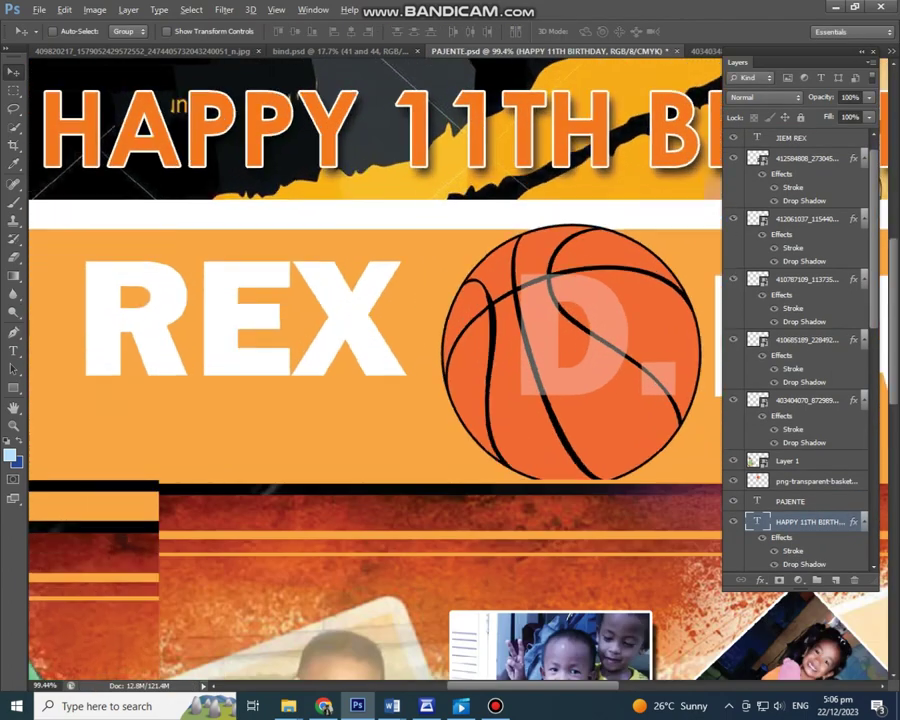
key(shift+Left)
key(shift+Left)
scroll(456, 336, down, 5)
scroll(456, 336, up, 1)
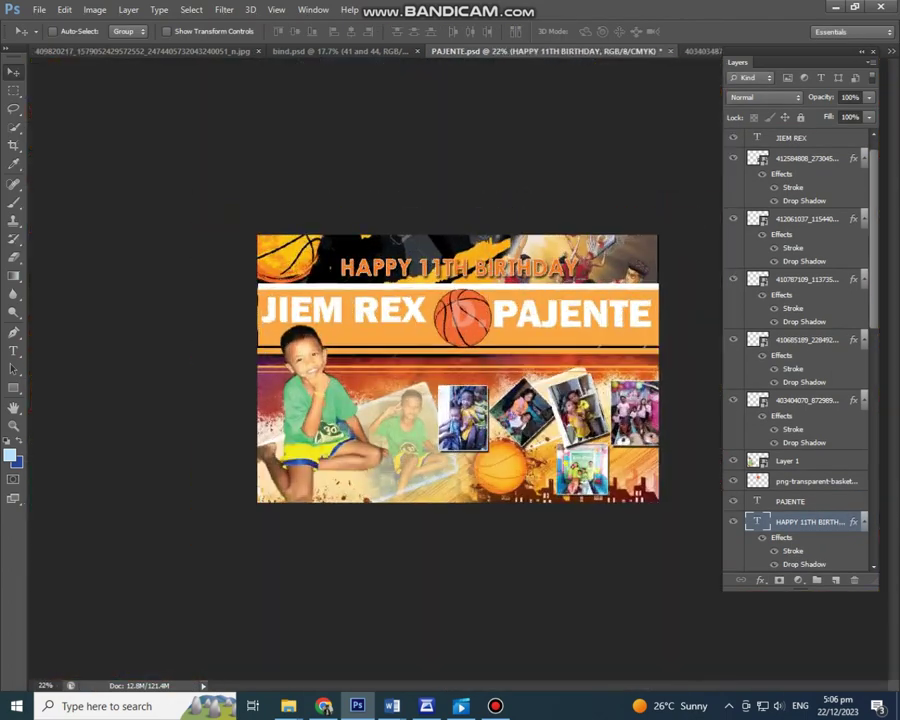
Step: Overwrite PAJENTE.jpg at Maximum JPEG quality and close the PAJENTE document without saving
key(ctrl+shift+s)
key(Tab)
key(j)
key(Return)
key(Return)
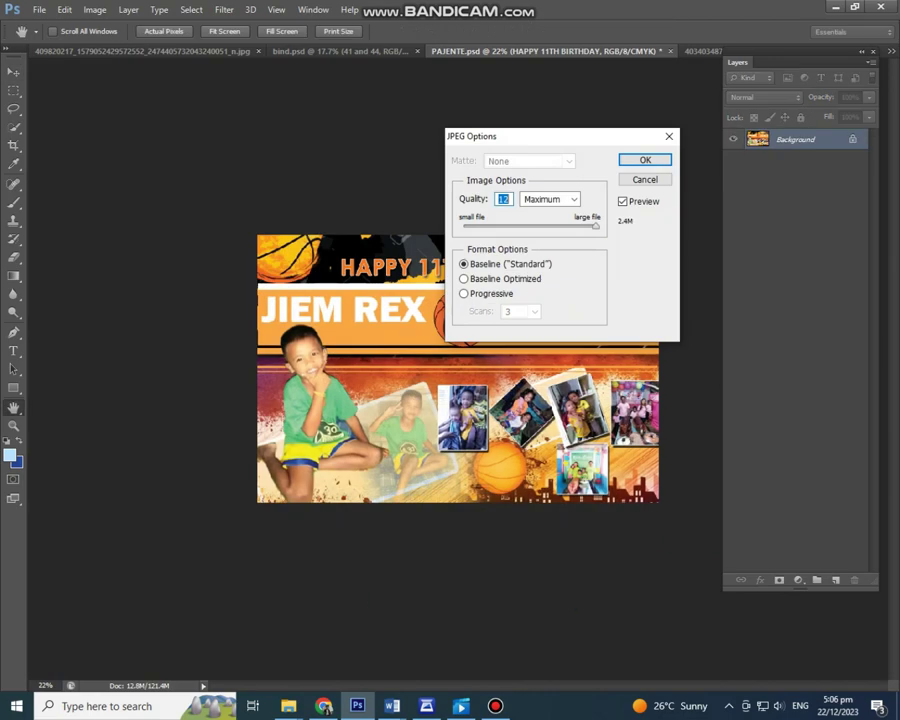
key(Return)
key(ctrl+w)
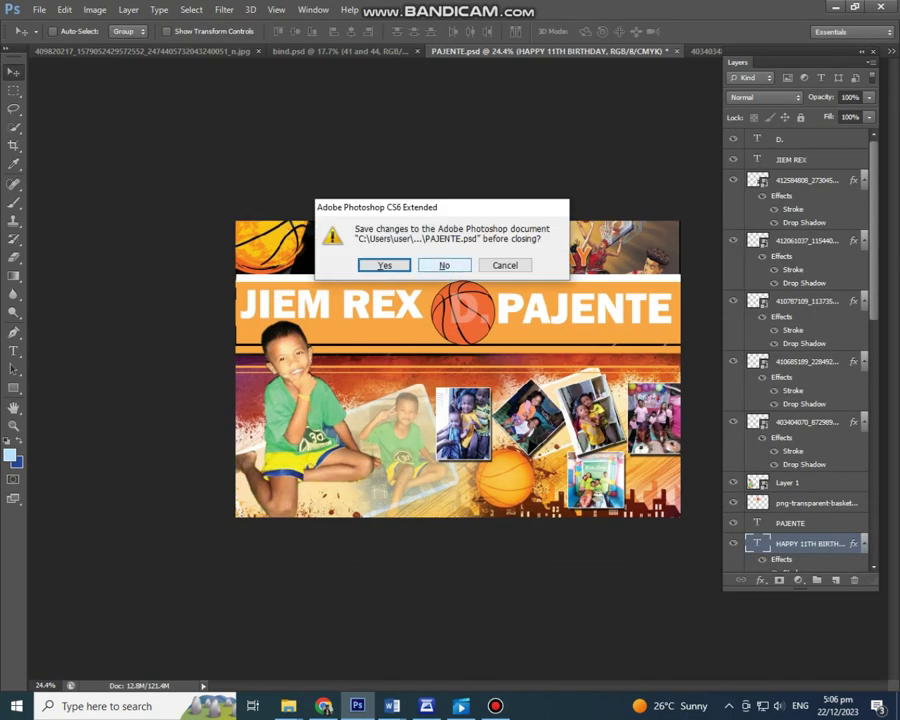
key(n)
Step: Browse the iStock 'light effect black background' results in Chrome
key(alt+Tab)
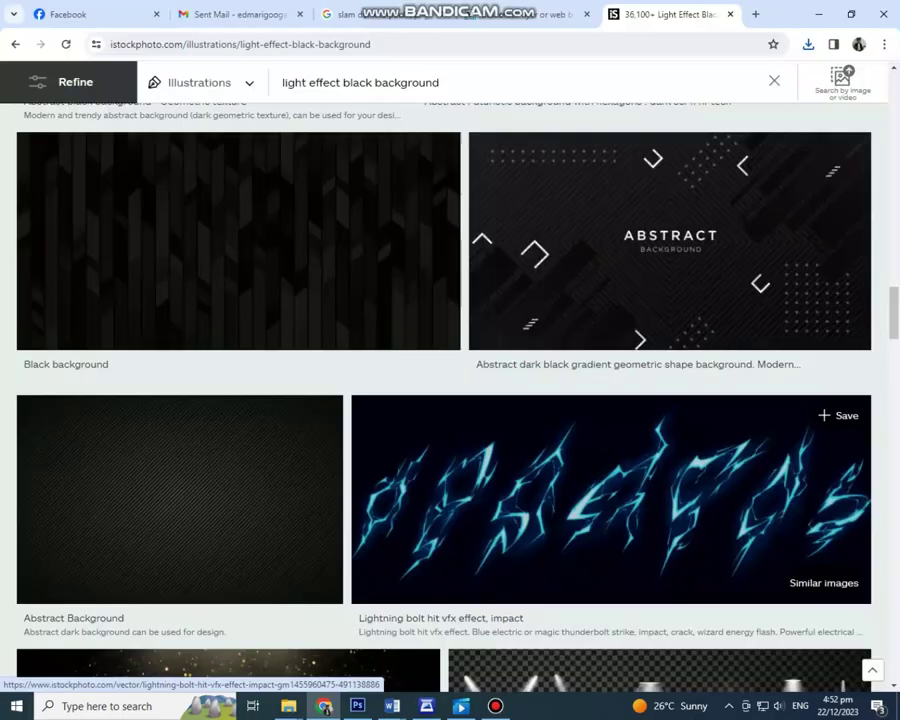
scroll(630, 430, down, 10)
scroll(620, 380, down, 5)
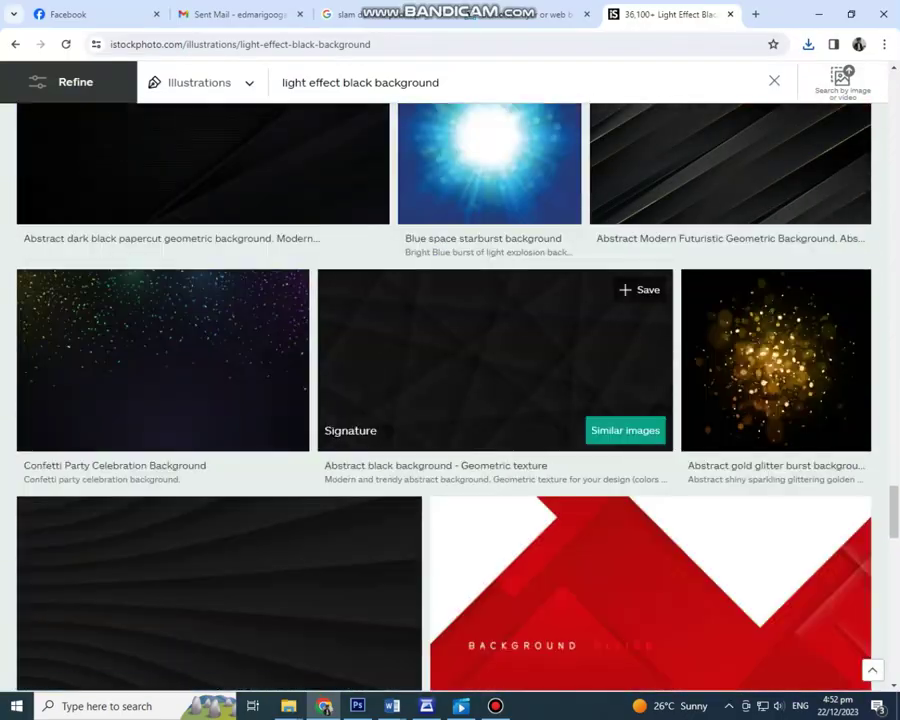
key(alt+Tab)
key(alt+Tab)
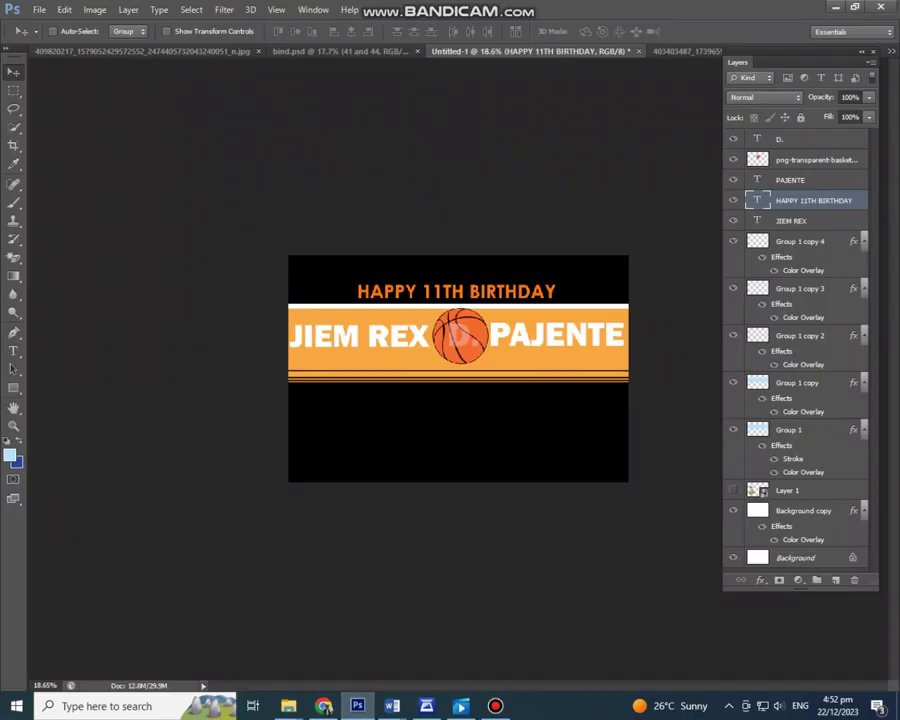
Step: Place the 66832838 grunge basketball poster image and enlarge it
click(38, 9)
click(50, 237)
double_click(564, 318)
drag(480, 390, 628, 482)
key(Return)
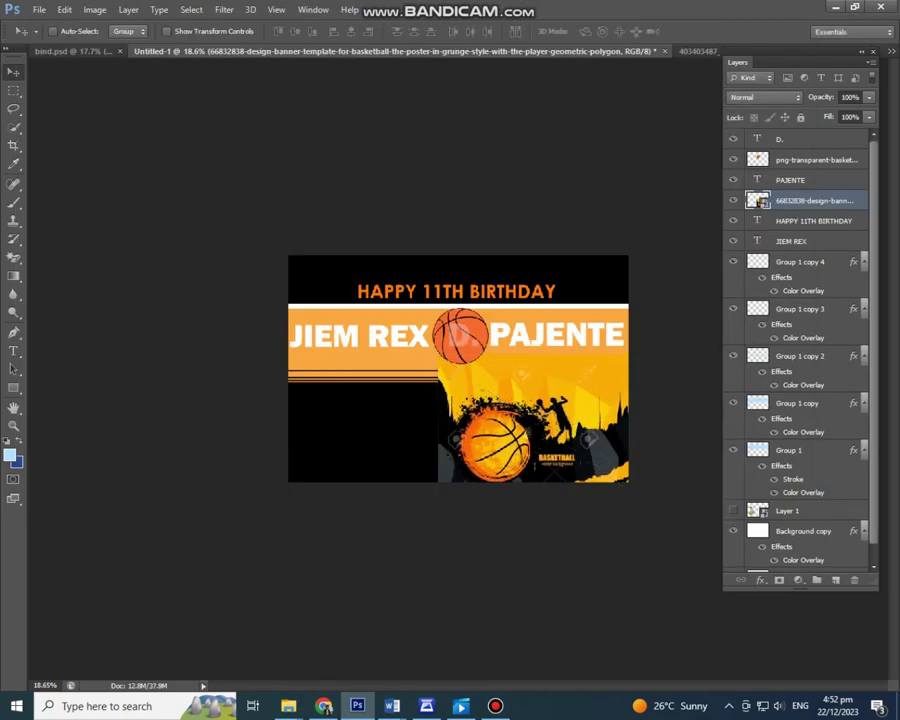
Step: Move the poster layer below Layer 1 and position it at the top-left behind the heading
drag(815, 200, 815, 505)
drag(632, 490, 420, 314)
scroll(458, 368, up, 3)
drag(458, 368, 476, 383)
click(470, 420)
scroll(440, 346, up, 3)
drag(323, 67, 341, 89)
scroll(445, 348, down, 3)
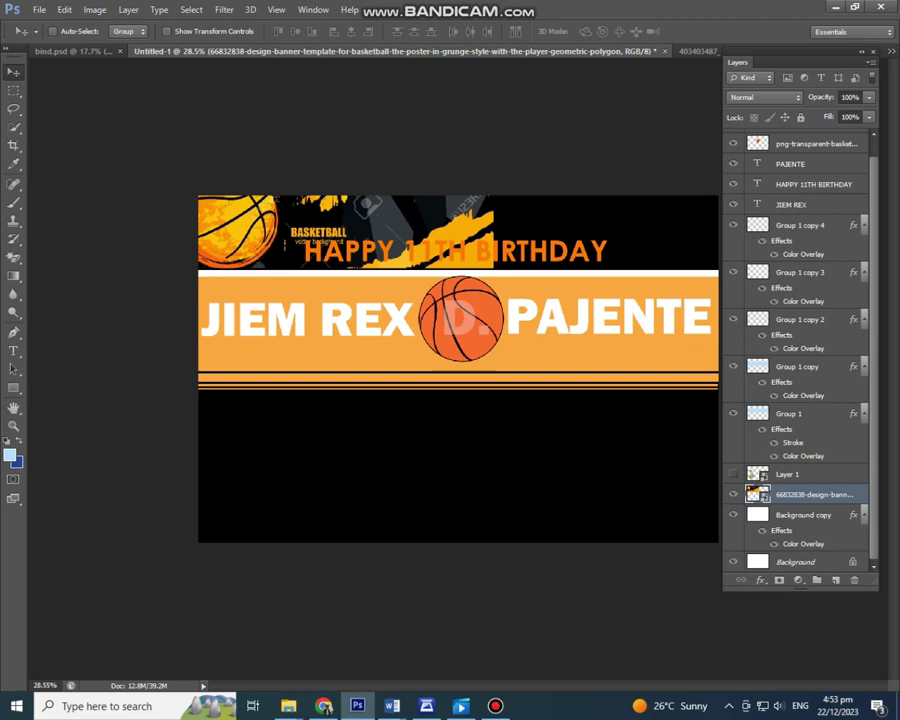
scroll(458, 370, up, 2)
click(803, 514)
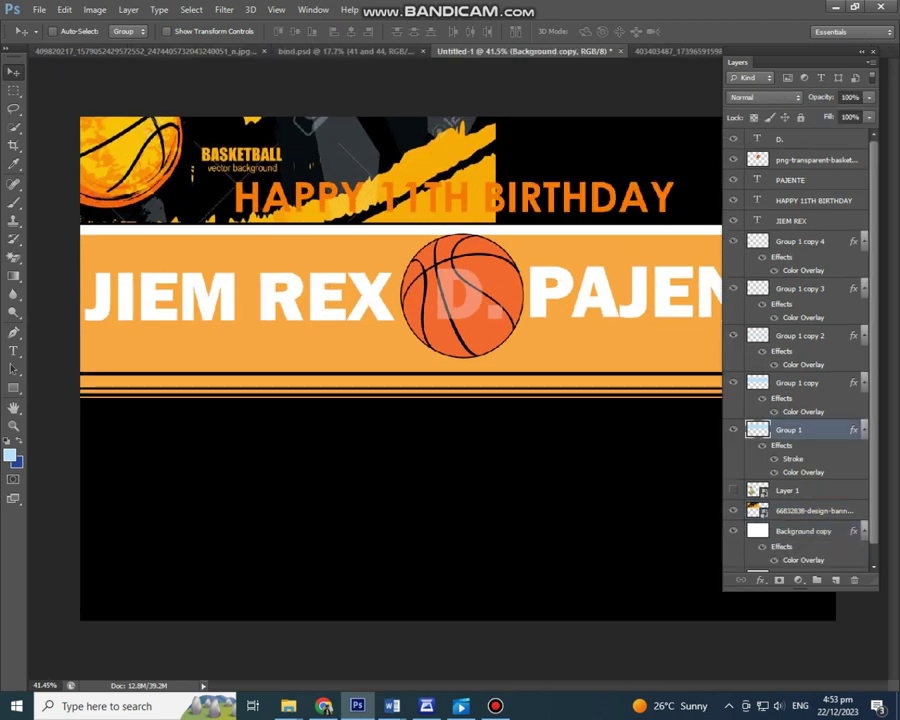
Step: Turn off the Stroke effect on Group 1
double_click(793, 459)
click(470, 411)
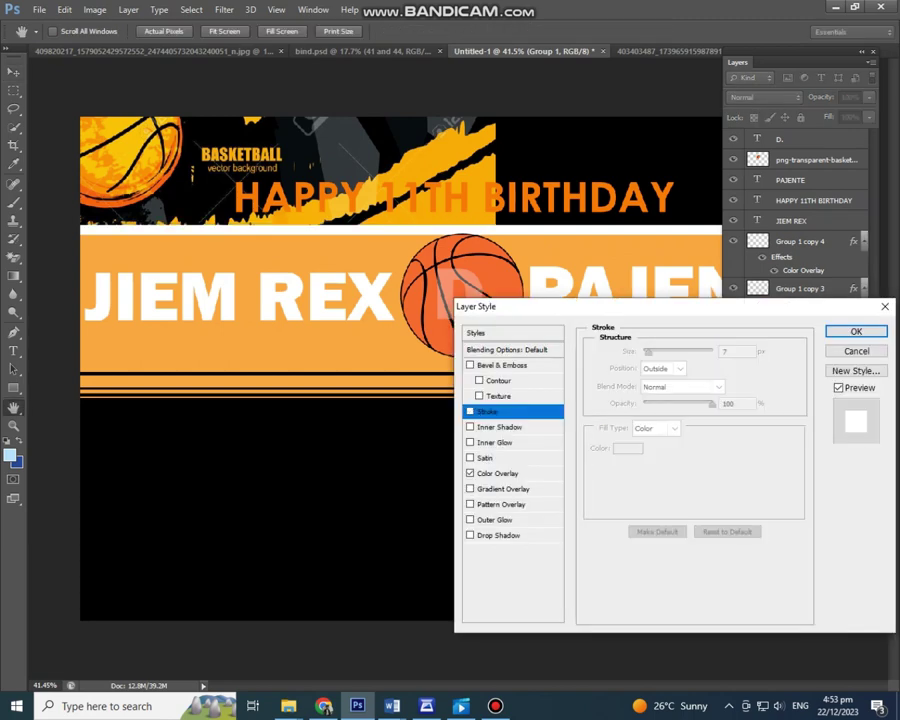
key(Return)
scroll(380, 370, up, 1)
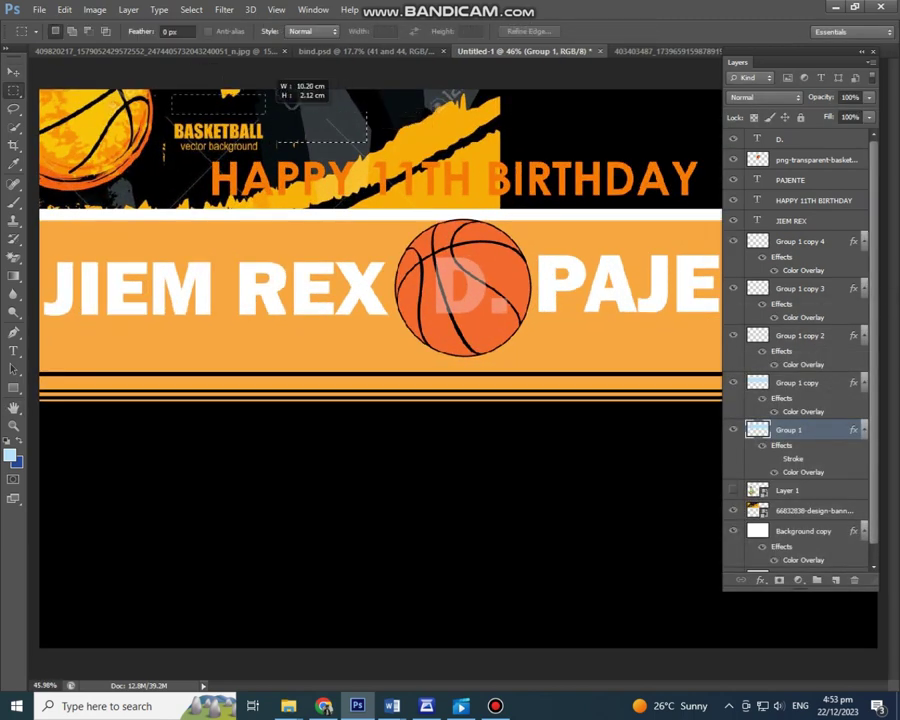
Step: Copy a strip of the grunge background to new layers and move it over the black gap
right_click(800, 510)
click(683, 241)
key(ctrl+j)
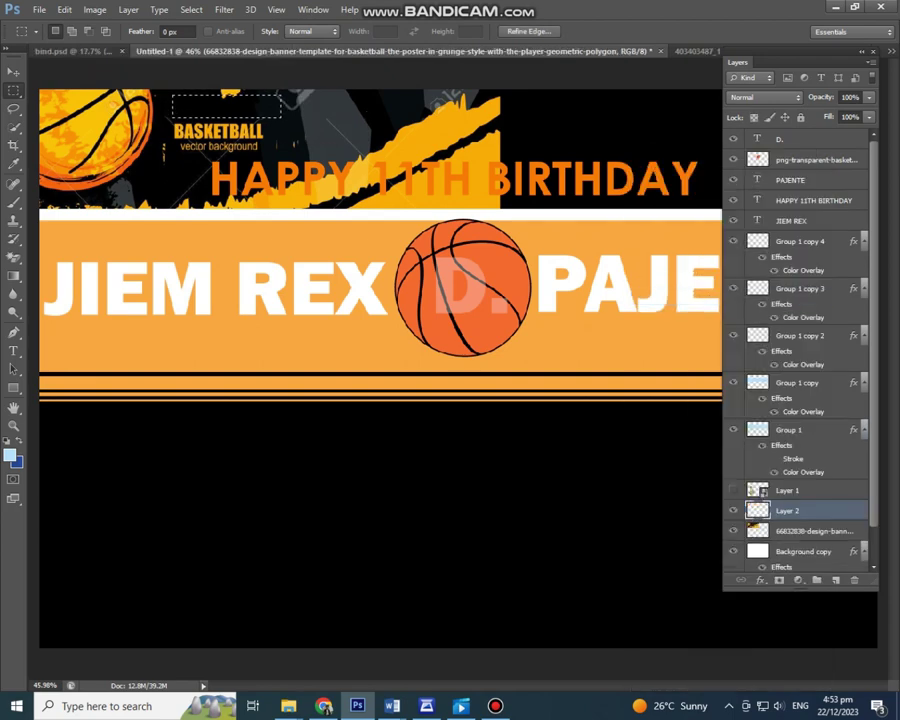
key(v)
drag(357, 342, 360, 350)
key(ctrl+j)
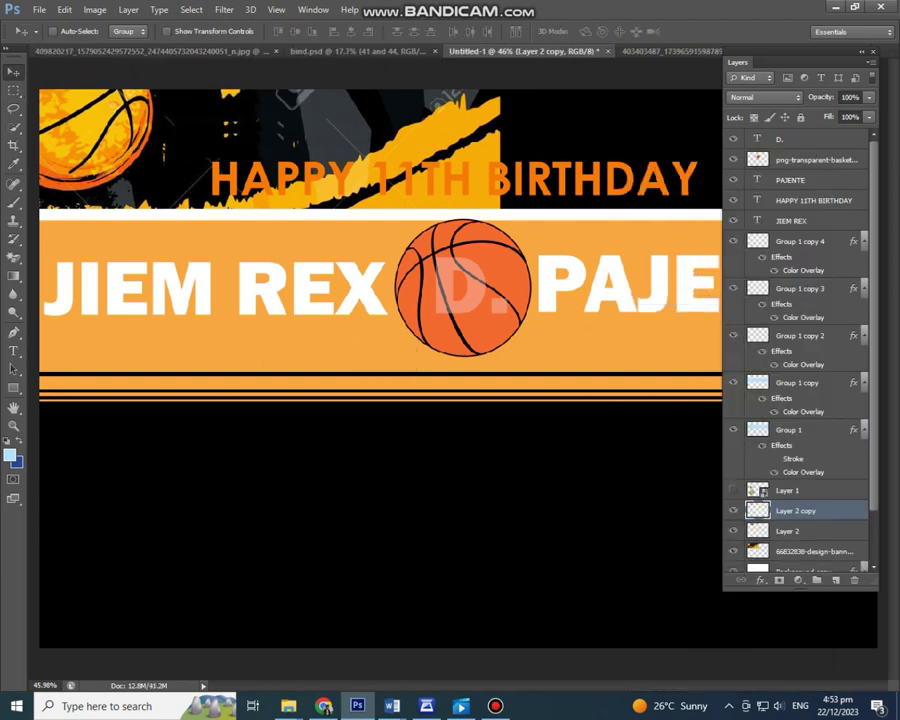
scroll(238, 126, up, 4)
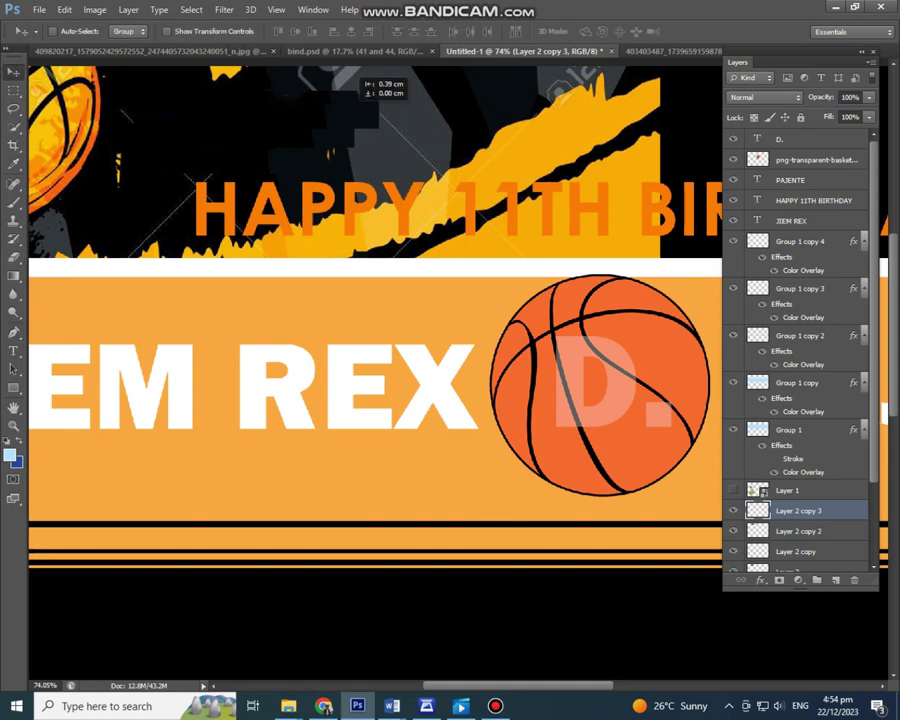
Step: Rotate and position the strip copies to cover the dark top-left area
key(ctrl+t)
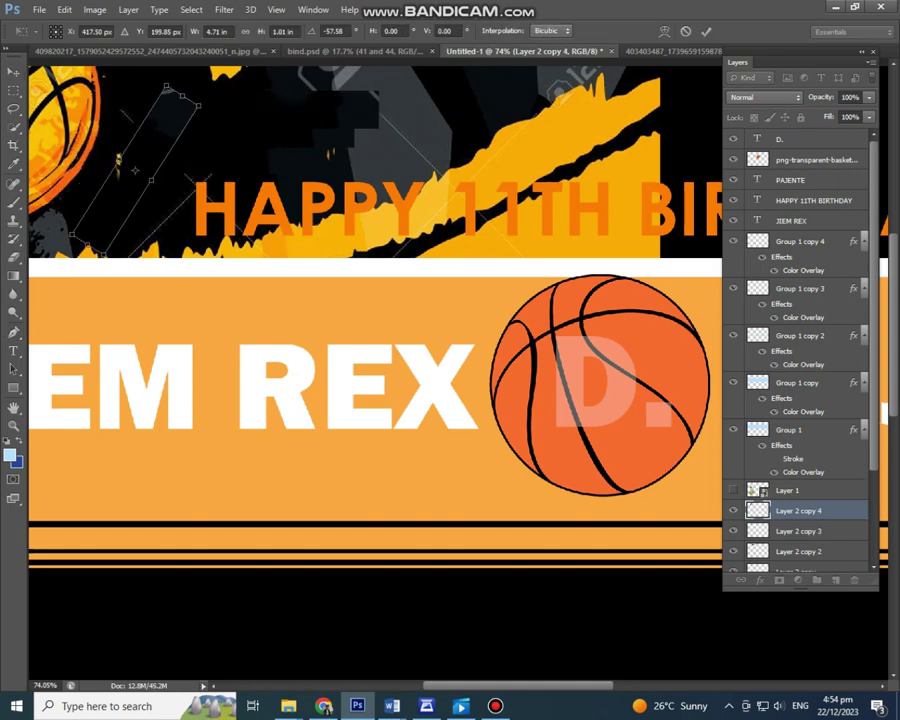
key(Return)
drag(125, 140, 140, 86)
key(ctrl+t)
key(Return)
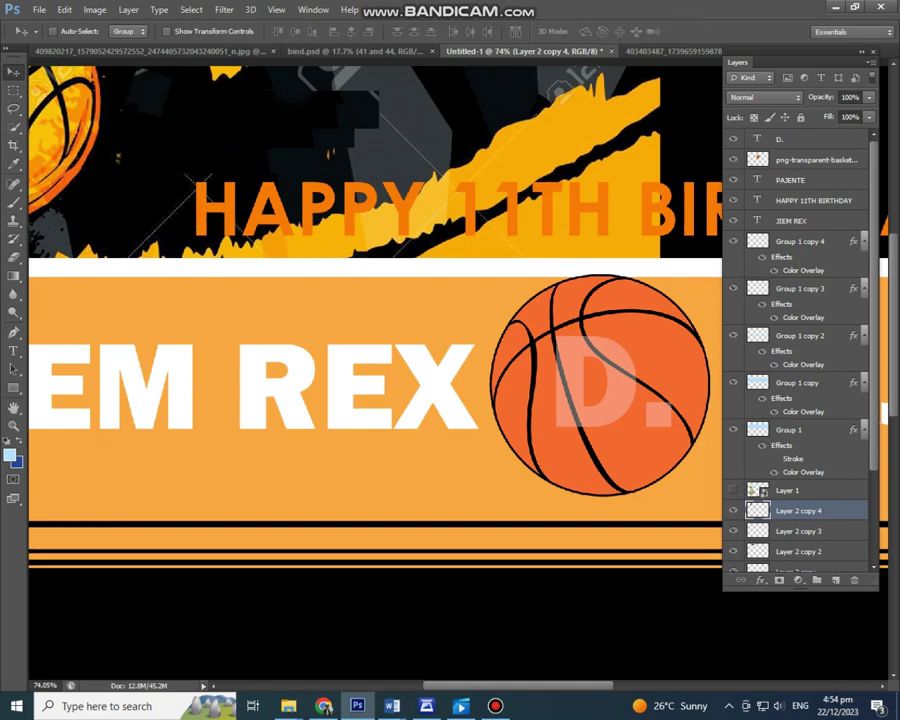
scroll(450, 400, down, 3)
Step: Place the glossy black abstract banner image, resize it and commit
scroll(450, 400, up, 1)
click(39, 9)
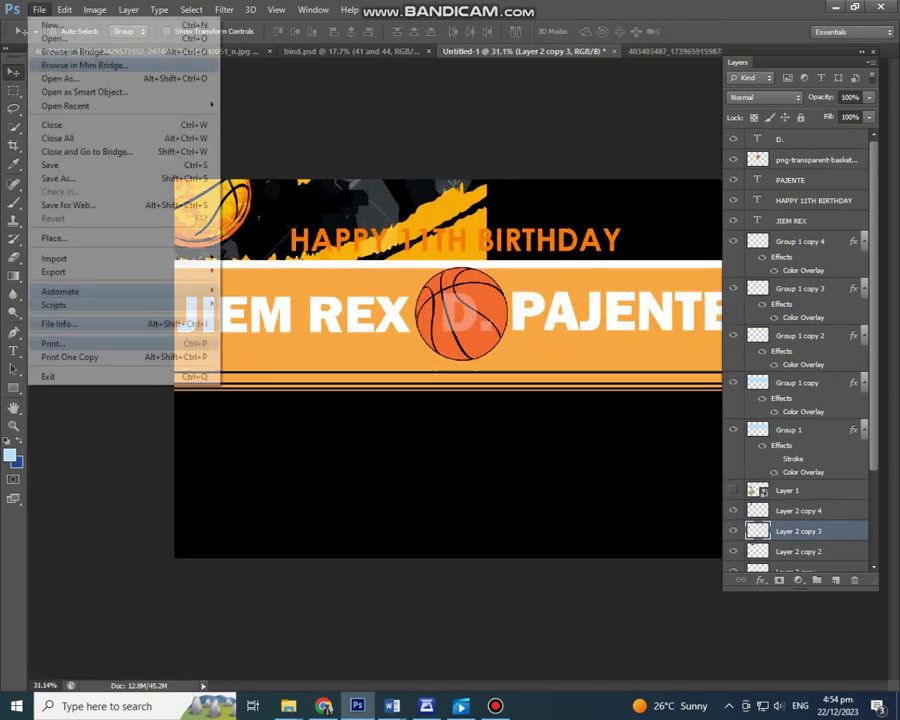
click(55, 238)
scroll(490, 420, down, 5)
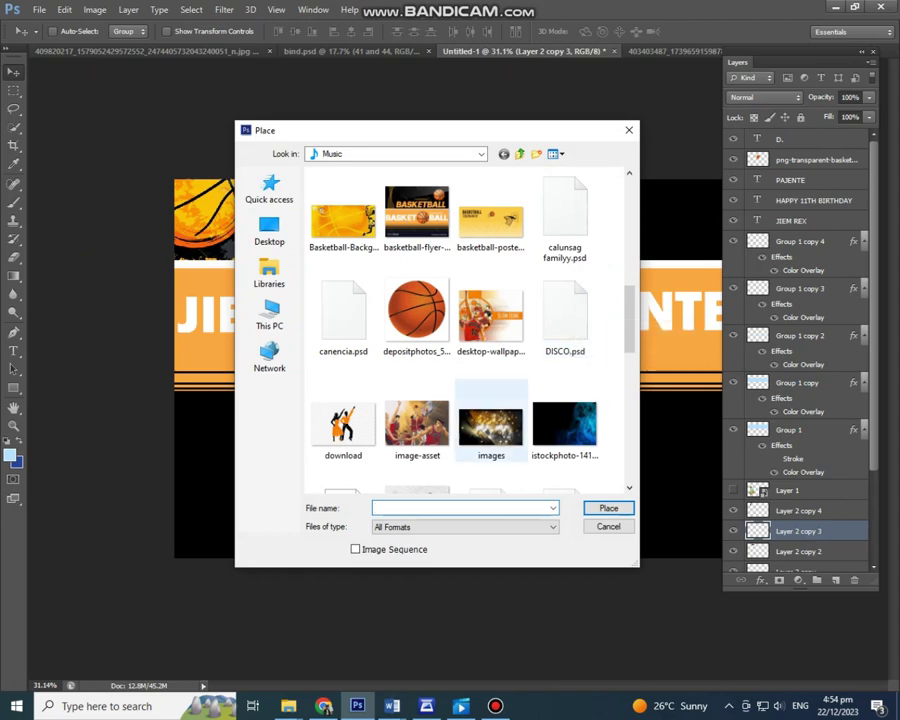
scroll(490, 420, down, 2)
double_click(491, 268)
double_click(418, 420)
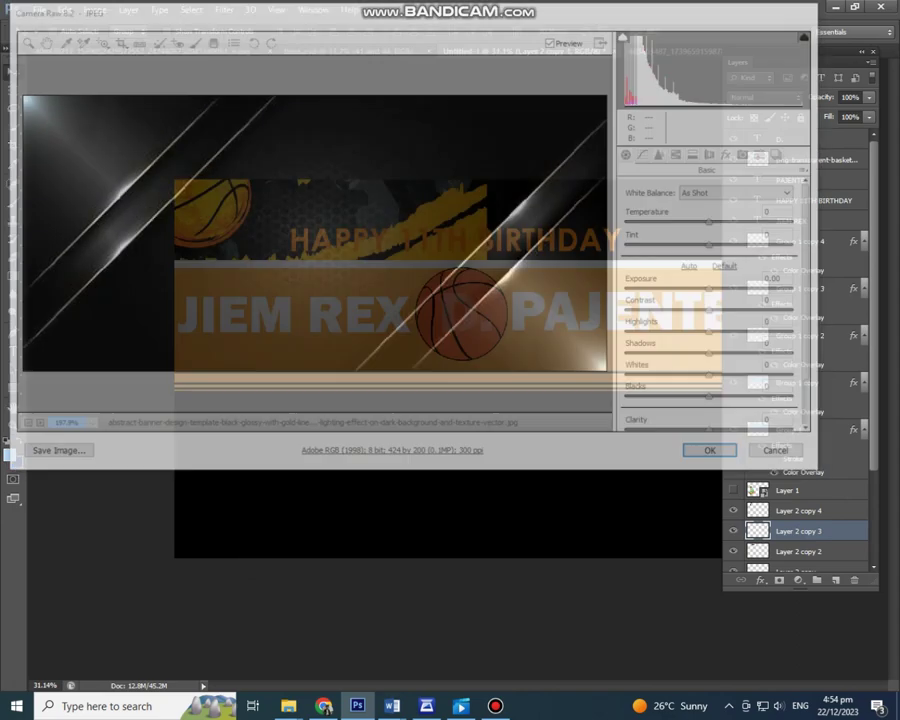
key(ctrl+minus)
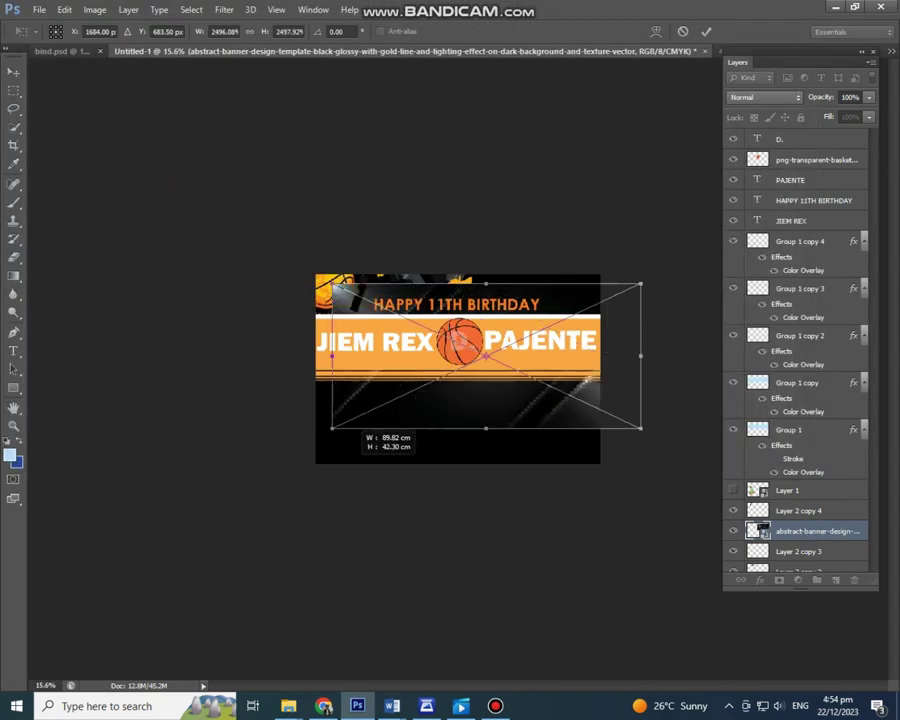
key(Return)
Step: Move the glossy layer down two places and drag the copy to fill the lower half
scroll(800, 350, down, 3)
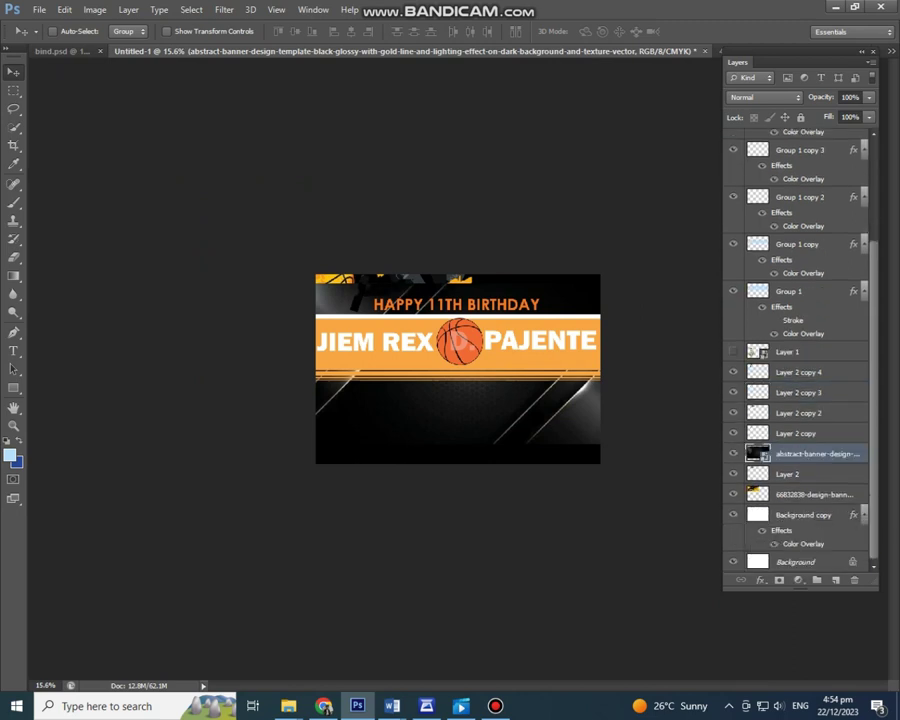
key(ctrl+bracketleft)
key(ctrl+bracketleft)
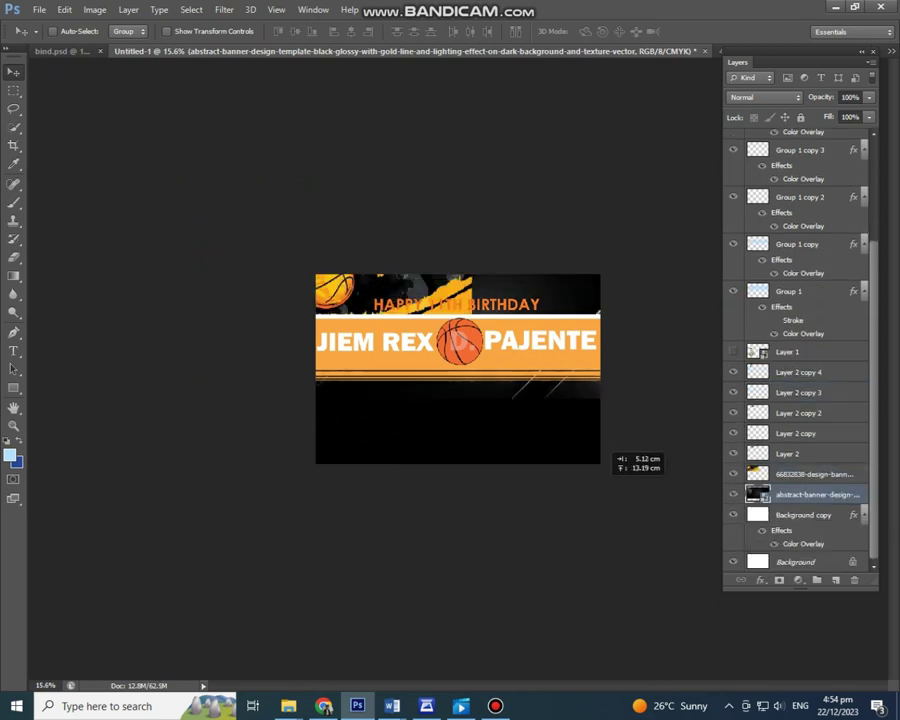
scroll(458, 369, up, 2)
drag(460, 330, 560, 445)
scroll(458, 369, down, 3)
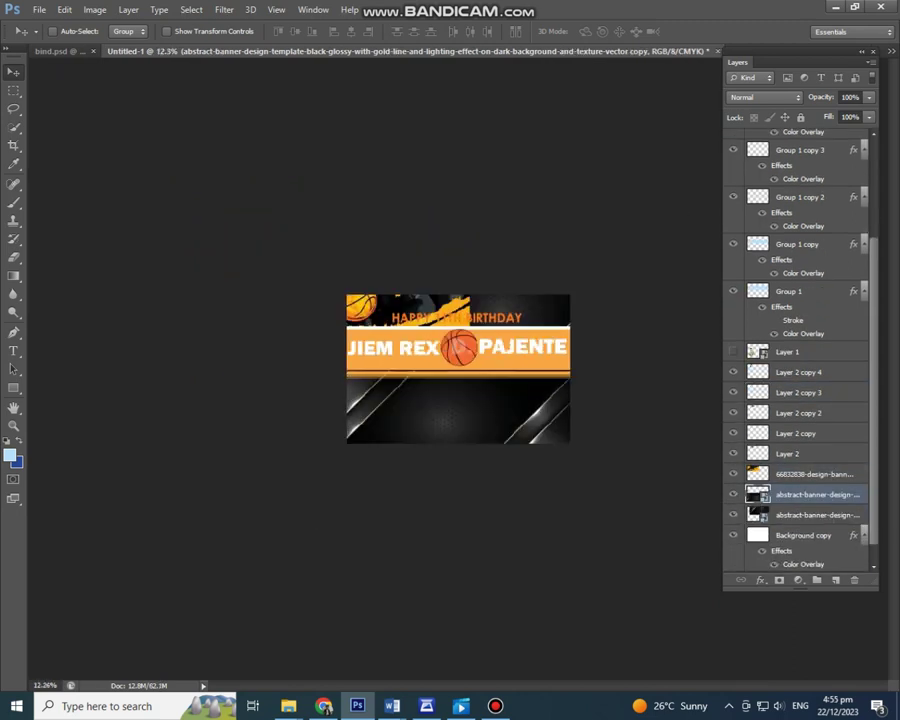
scroll(458, 369, up, 4)
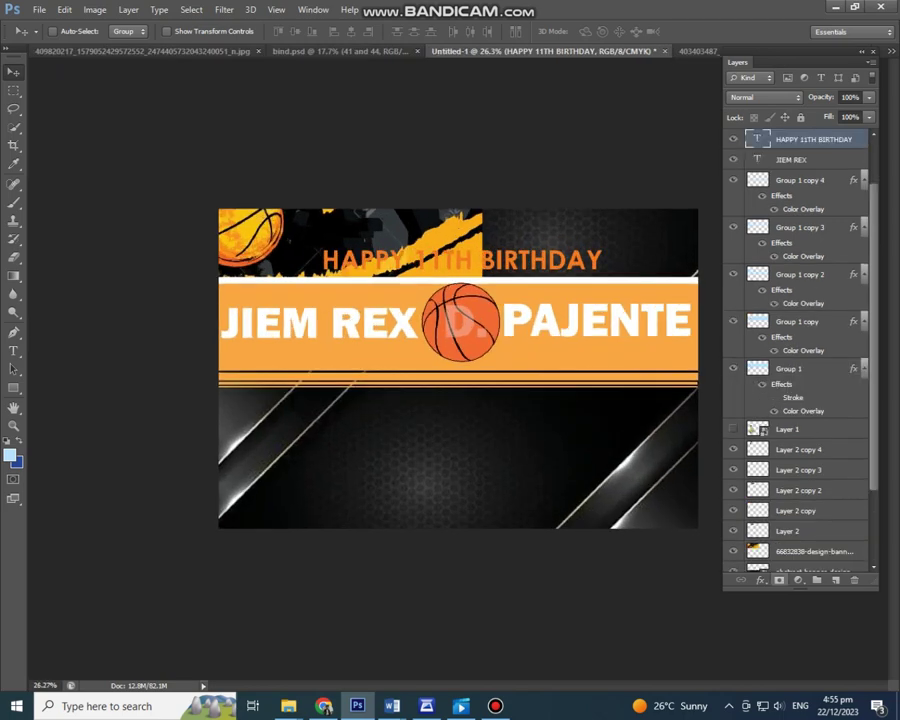
click(760, 580)
click(808, 446)
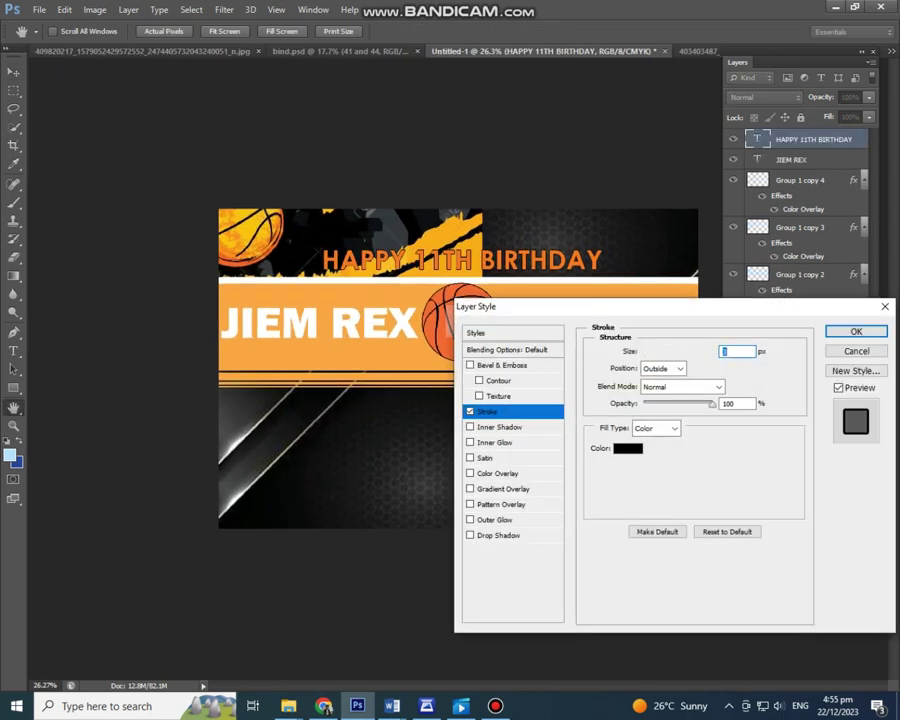
Step: Give HAPPY 11TH BIRTHDAY a coloured stroke and drop shadow, and show the boy cutout
click(627, 448)
click(862, 279)
click(498, 535)
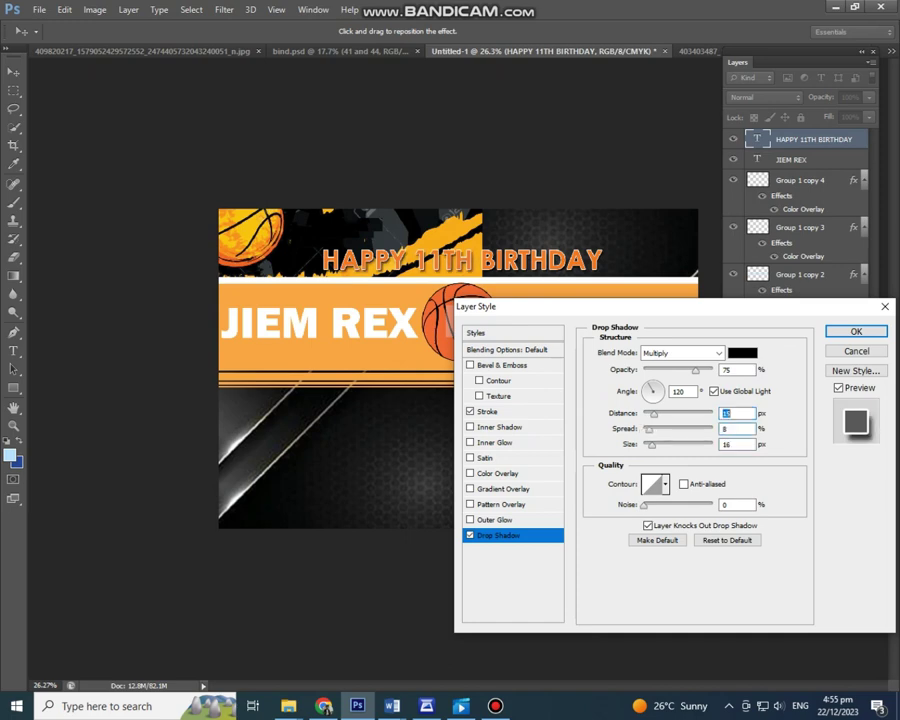
key(Return)
scroll(458, 369, down, 1)
scroll(800, 350, down, 3)
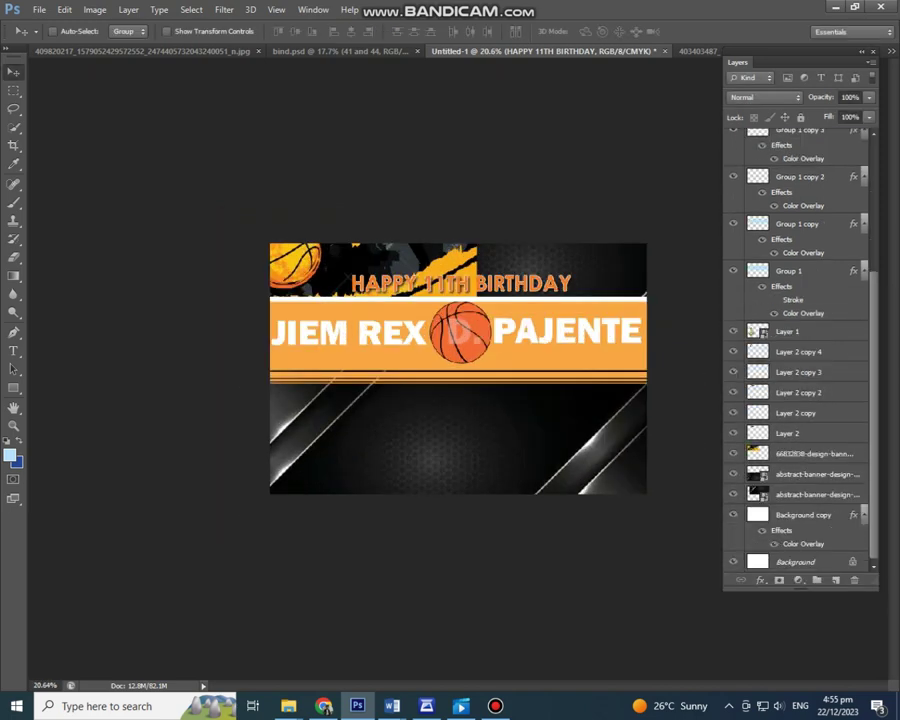
drag(787, 331, 782, 150)
Step: Shift the boy photo slightly up and to the left
scroll(458, 369, up, 2)
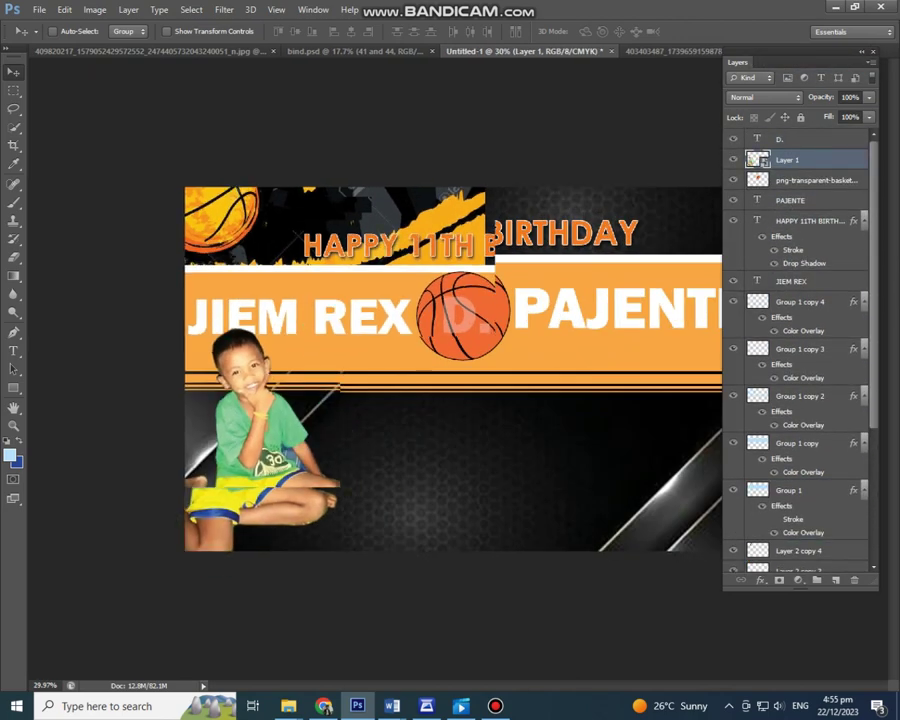
drag(290, 425, 282, 418)
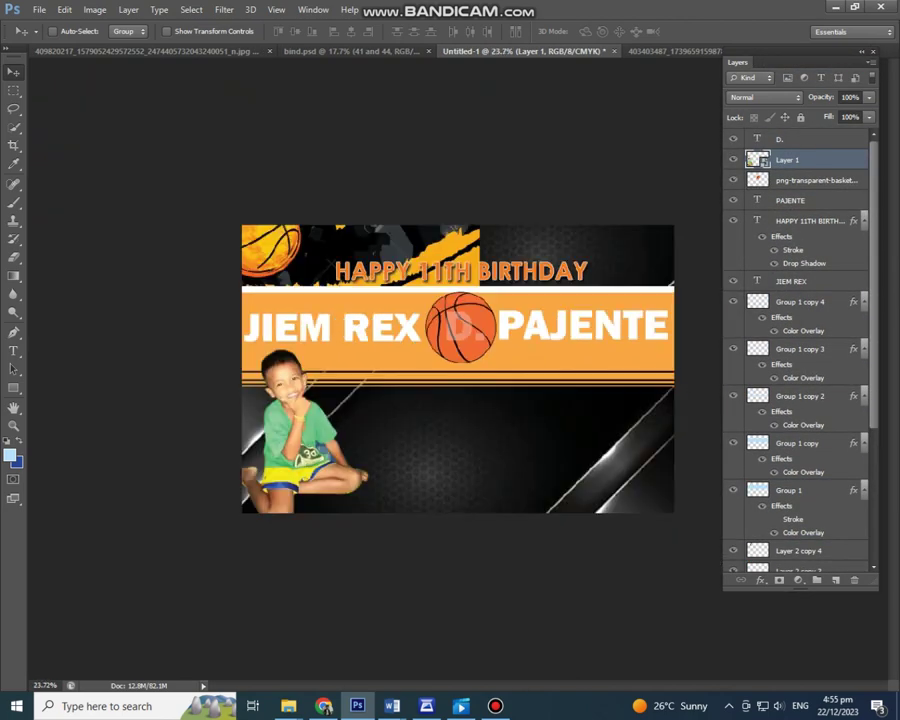
scroll(458, 369, down, 3)
Step: Place the slam-dunk wallpaper image, then cancel it with Esc
click(39, 9)
click(60, 235)
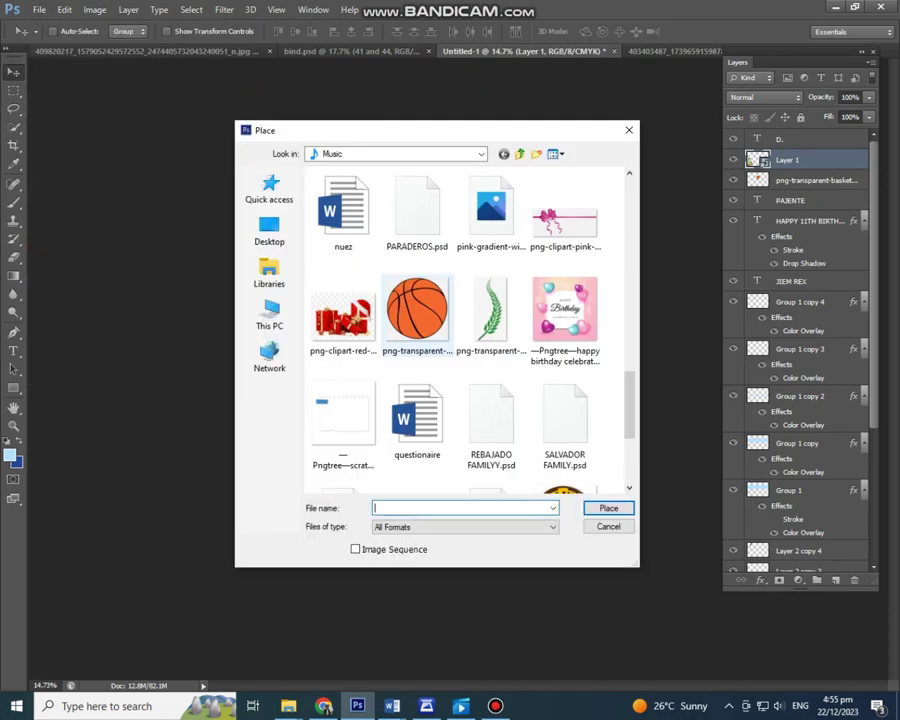
scroll(470, 330, down, 5)
double_click(490, 311)
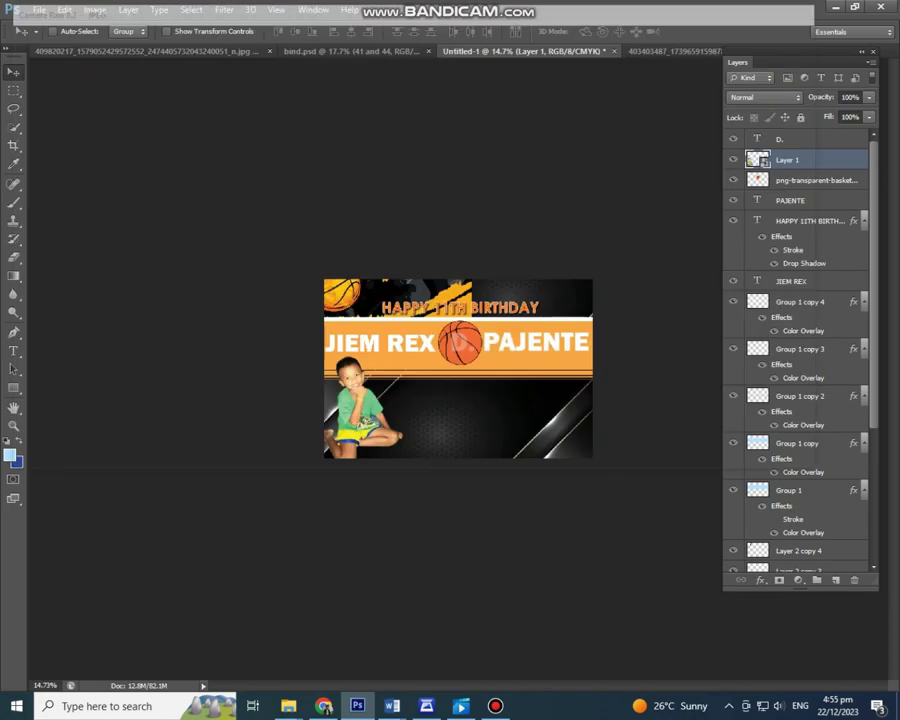
key(Escape)
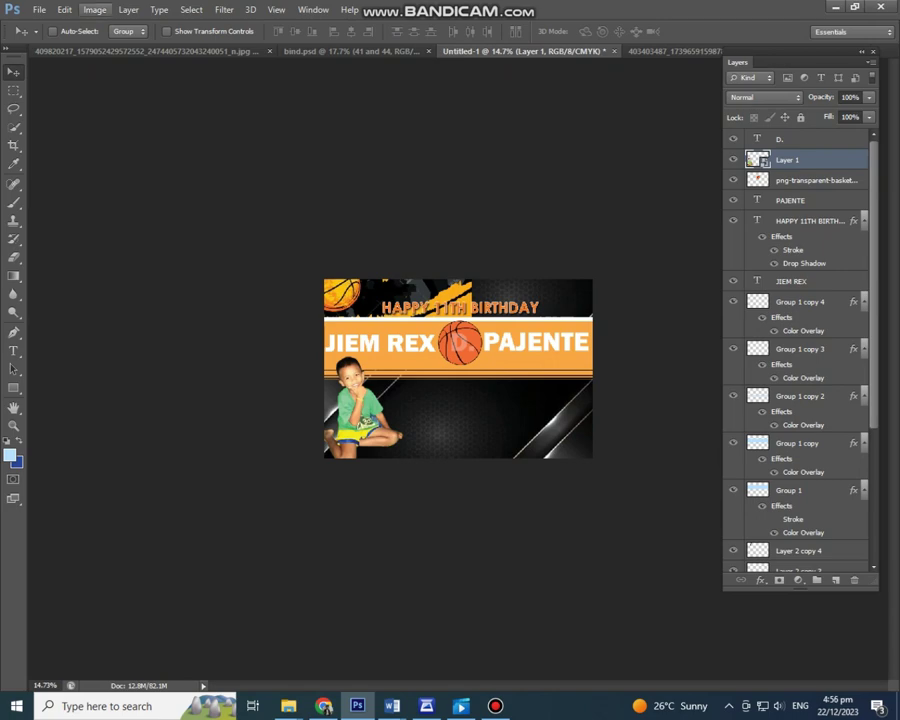
click(39, 9)
Step: Place the basketball players picture and enlarge it proportionally
click(60, 236)
scroll(470, 330, down, 5)
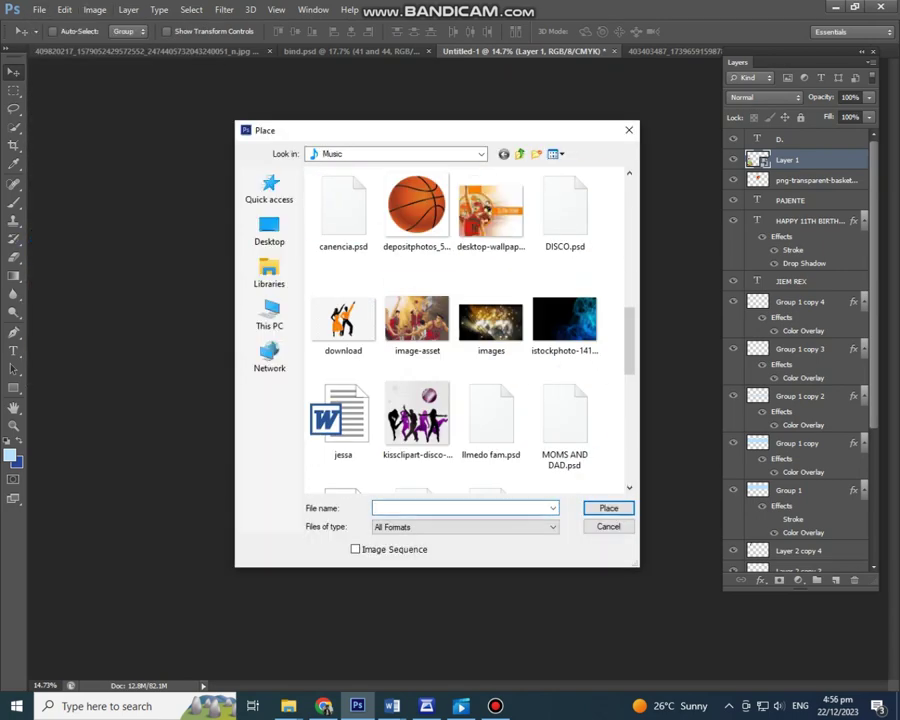
key(Return)
key(Return)
key(ctrl+0)
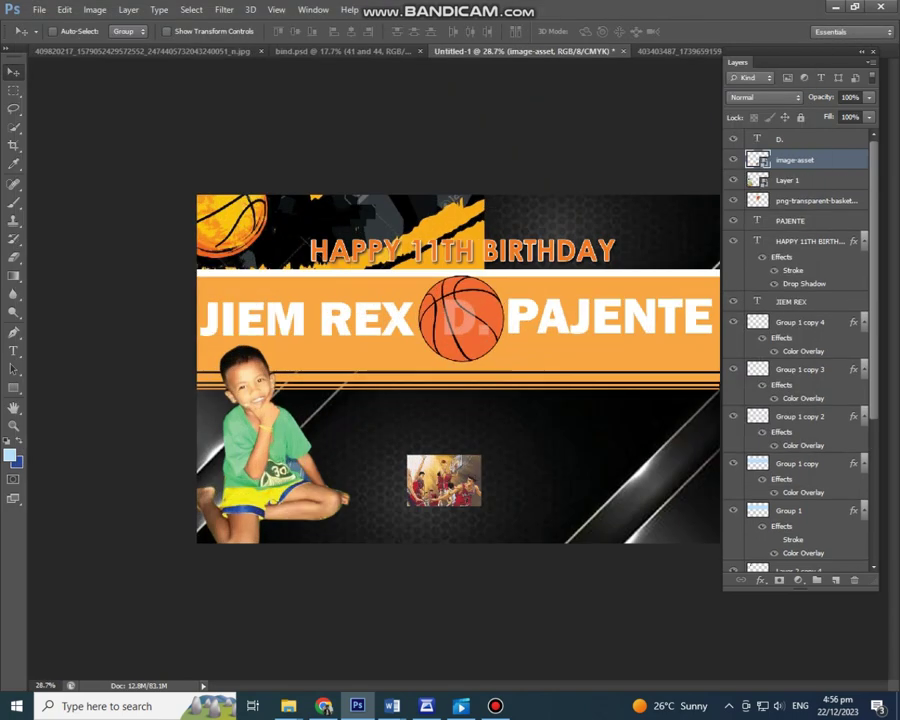
drag(480, 454, 730, 372)
key(Return)
Step: Move the players layer beneath the header layers and position the picture behind the header
scroll(547, 381, down, 3)
drag(547, 381, 575, 415)
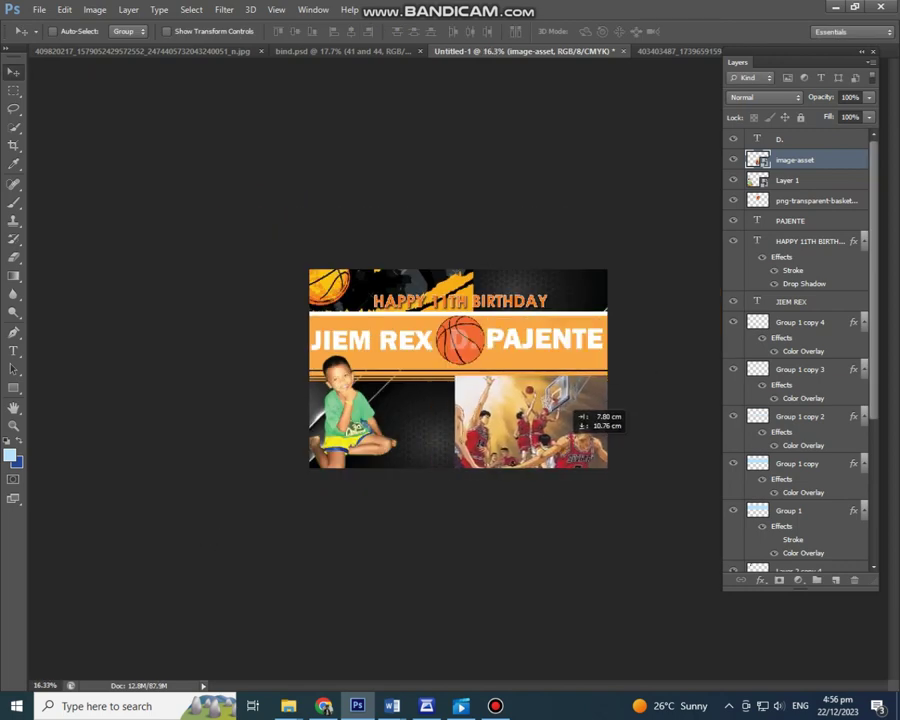
drag(790, 493, 790, 480)
drag(560, 440, 590, 340)
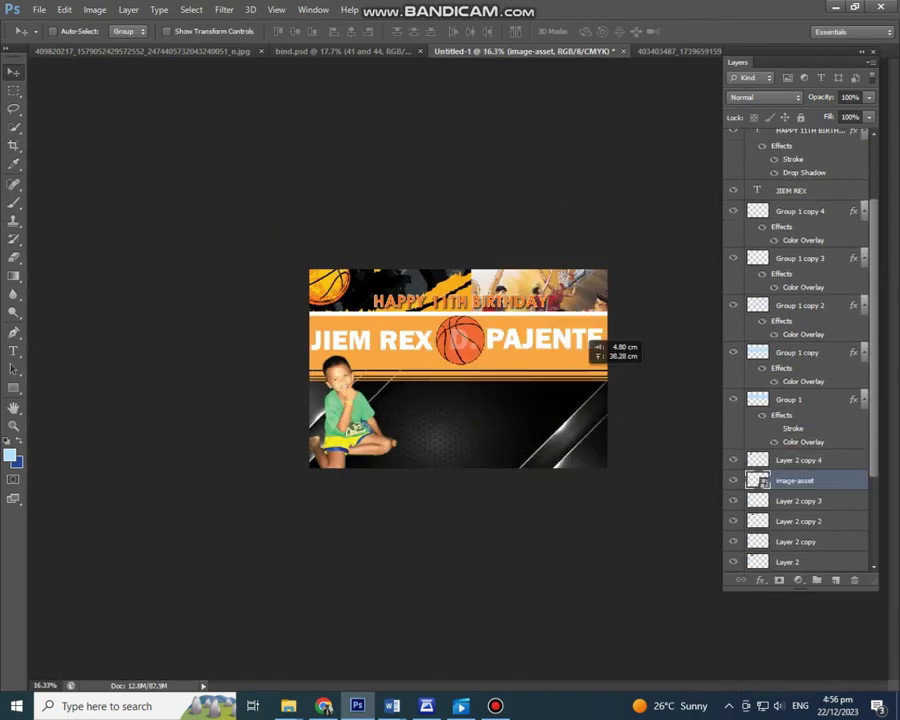
scroll(590, 340, up, 3)
drag(572, 402, 568, 420)
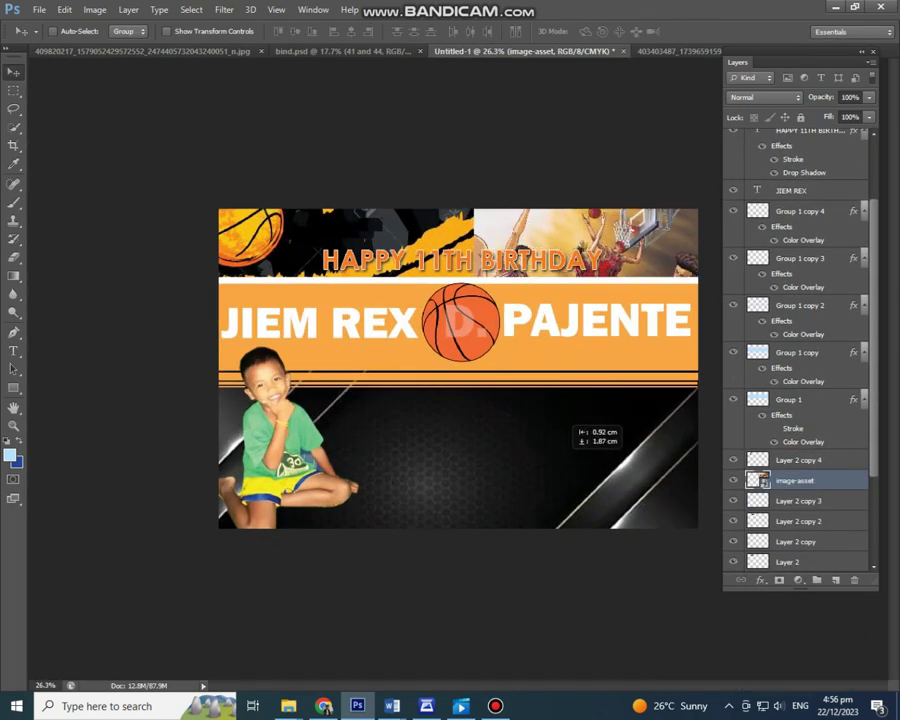
Step: Check the eraser tool variants, then shift the players picture slightly left
key(Escape)
right_click(14, 256)
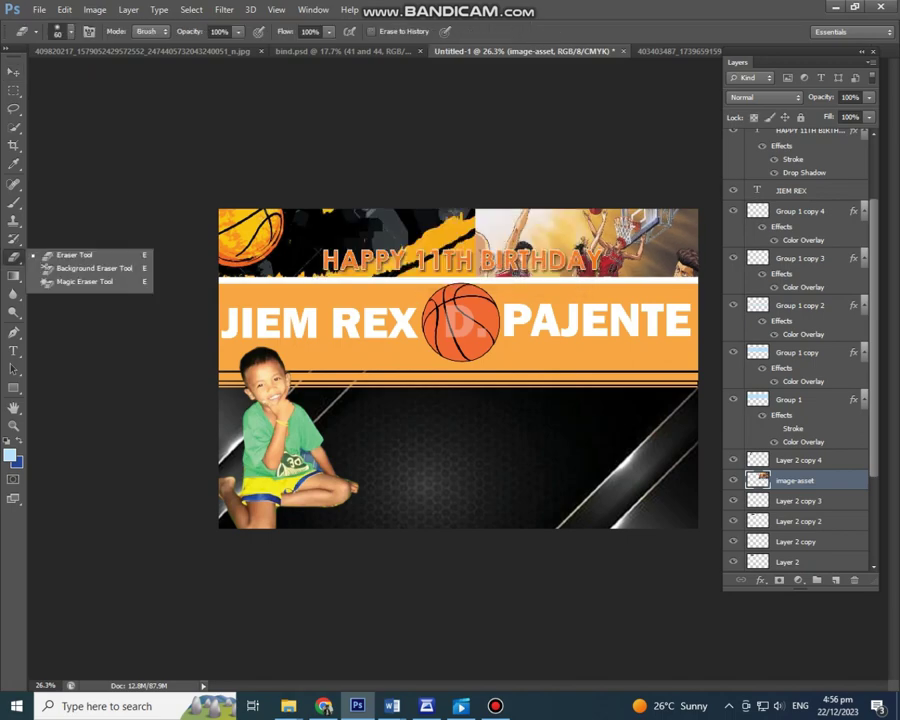
scroll(460, 368, up, 2)
scroll(463, 370, up, 2)
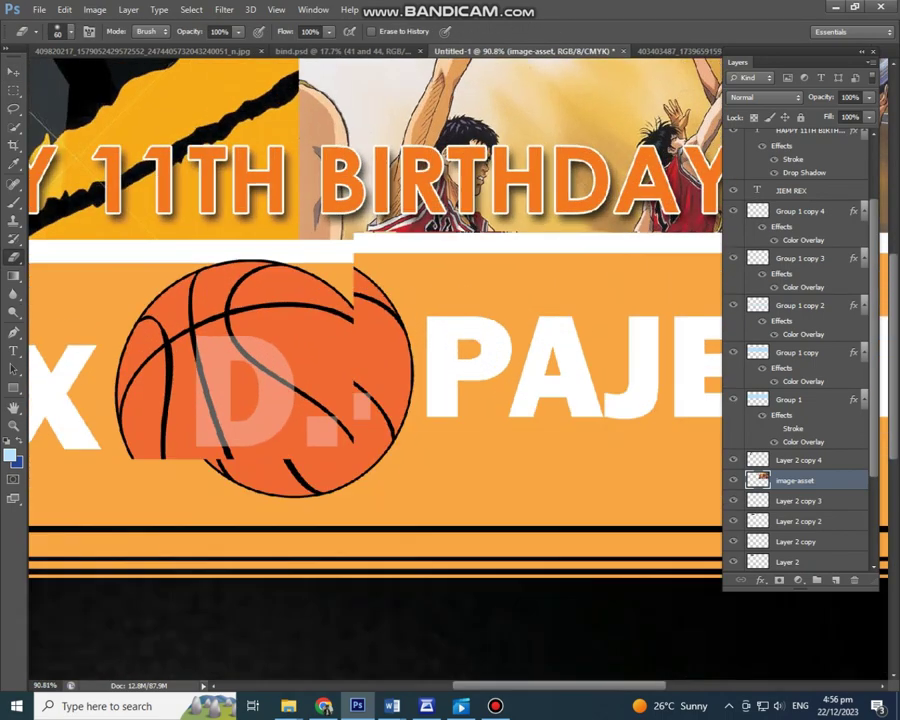
scroll(463, 370, down, 3)
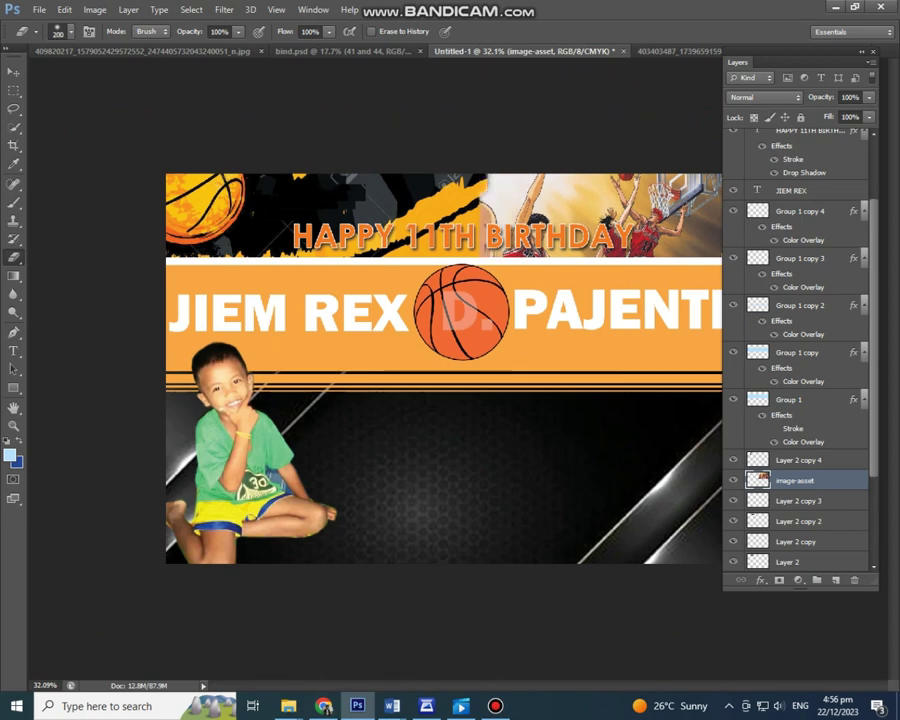
key(ctrl+t)
drag(500, 112, 480, 105)
key(Return)
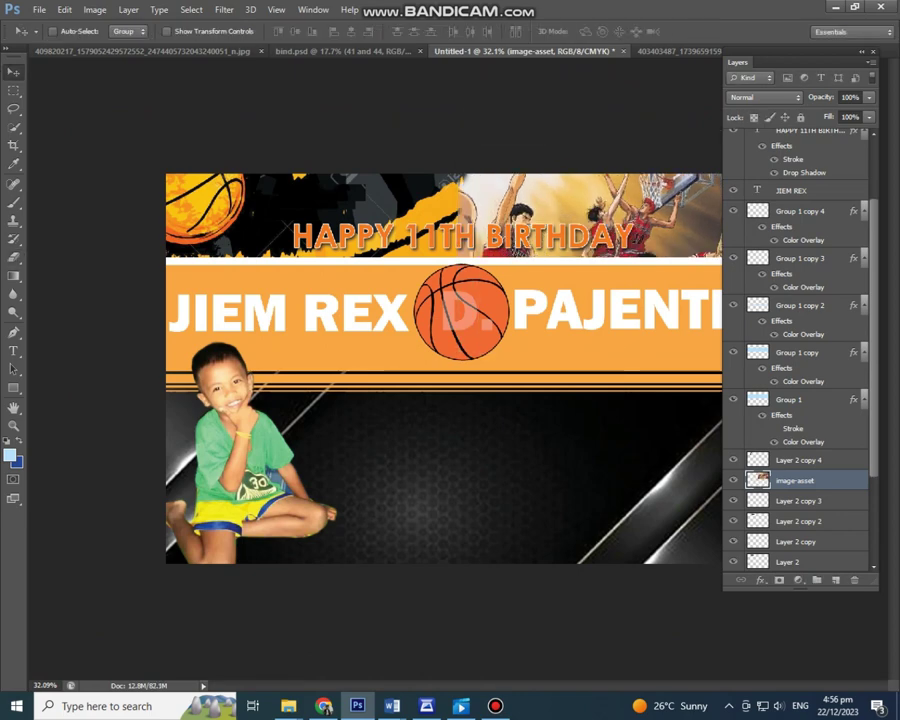
Step: Check the grunge backdrop layer's transform without changes, then reselect the players picture layer
key(alt+comma)
key(ctrl+t)
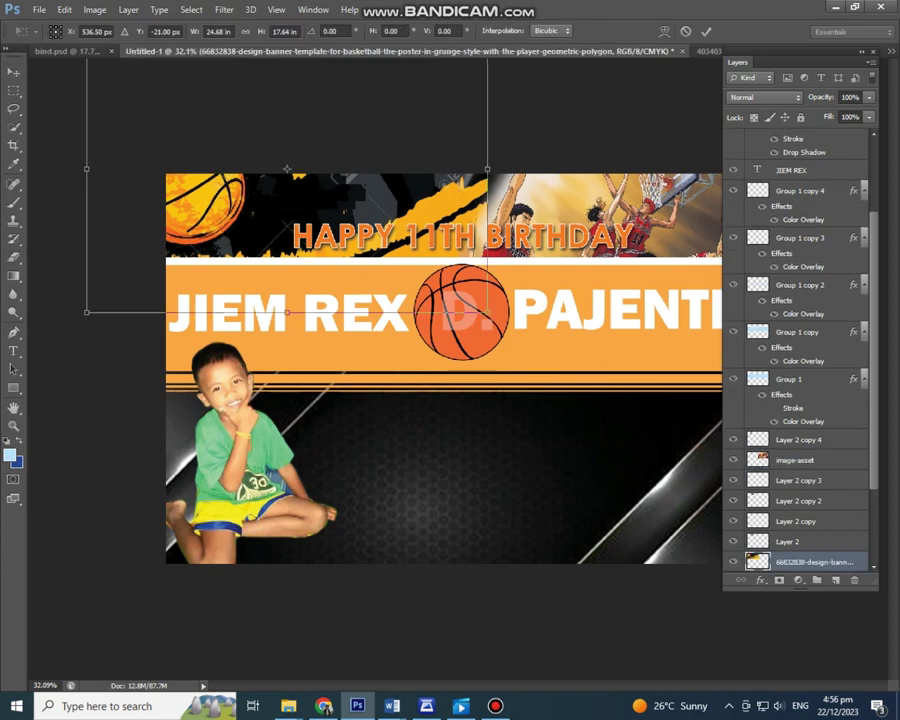
key(Return)
click(795, 460)
key(ctrl+minus)
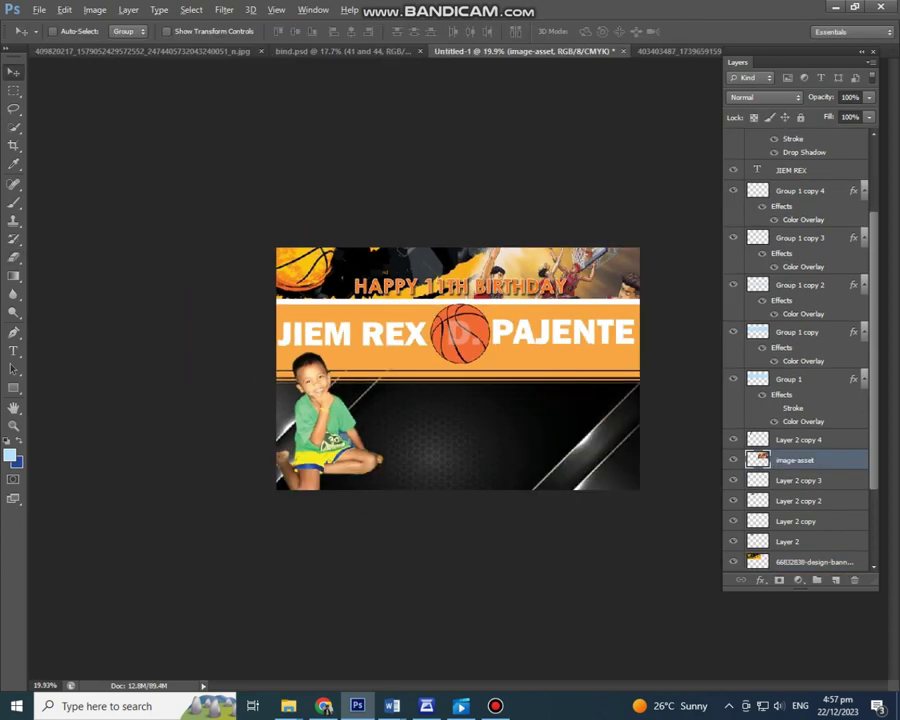
Step: Scale the players picture down toward the banner's top-right corner and confirm
key(ctrl+t)
key(ctrl+plus)
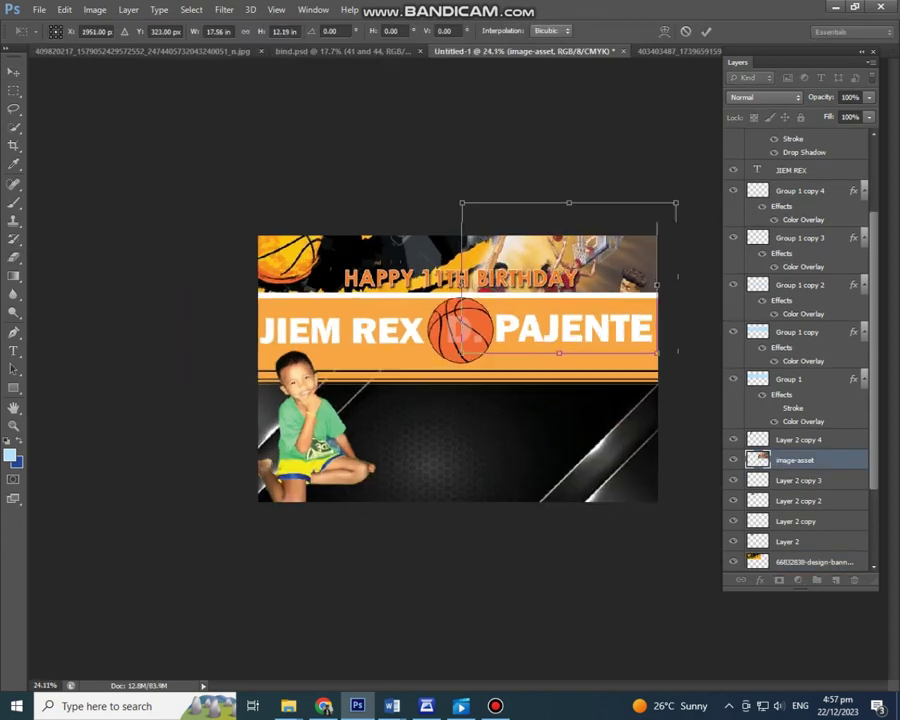
key(ctrl+minus)
drag(463, 352, 564, 335)
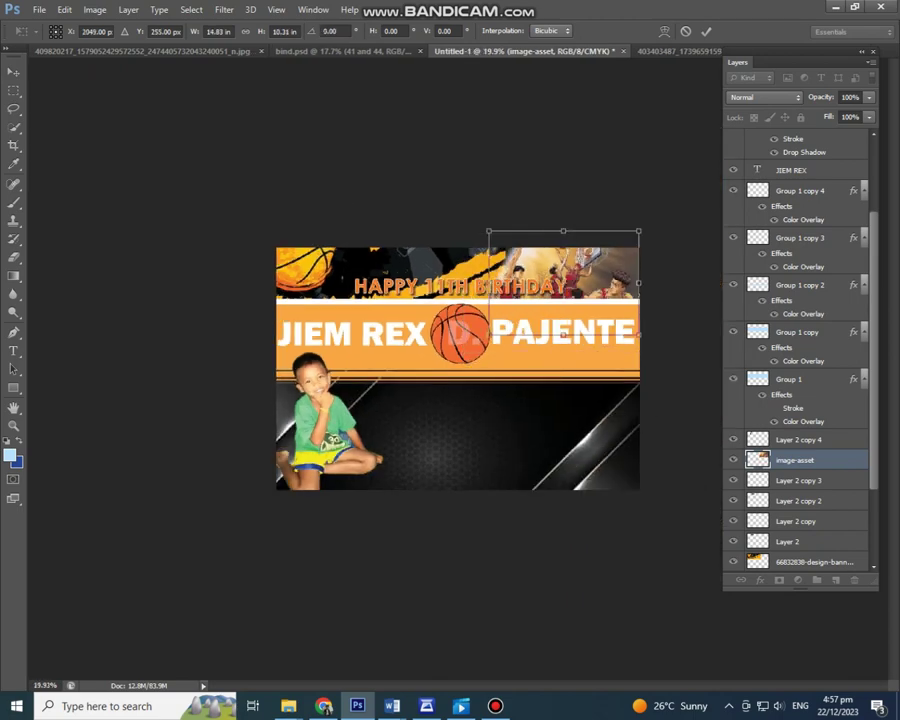
key(Return)
key(ctrl+0)
click(39, 9)
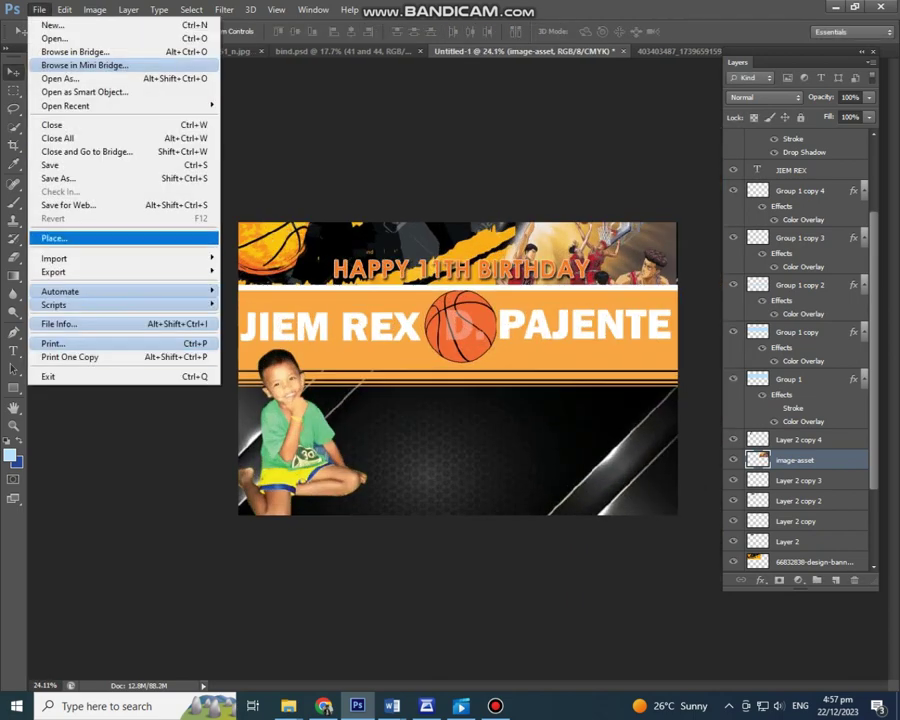
click(55, 235)
scroll(470, 330, up, 15)
Step: Place the first family photo, move its layer to the top, and enlarge it
double_click(346, 255)
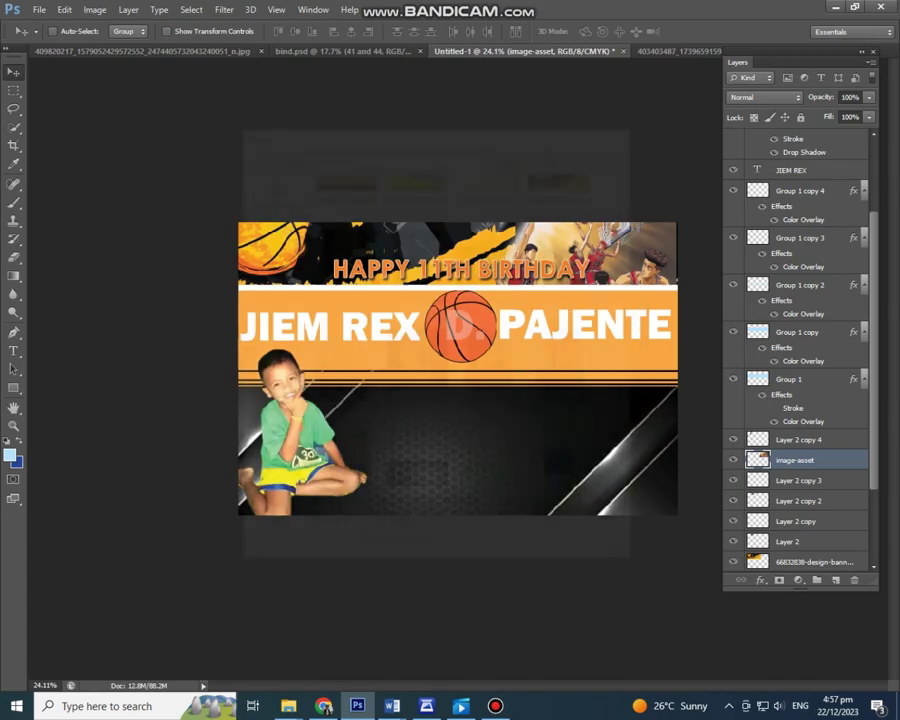
key(Return)
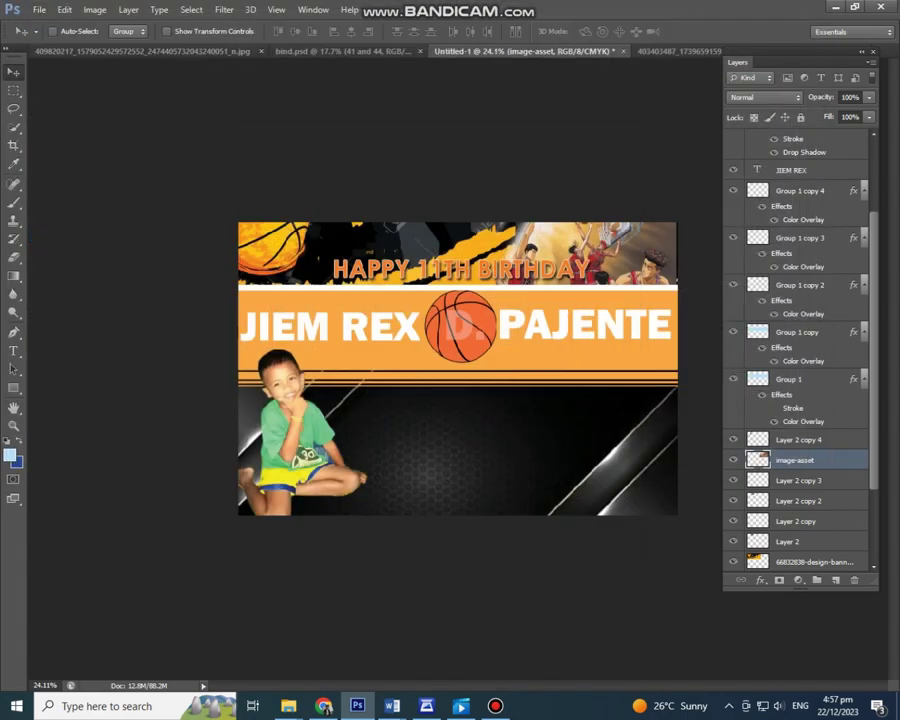
key(Return)
drag(790, 442, 800, 150)
key(ctrl+t)
drag(426, 416, 448, 391)
key(Return)
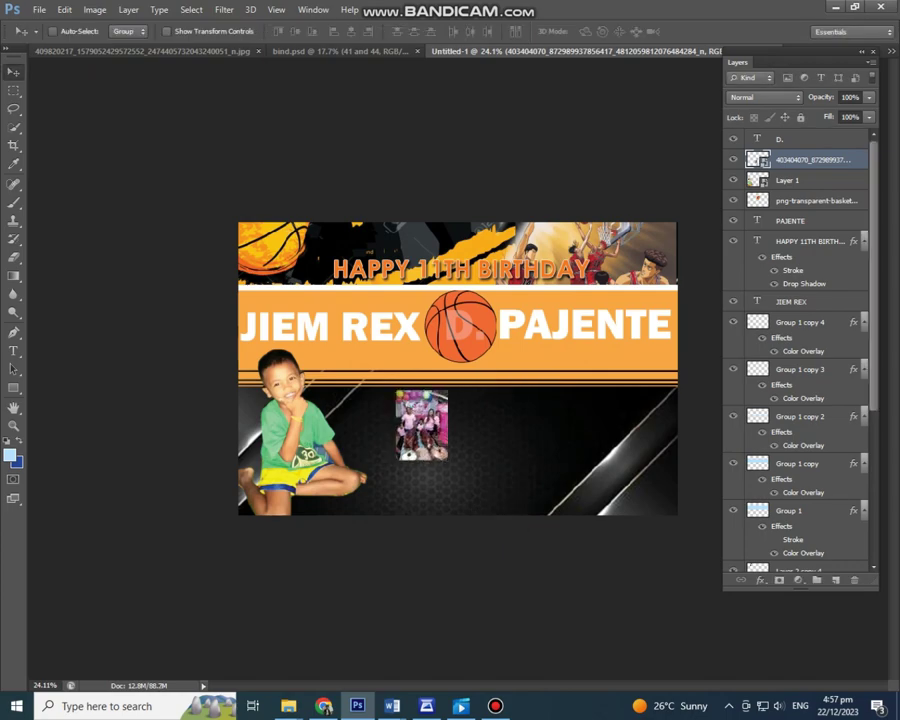
Step: Place a second family photo through File > Place and accept its import settings
click(39, 9)
click(80, 236)
click(412, 420)
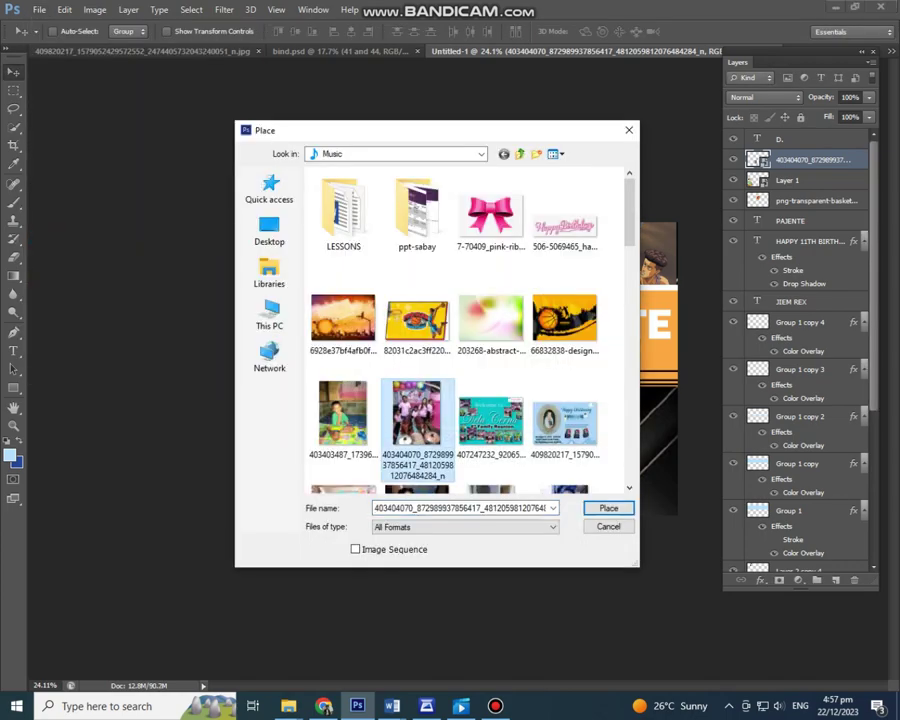
click(565, 415)
click(608, 508)
click(709, 450)
key(Return)
Step: Place a third family photo into the banner
click(39, 9)
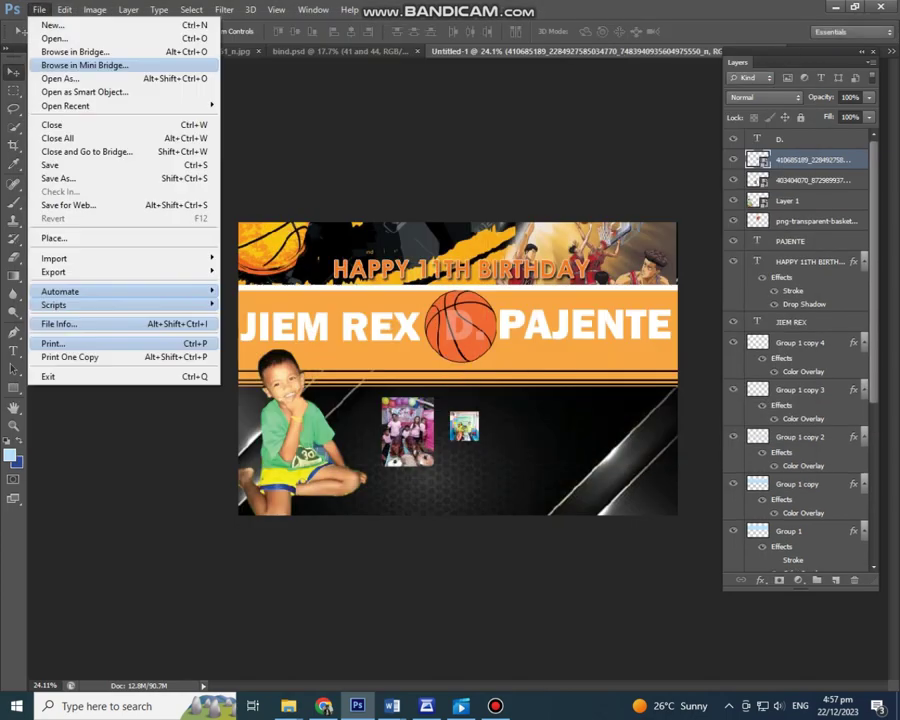
click(80, 236)
click(565, 425)
click(608, 508)
click(707, 450)
key(Return)
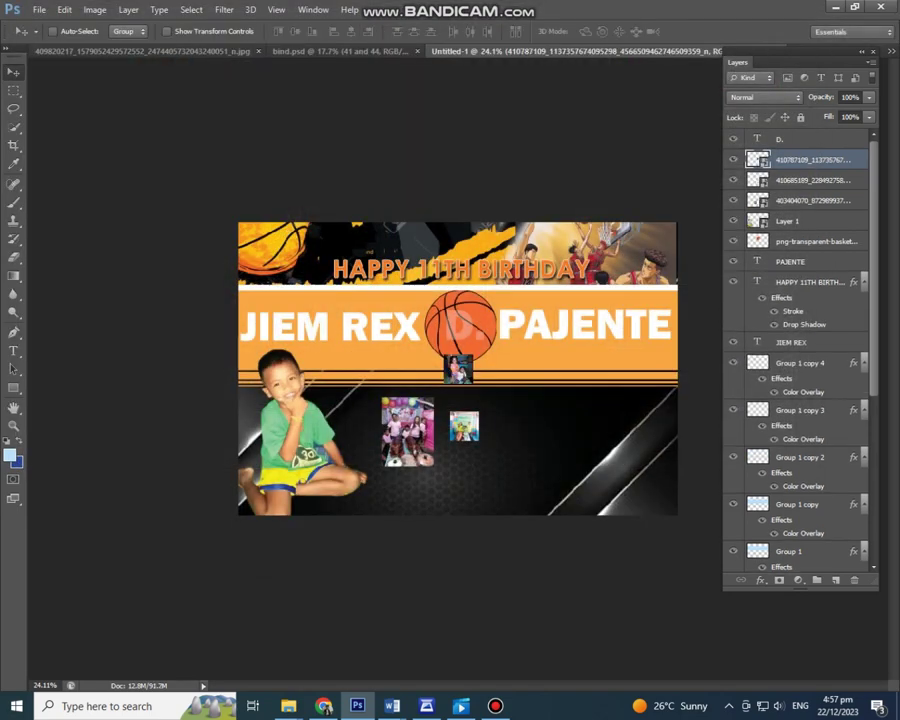
Step: Place a fourth family photo into the banner
scroll(800, 350, down, 10)
scroll(800, 350, up, 8)
scroll(800, 350, down, 3)
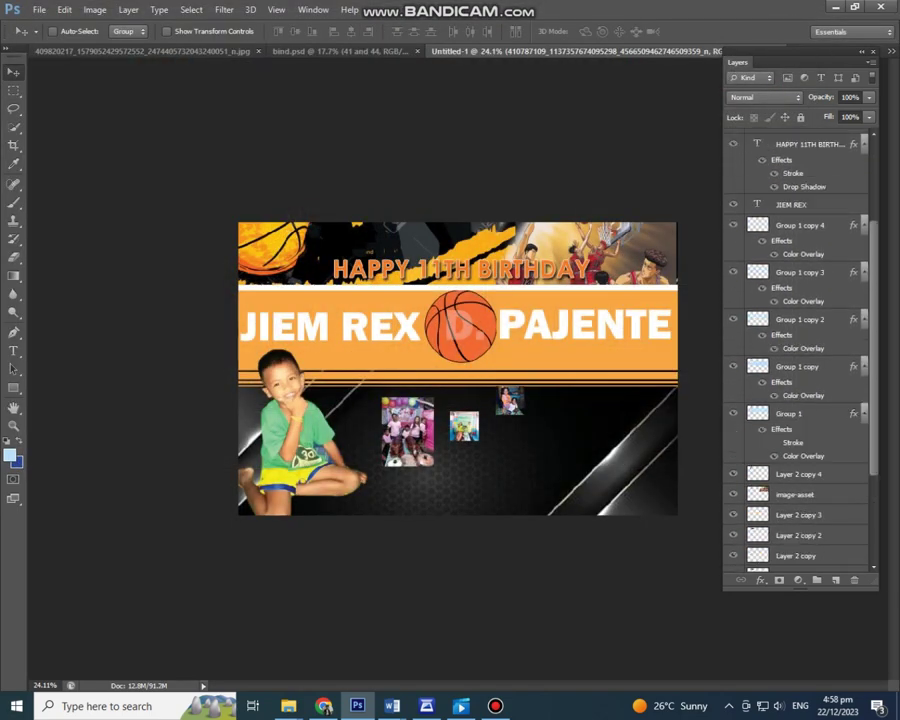
scroll(800, 350, down, 3)
scroll(800, 350, up, 10)
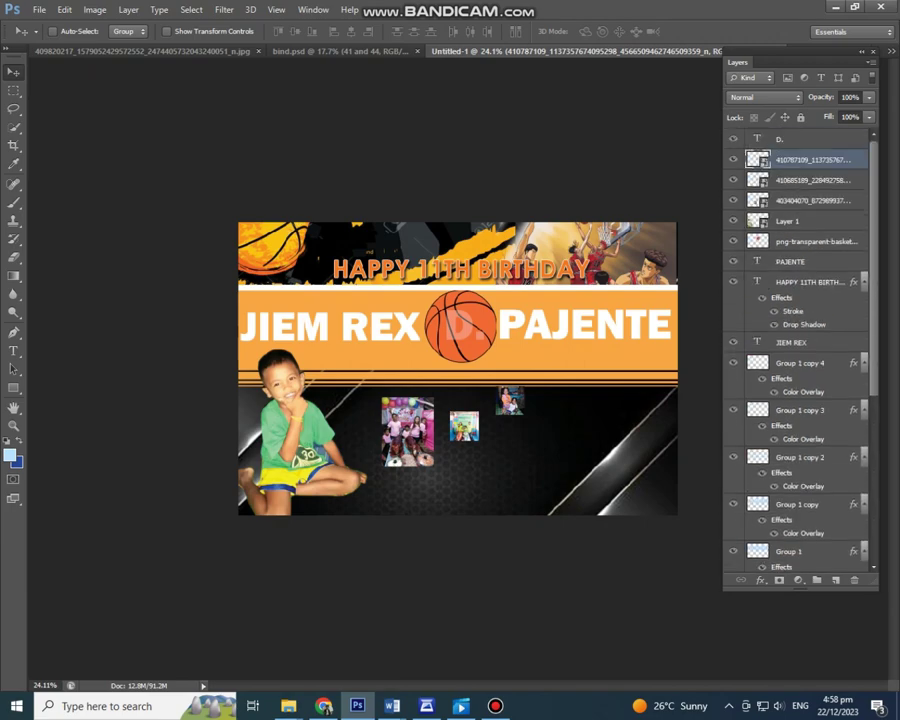
click(39, 9)
click(60, 239)
double_click(565, 415)
key(Return)
Step: Place two more family photos, committing the large one at lower right
click(39, 9)
click(60, 239)
double_click(565, 415)
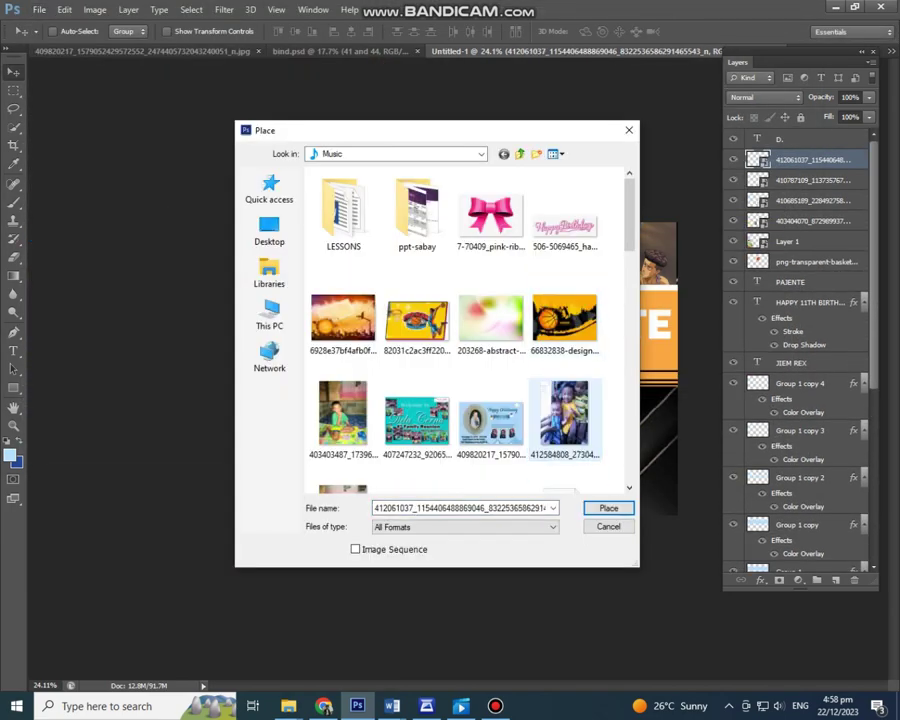
key(Return)
click(39, 9)
click(60, 239)
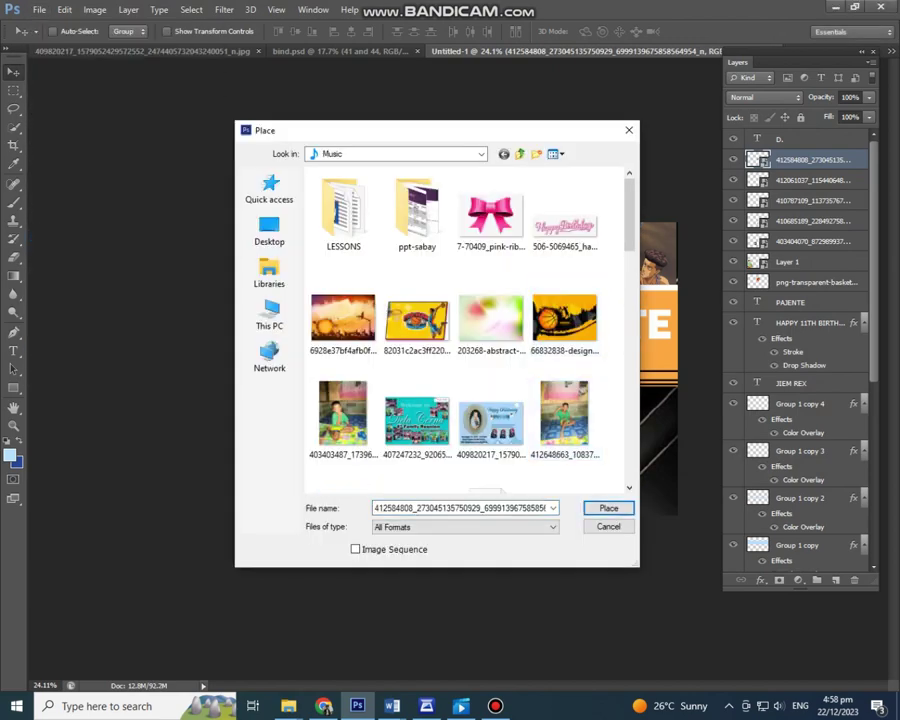
key(Escape)
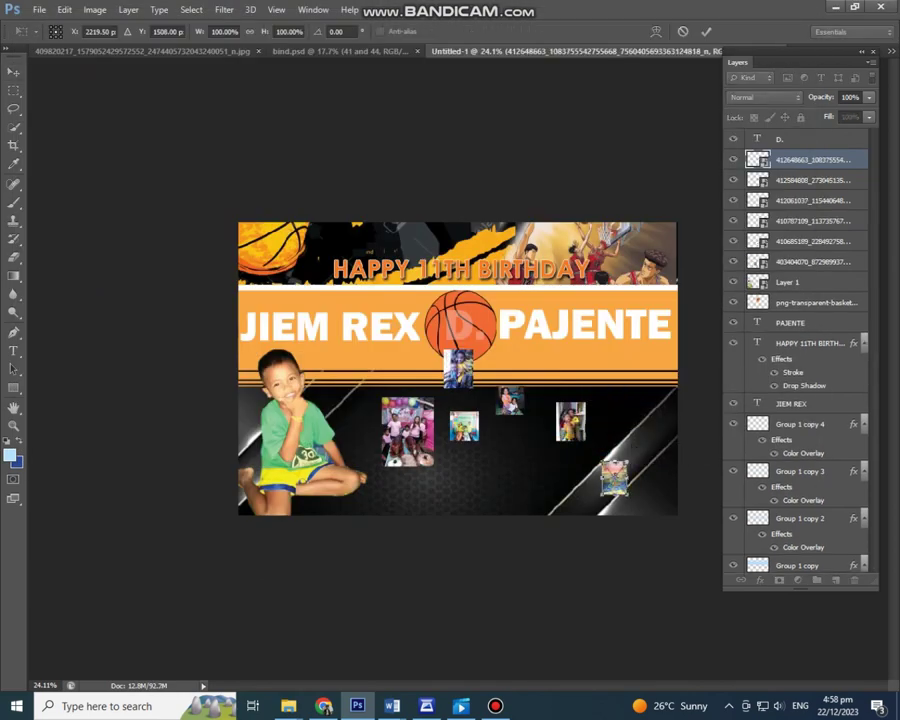
key(Return)
Step: Reposition and rescale the small family photos, then fit the whole banner in view
drag(510, 400, 570, 430)
key(ctrl+t)
key(Return)
key(ctrl+t)
key(Return)
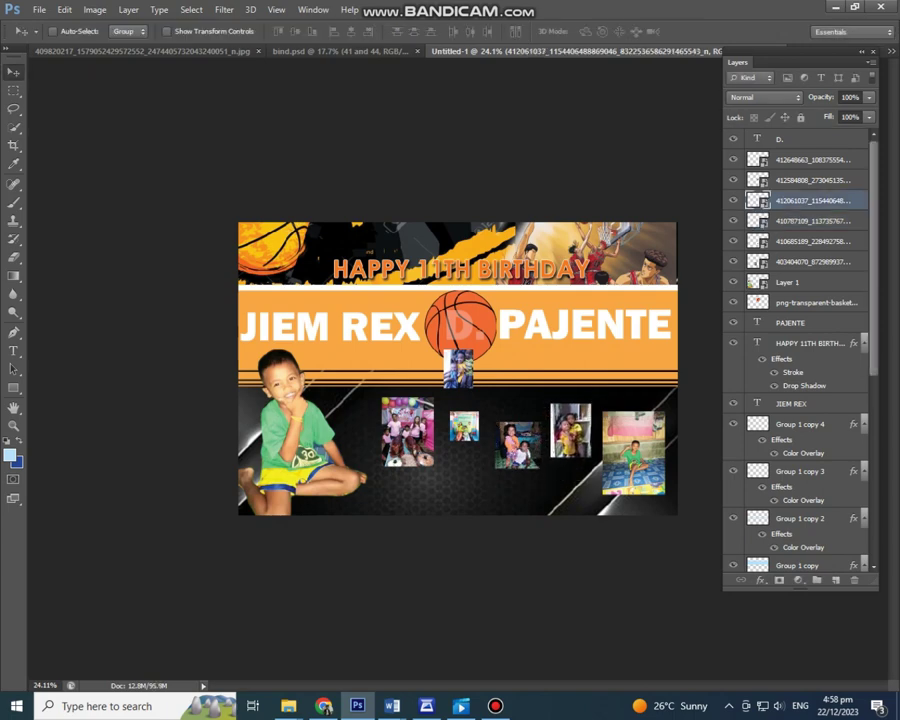
drag(464, 425, 464, 480)
key(ctrl+t)
key(Return)
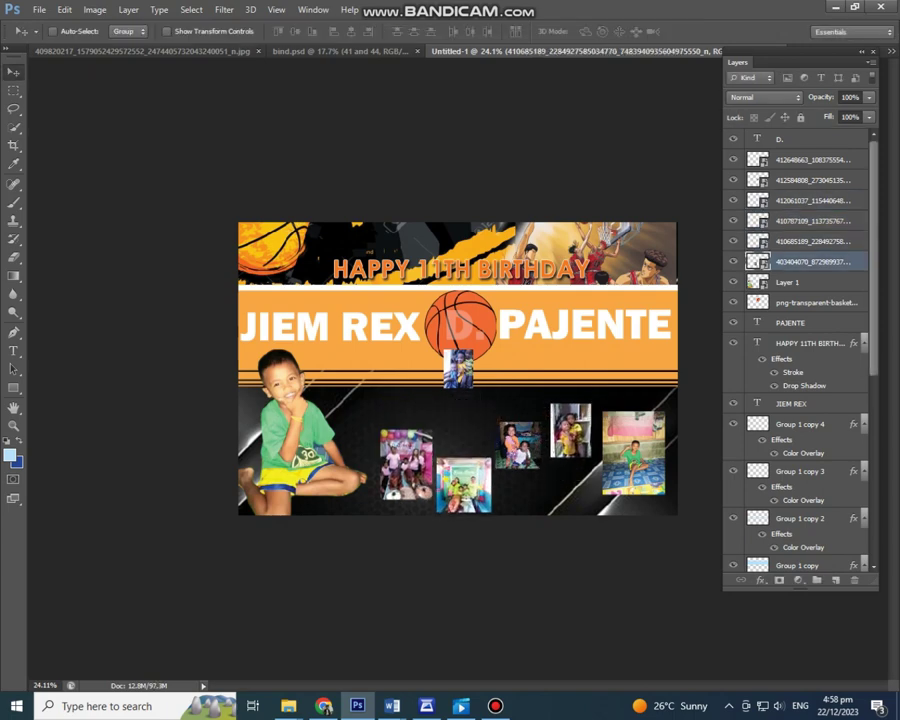
key(ctrl+minus)
key(ctrl+0)
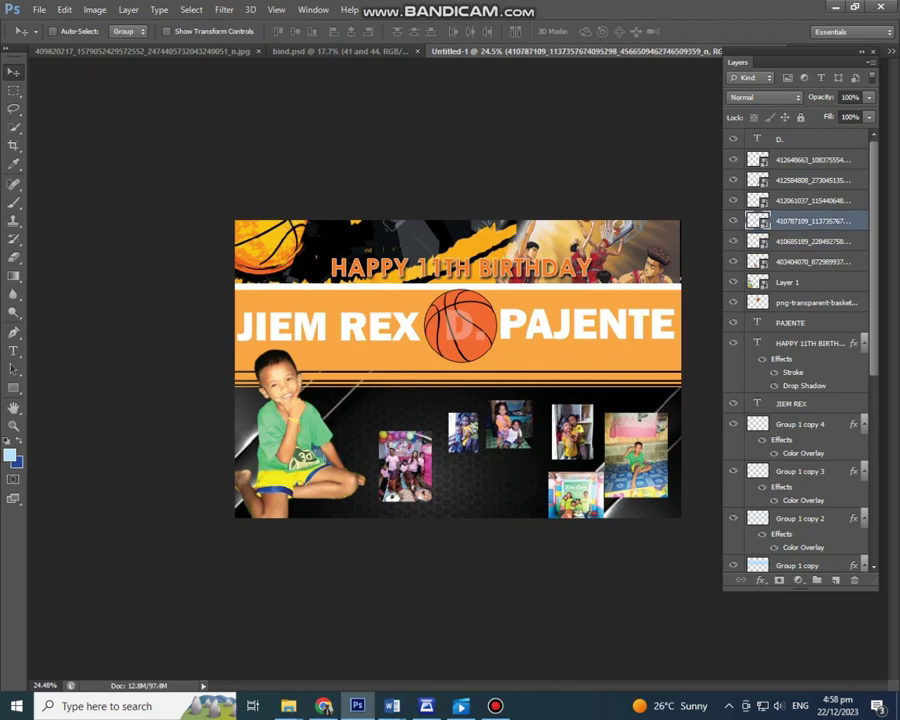
Step: Shift a collage photo aside and scale the boy cutout larger
drag(575, 478, 464, 470)
scroll(457, 368, down, 3)
scroll(457, 368, up, 2)
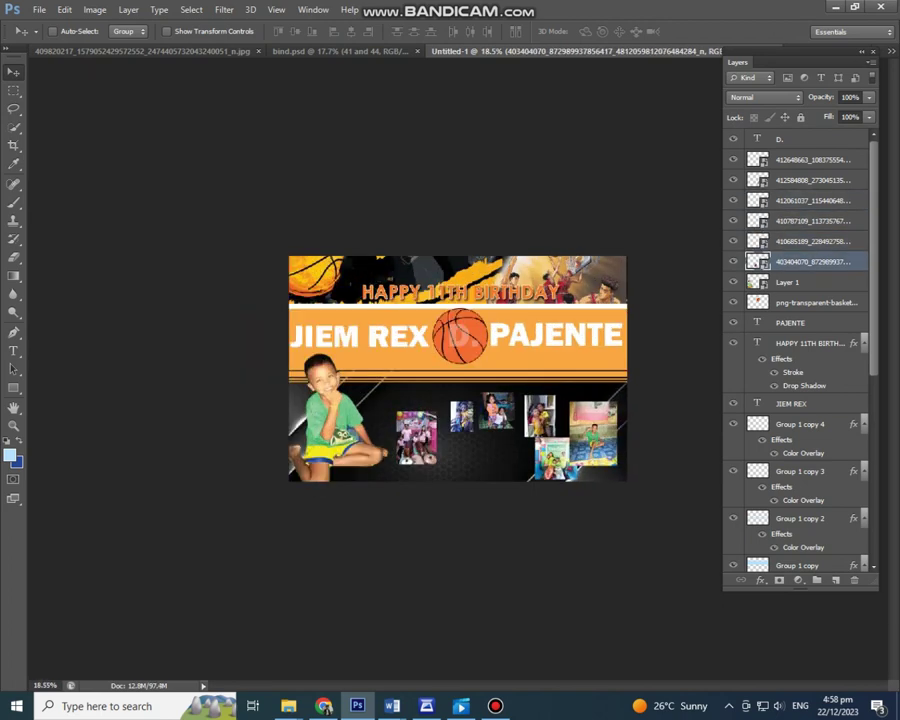
scroll(457, 368, up, 2)
click(787, 282)
key(ctrl+t)
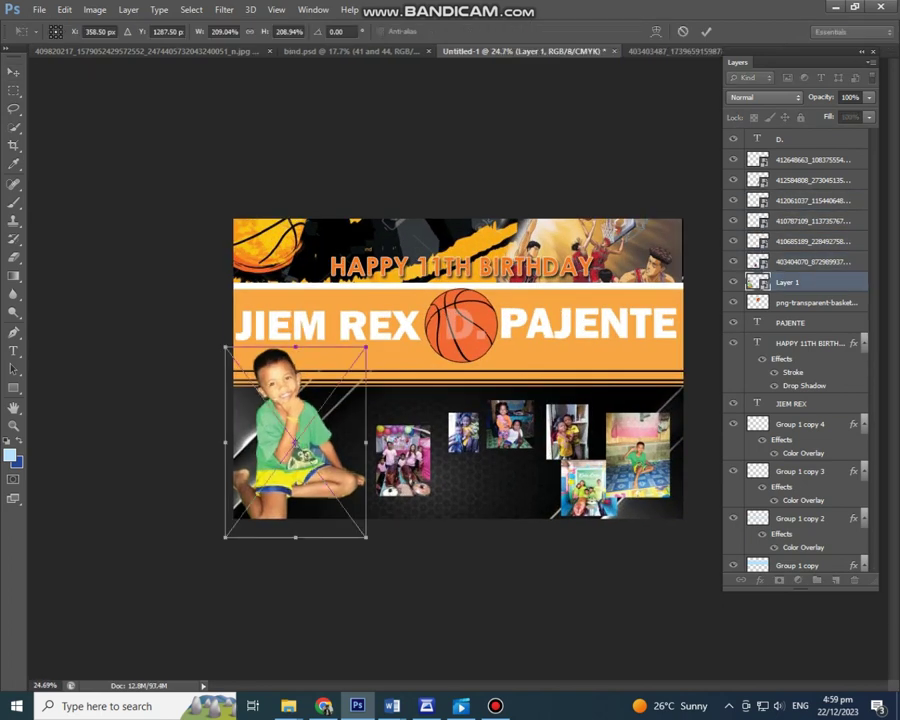
drag(370, 346, 392, 313)
key(Return)
click(350, 300)
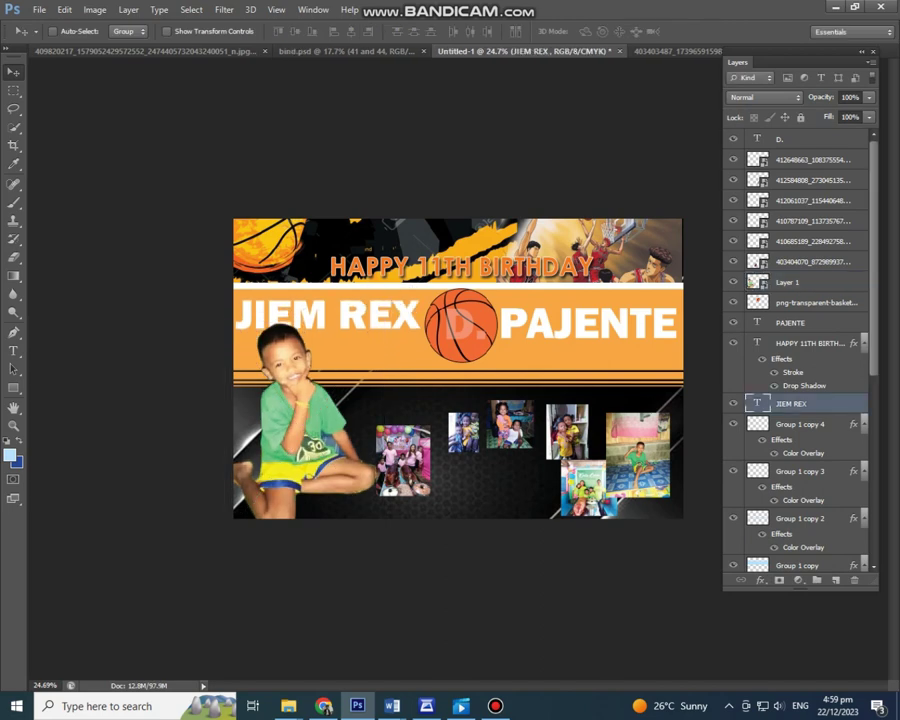
drag(445, 262, 442, 258)
click(787, 252)
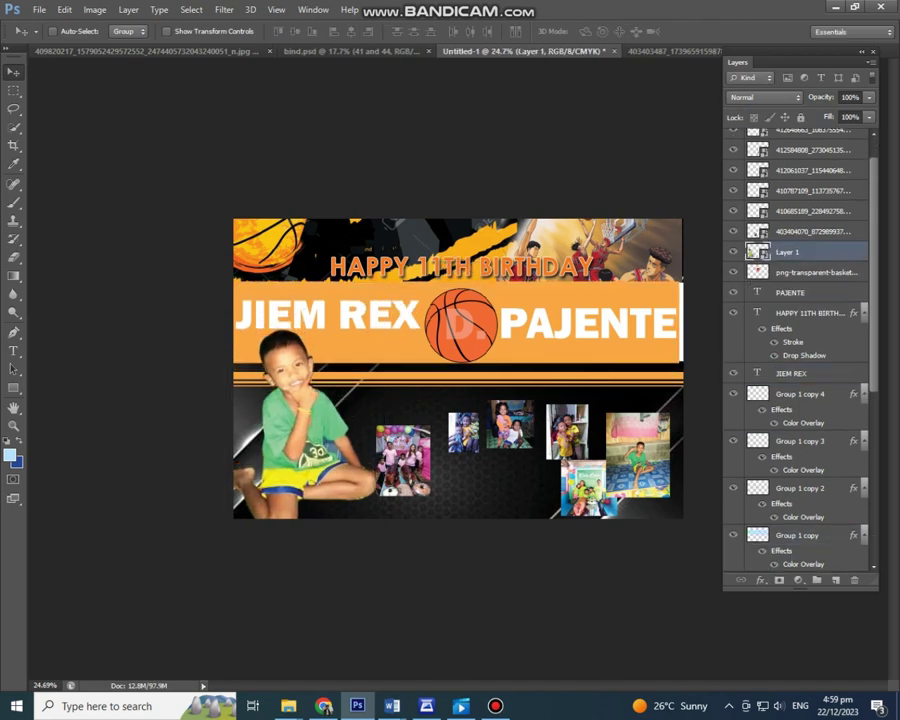
key(ctrl+t)
drag(375, 335, 378, 322)
key(Return)
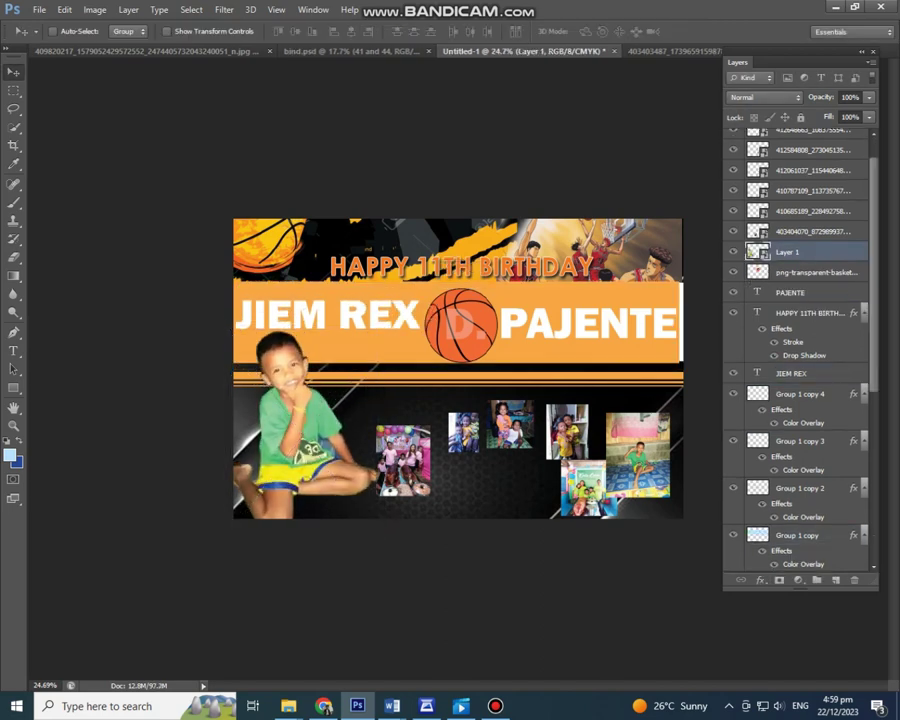
mouse_move(288, 387)
mouse_down()
mouse_move(301, 365)
mouse_move(296, 377)
mouse_move(288, 372)
mouse_up()
key(ctrl+t)
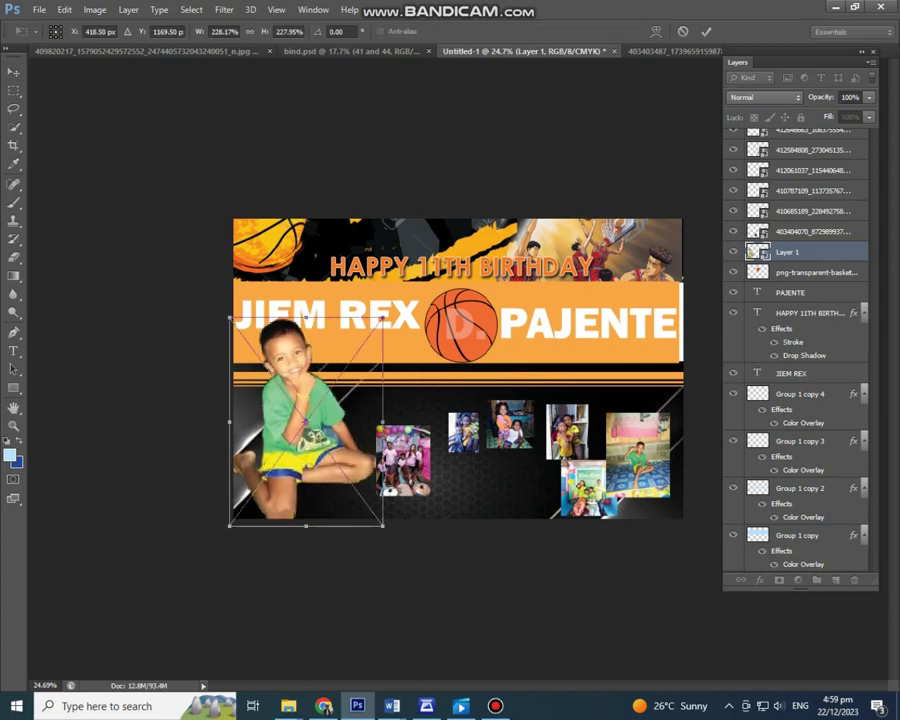
key(Return)
Step: Check the Group 1 copy and Group 1 band layers, leaving them unchanged
click(797, 535)
key(ctrl+t)
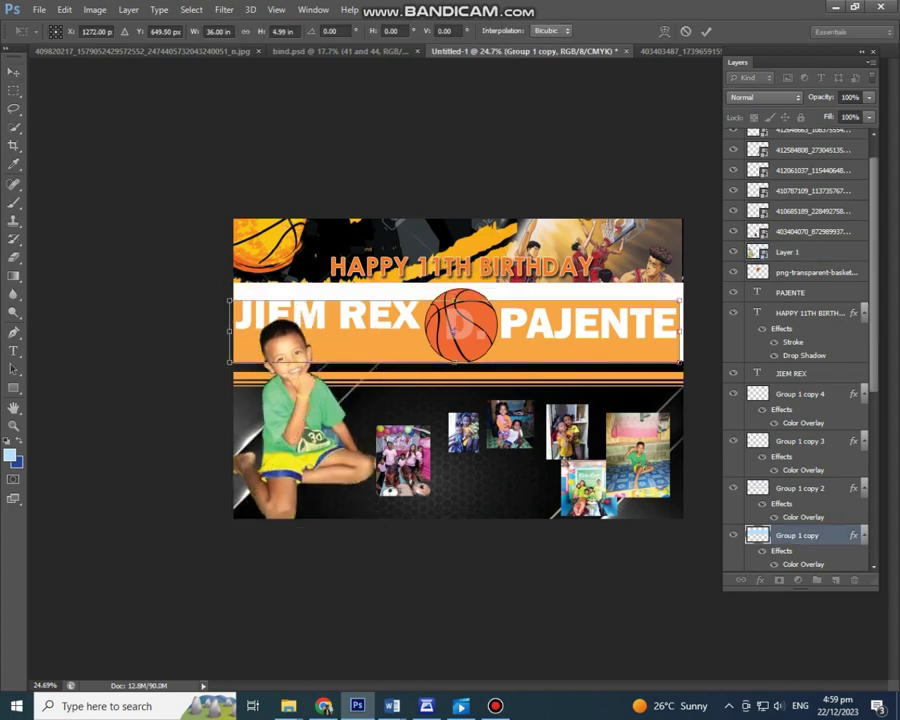
key(Return)
key(alt+bracketleft)
key(ctrl+t)
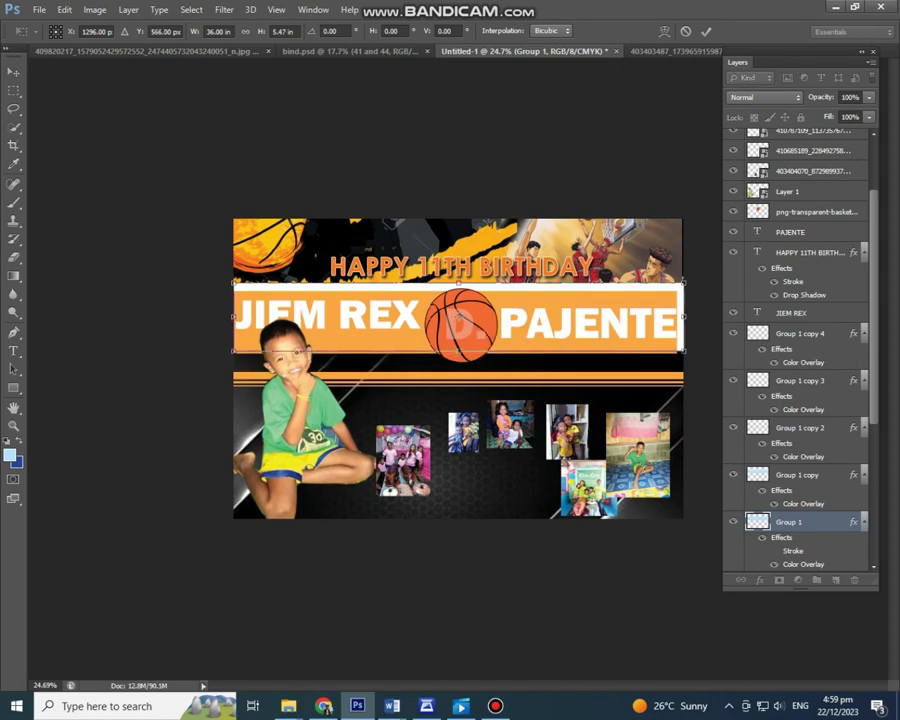
key(Return)
key(alt+bracketright)
key(alt+bracketright)
scroll(800, 450, down, 3)
scroll(453, 369, up, 3)
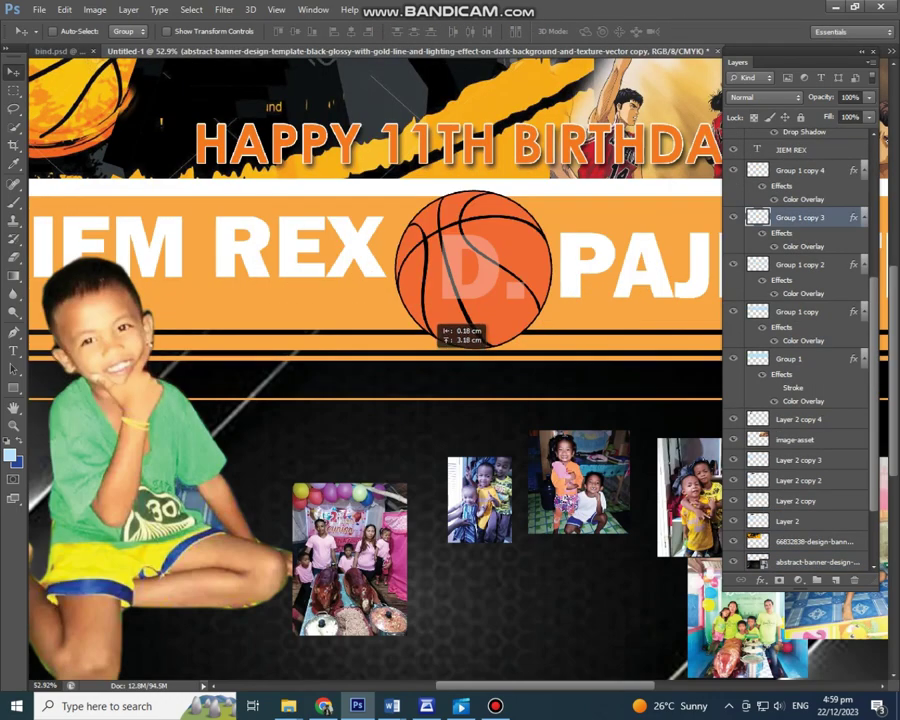
Step: Step through the band layers back to the boy cutout and undo the last change
click(450, 335)
scroll(450, 376, down, 2)
key(alt+bracketleft)
key(alt+bracketleft)
key(alt+bracketleft)
key(ctrl+0)
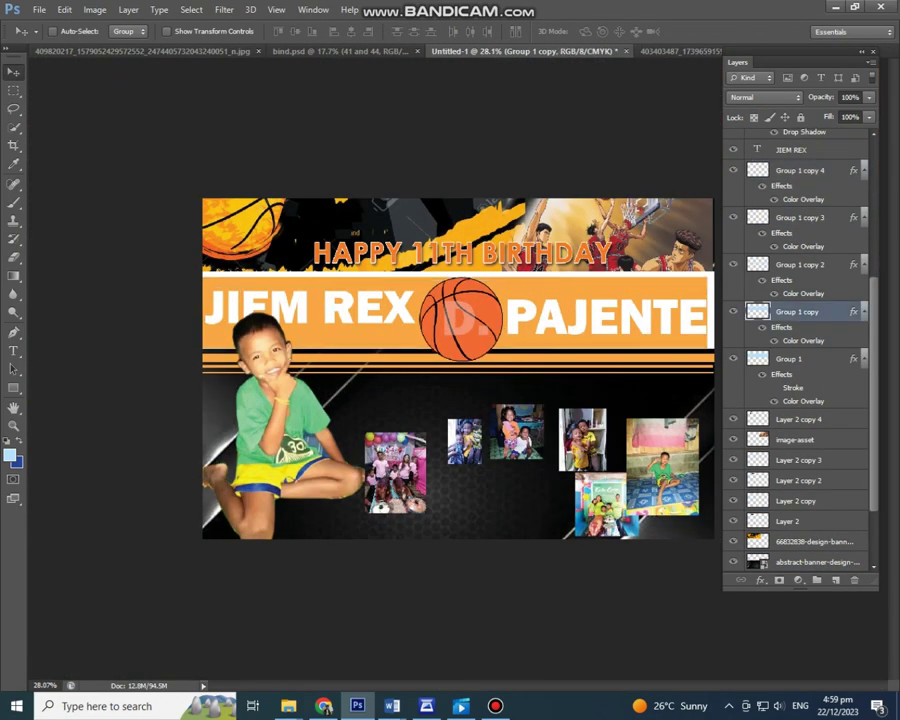
key(alt+bracketleft)
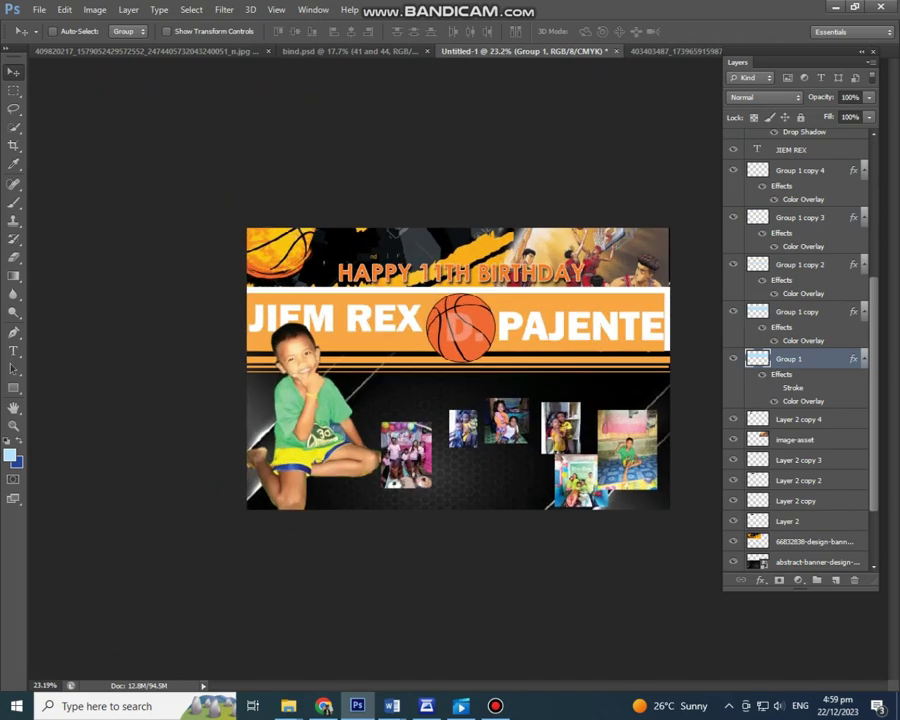
key(alt+period)
scroll(450, 370, up, 2)
scroll(450, 370, down, 2)
scroll(450, 370, down, 2)
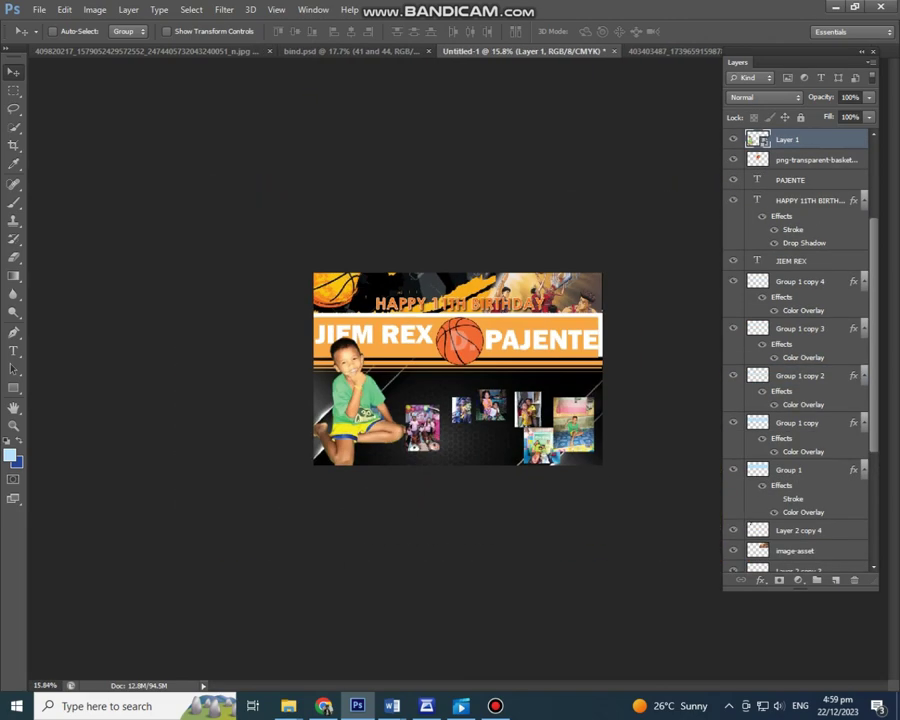
key(ctrl+z)
scroll(450, 370, up, 3)
Step: Move the pink party photo to the right edge and enlarge the mat photo beside the cutout
scroll(450, 370, down, 3)
drag(414, 454, 670, 420)
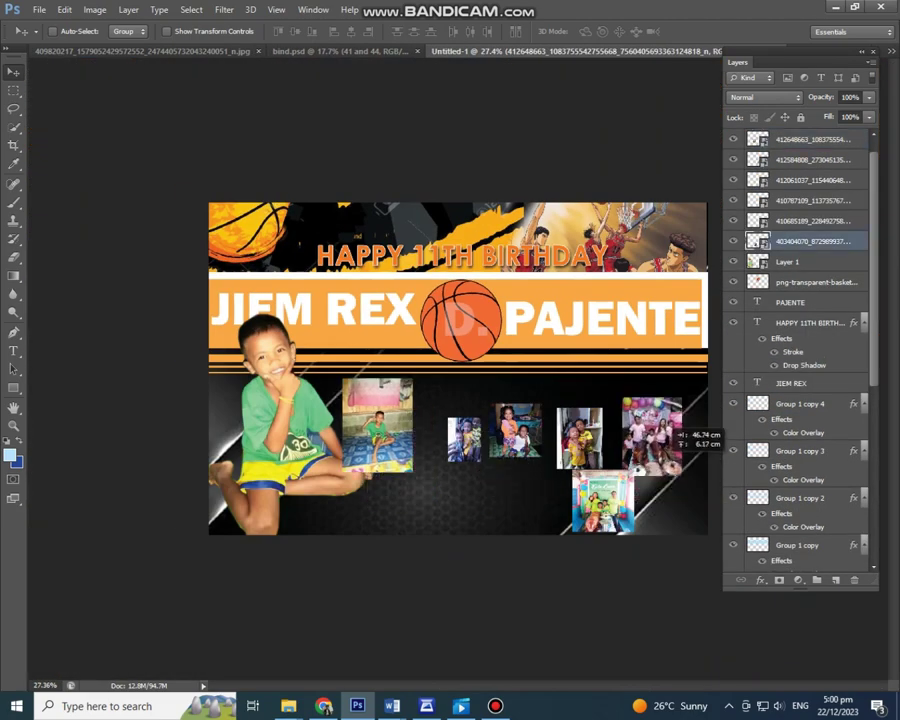
drag(378, 424, 402, 432)
drag(765, 363, 785, 545)
drag(401, 432, 500, 610)
key(ctrl+t)
drag(425, 510, 502, 450)
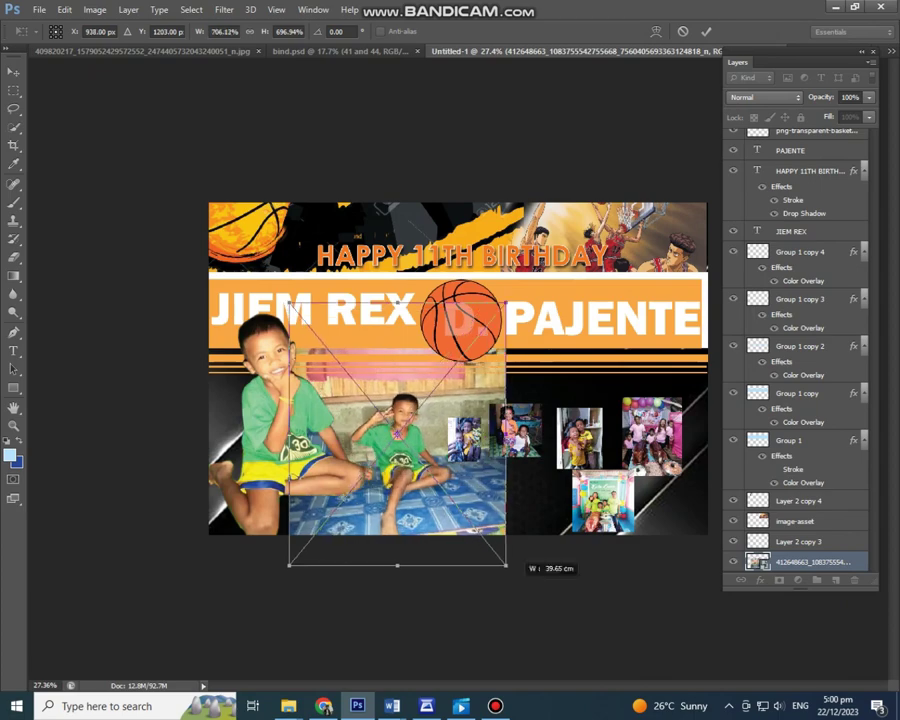
key(Return)
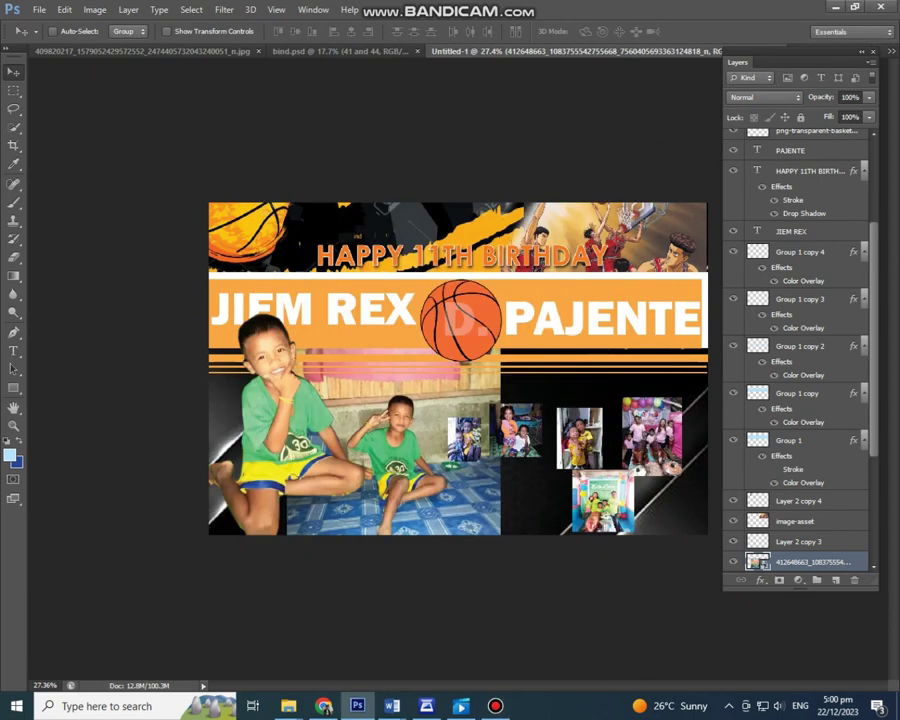
Step: Lower the mat photo's fill to about 46% and softly erase its edges into the background
key(e)
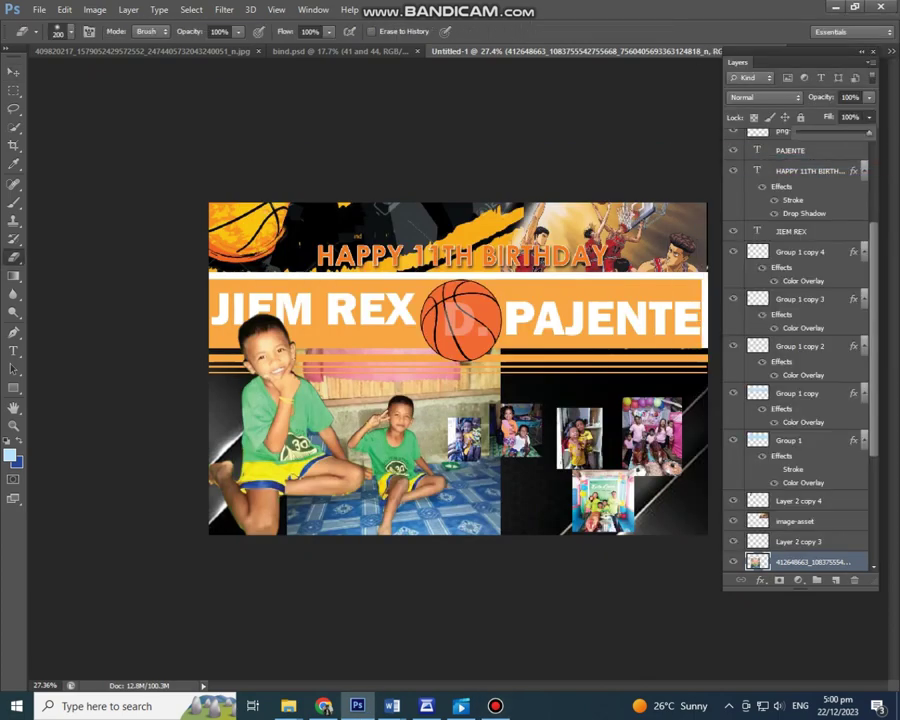
drag(869, 132, 831, 132)
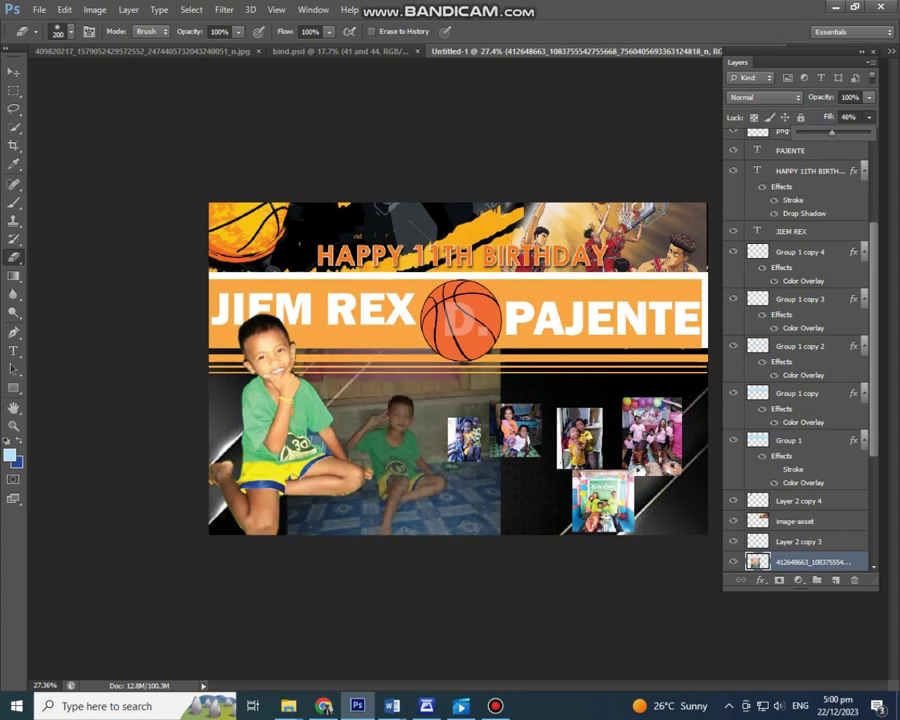
key(bracketright)
key(bracketright)
key(bracketright)
key(bracketright)
key(bracketright)
key(bracketright)
key(bracketright)
key(bracketright)
key(bracketright)
key(bracketright)
key(bracketright)
key(bracketright)
key(bracketright)
key(bracketright)
key(bracketright)
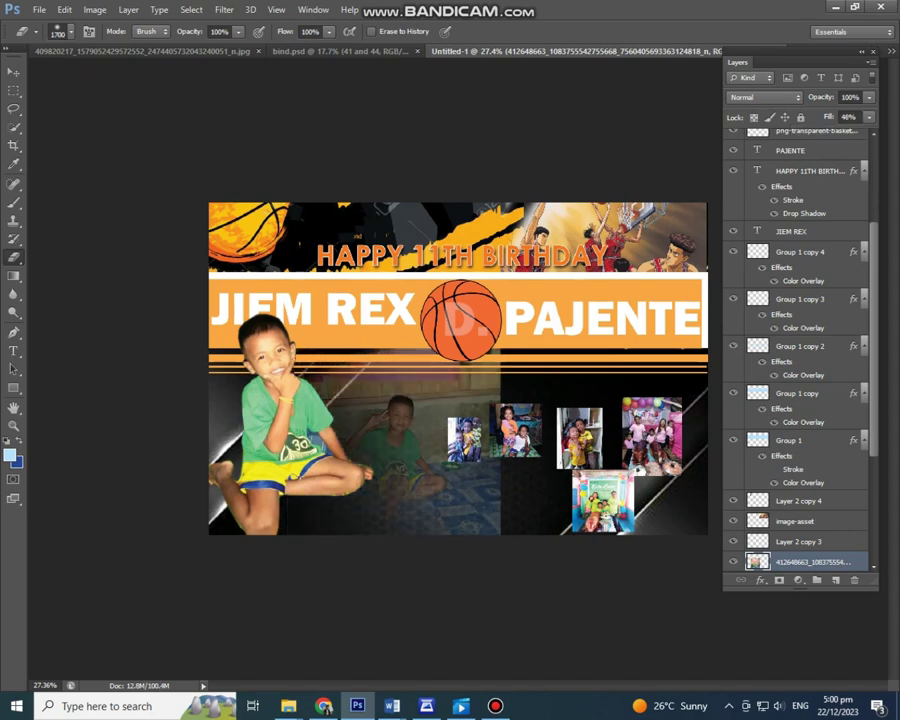
key(p)
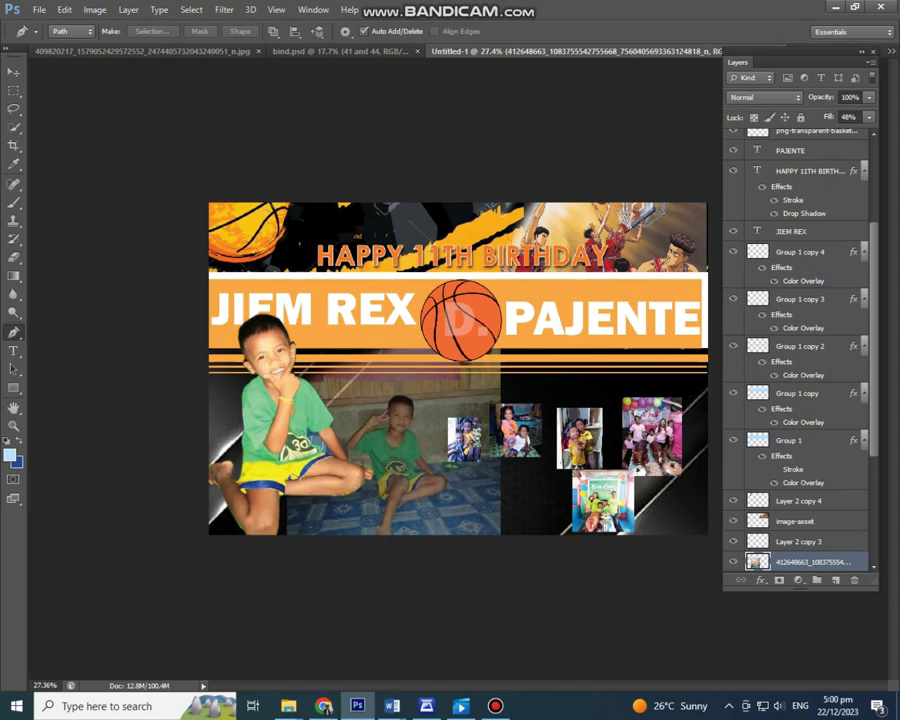
key(e)
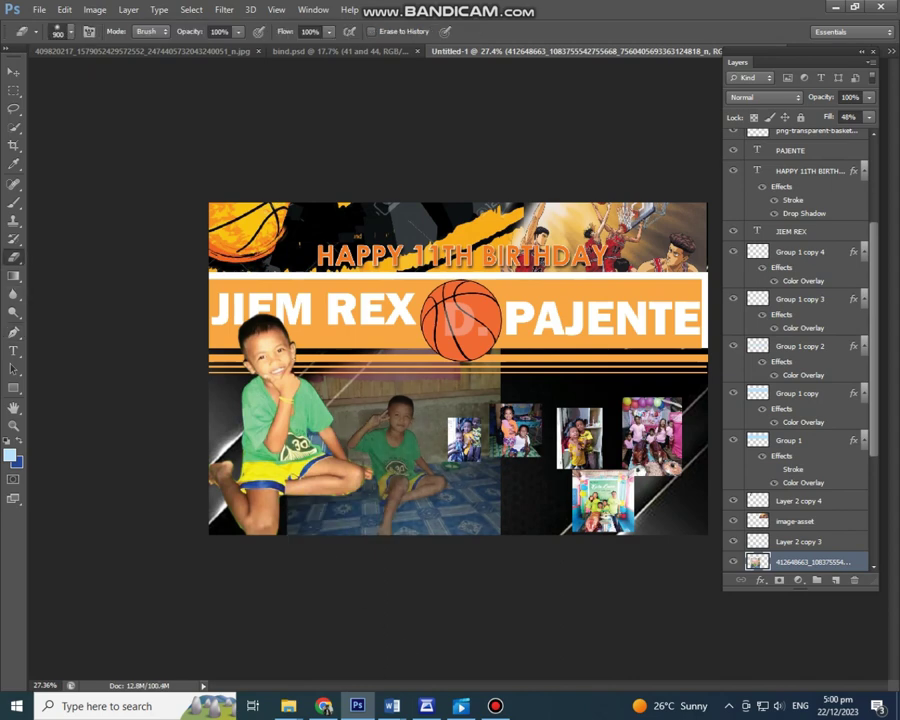
key(bracketleft)
key(bracketleft)
key(bracketleft)
key(bracketleft)
key(bracketleft)
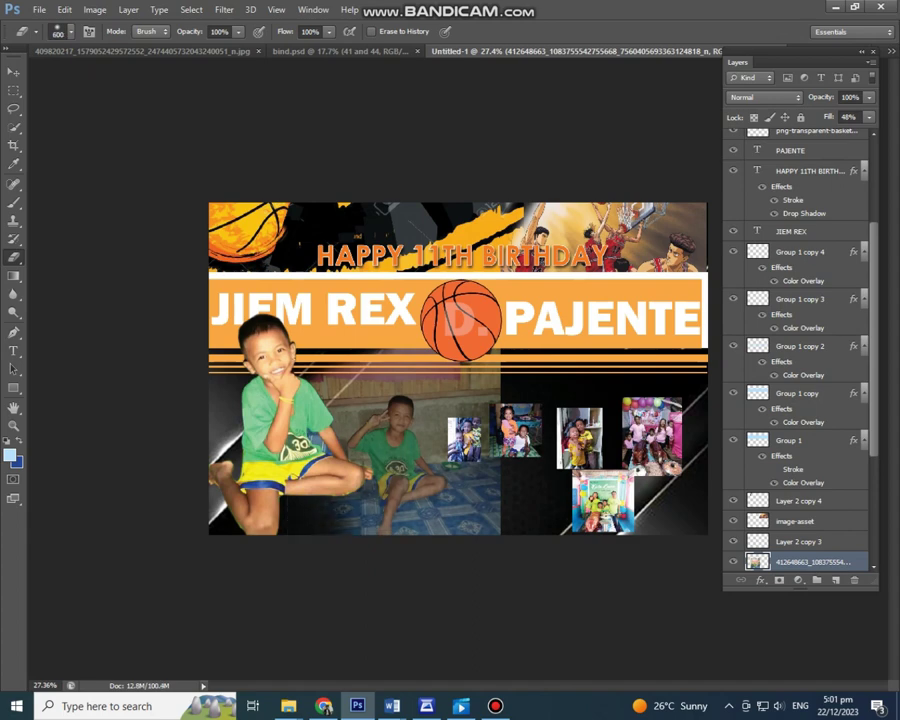
drag(490, 460, 470, 525)
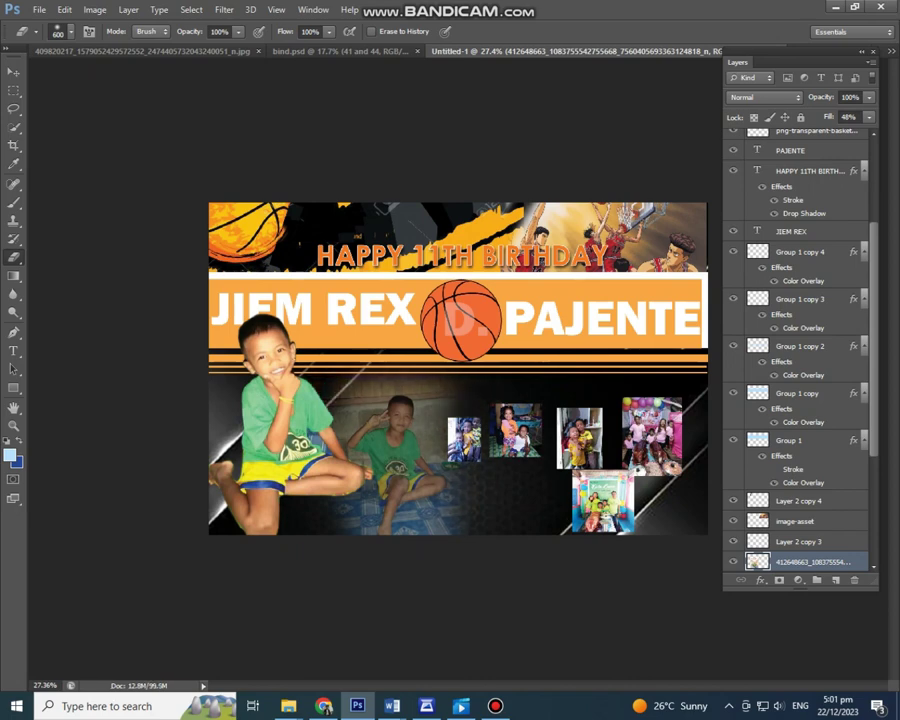
scroll(451, 355, down, 3)
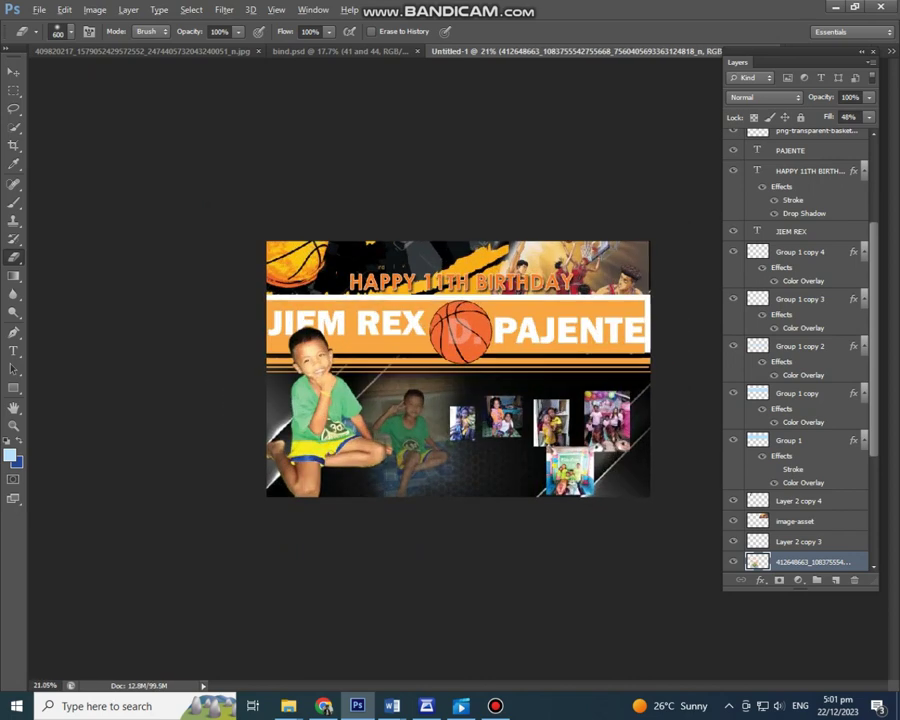
Step: Move a small family photo up and commit its transform
scroll(451, 355, up, 3)
key(v)
drag(466, 437, 459, 405)
key(ctrl+t)
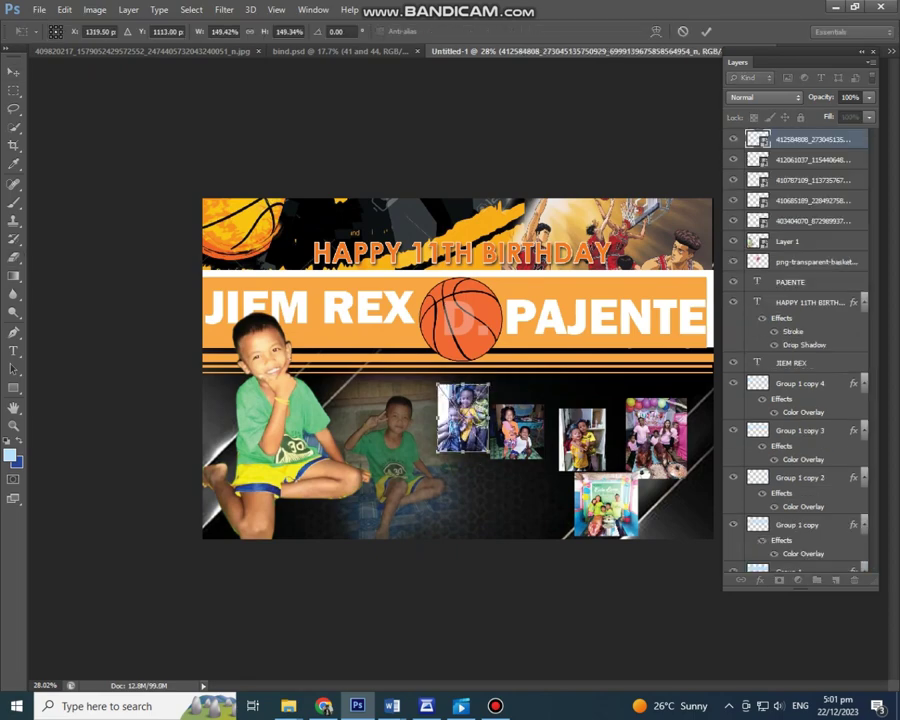
key(Return)
Step: Place the orange grunge basketball backdrop image into the banner
click(39, 9)
key(Escape)
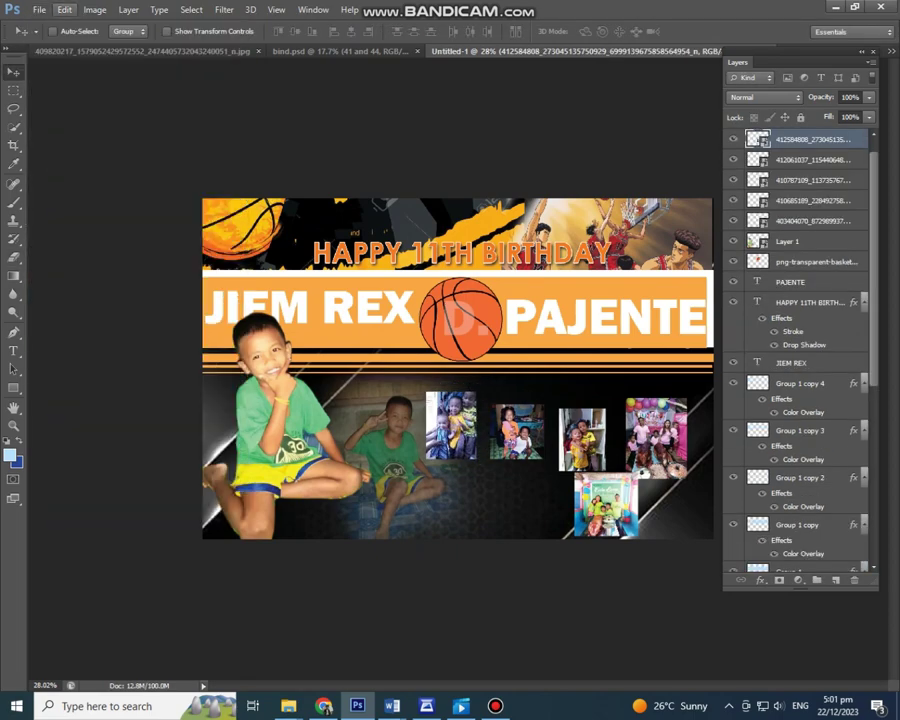
click(39, 9)
click(45, 237)
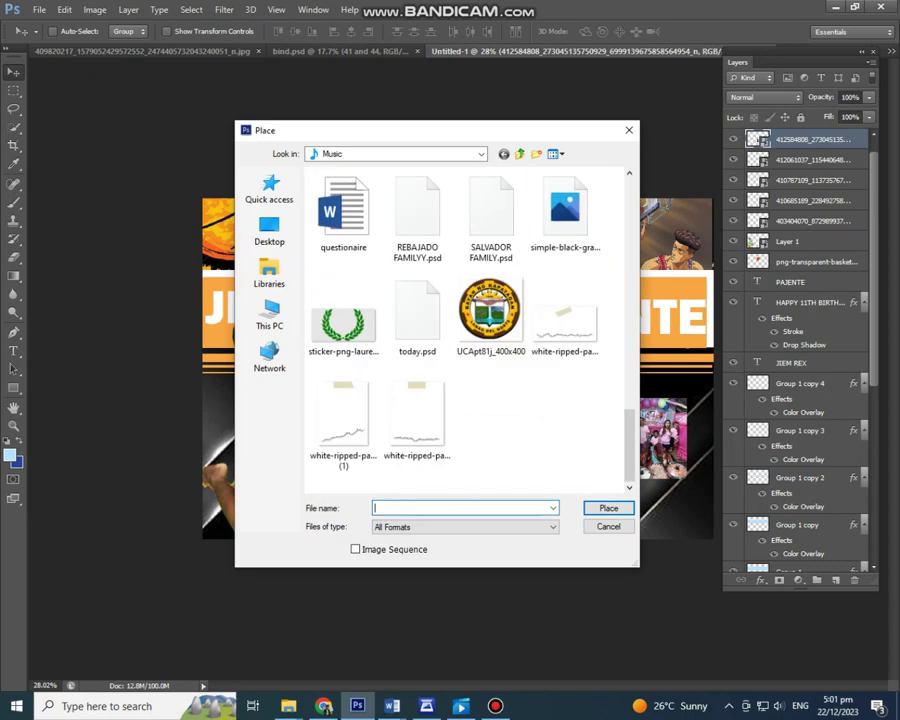
scroll(467, 330, up, 10)
double_click(340, 310)
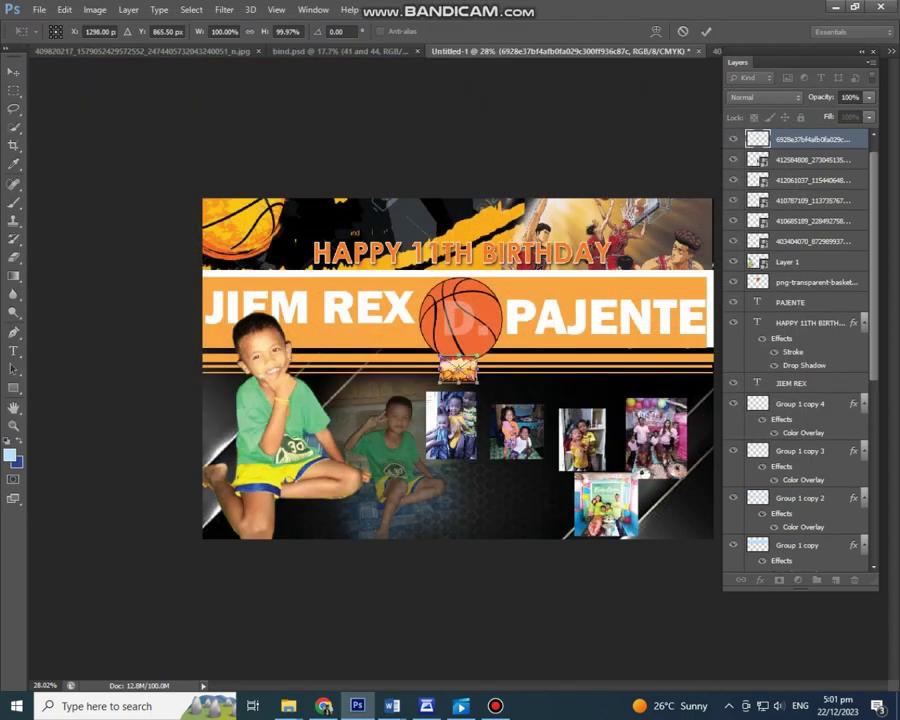
key(Return)
Step: Scale the backdrop over the lower right and move its layer below the family photos
drag(458, 370, 612, 412)
key(ctrl+t)
key(Return)
drag(515, 440, 523, 448)
key(ctrl+t)
drag(612, 417, 714, 341)
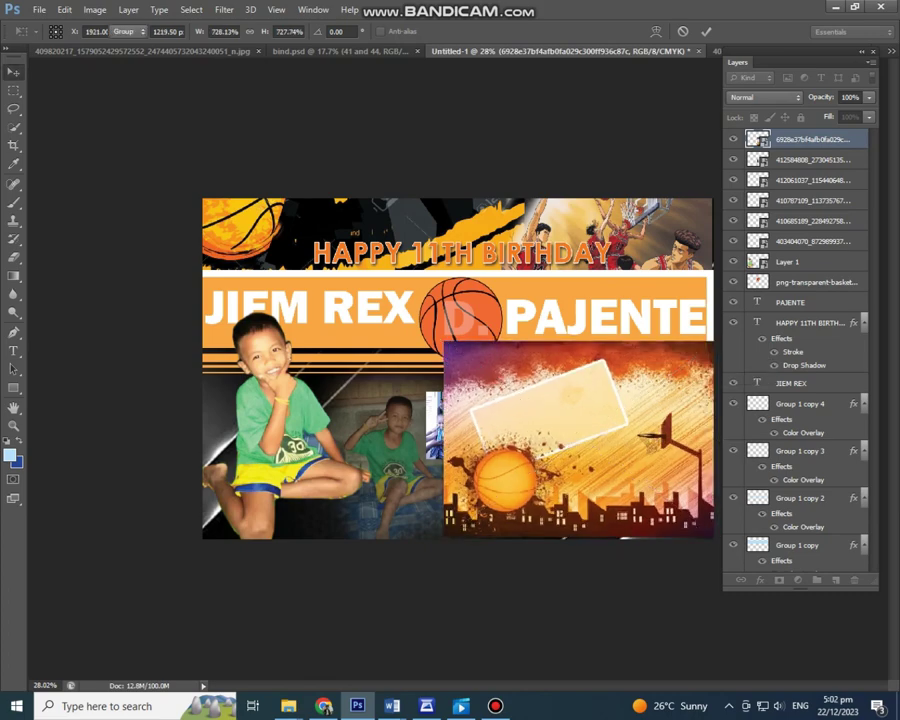
key(Return)
drag(800, 139, 790, 522)
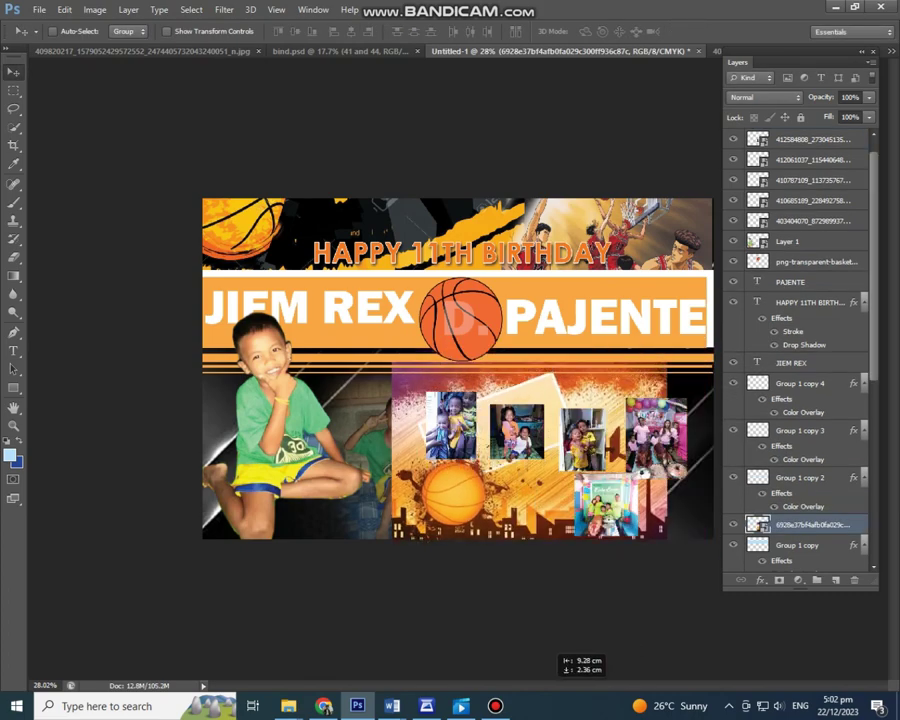